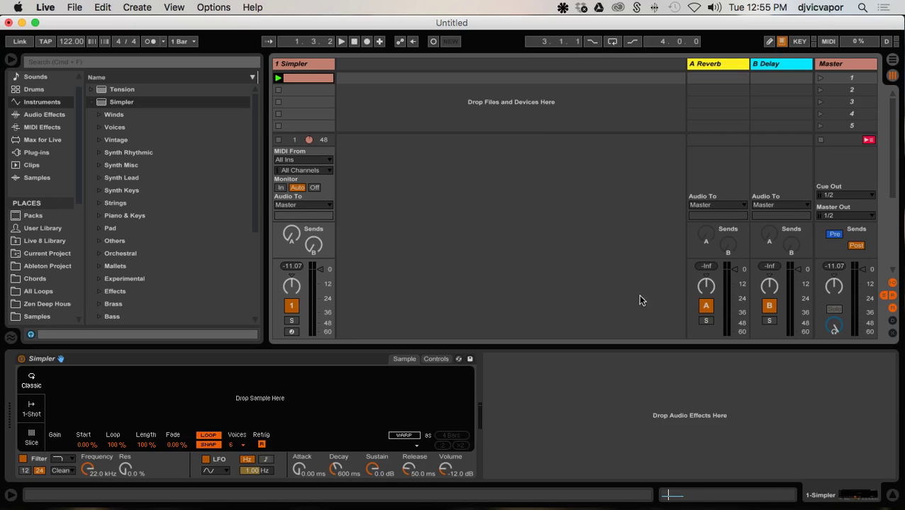
# Open the MIDI clip in the Simpler track's first slot to inspect its notes, and return to the track's device view.
pyautogui.doubleClick(313, 78)
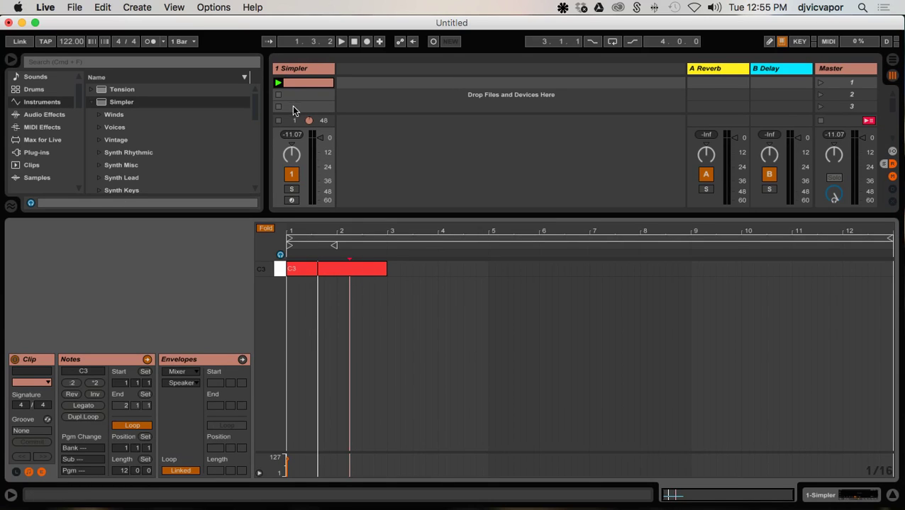
pyautogui.doubleClick(304, 69)
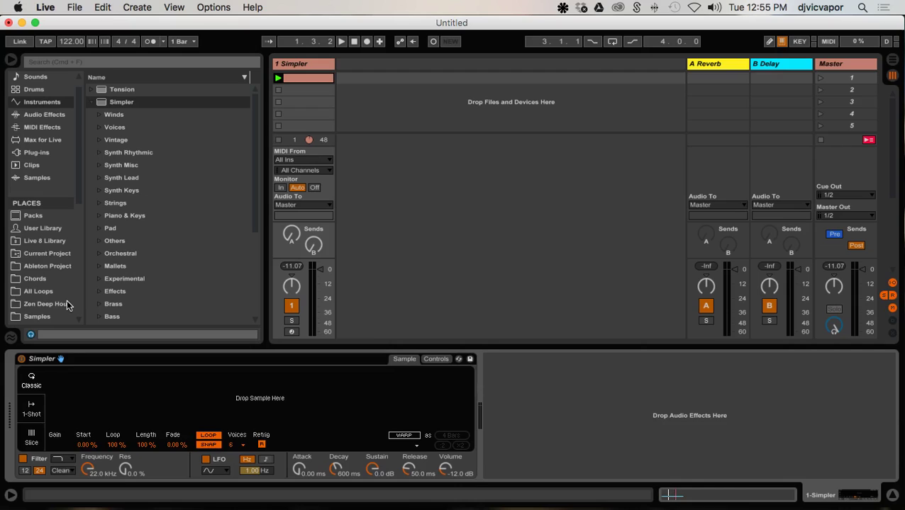
# Open the All Loops place in the browser and collapse its Analogue Drums folder.
pyautogui.scroll(-1, 55, 287)
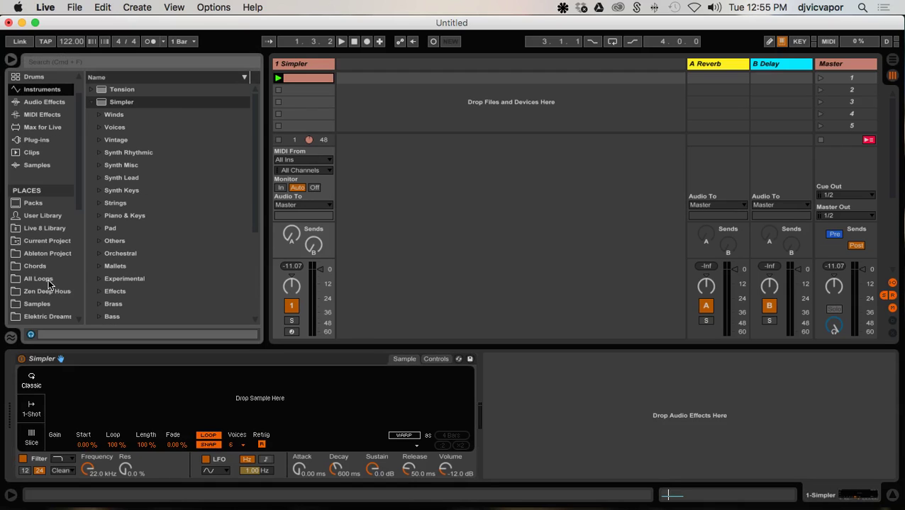
pyautogui.scroll(-18, 48, 286)
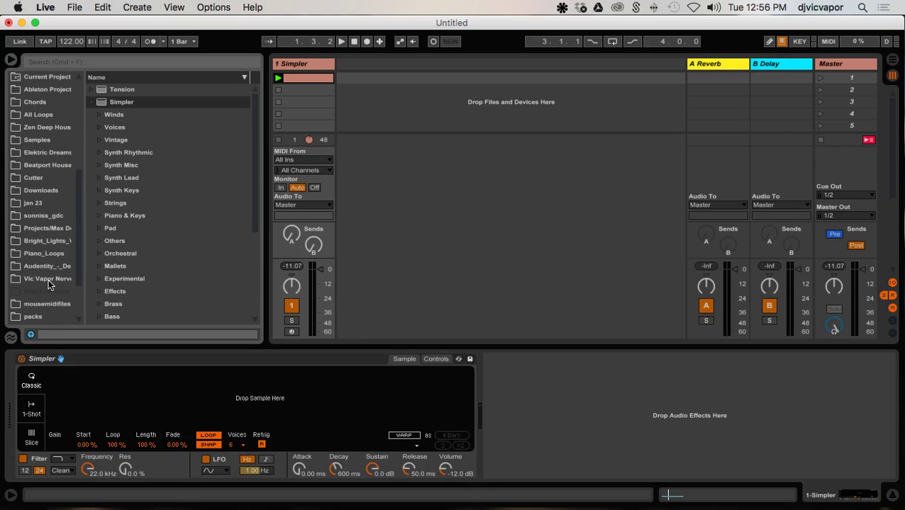
pyautogui.scroll(16, 48, 285)
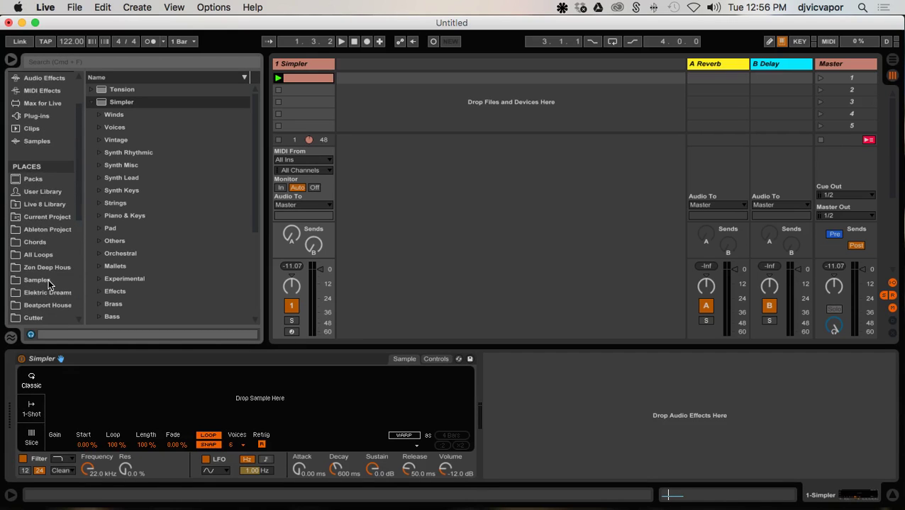
pyautogui.click(48, 261)
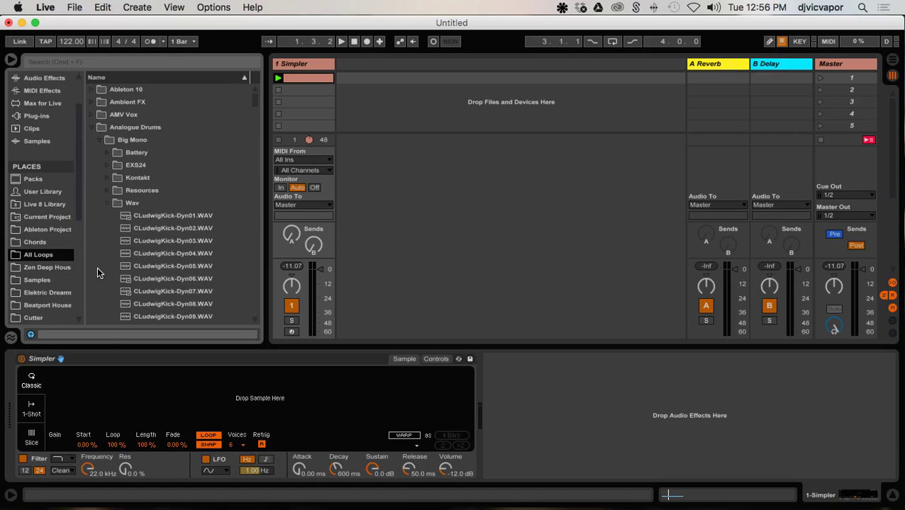
pyautogui.click(96, 128)
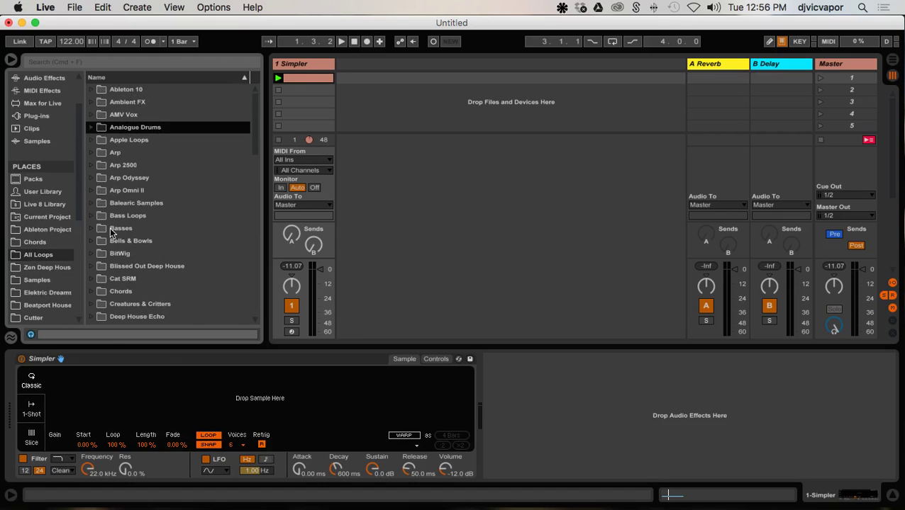
# Expand the Sylenth Loops folder and its CA DJ2 Synth Loops subfolder in the browser.
pyautogui.scroll(-5, 111, 232)
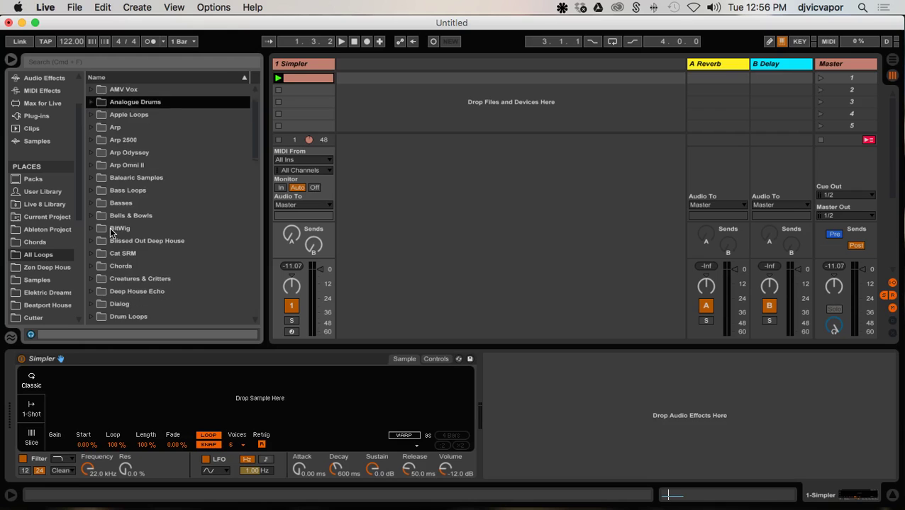
pyautogui.scroll(-10, 111, 233)
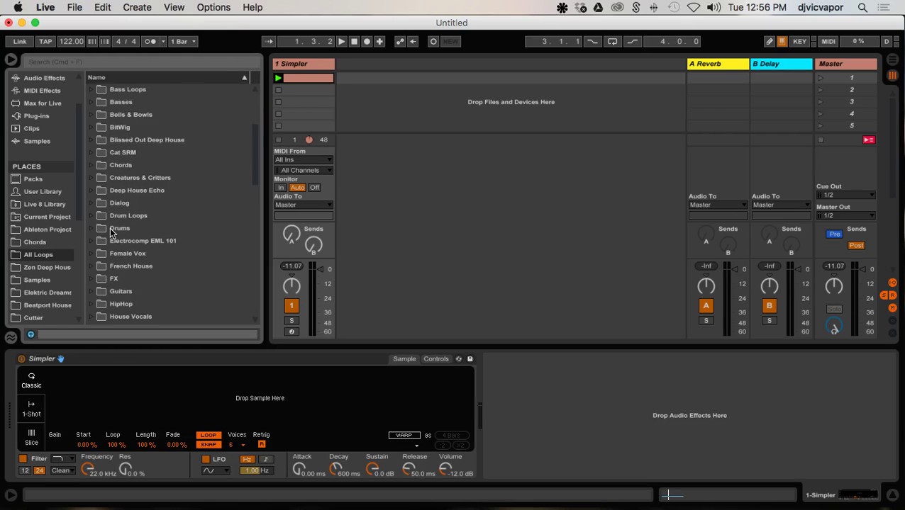
pyautogui.scroll(-9, 111, 233)
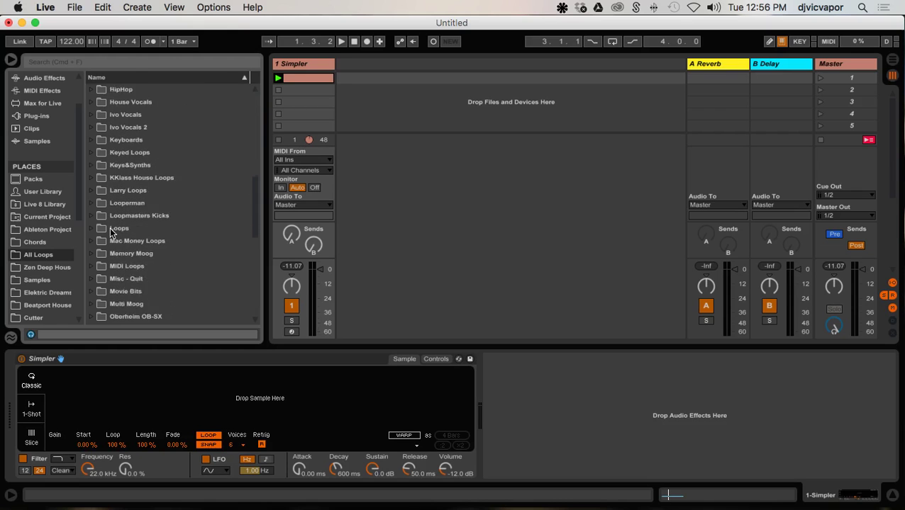
pyautogui.scroll(-3, 112, 233)
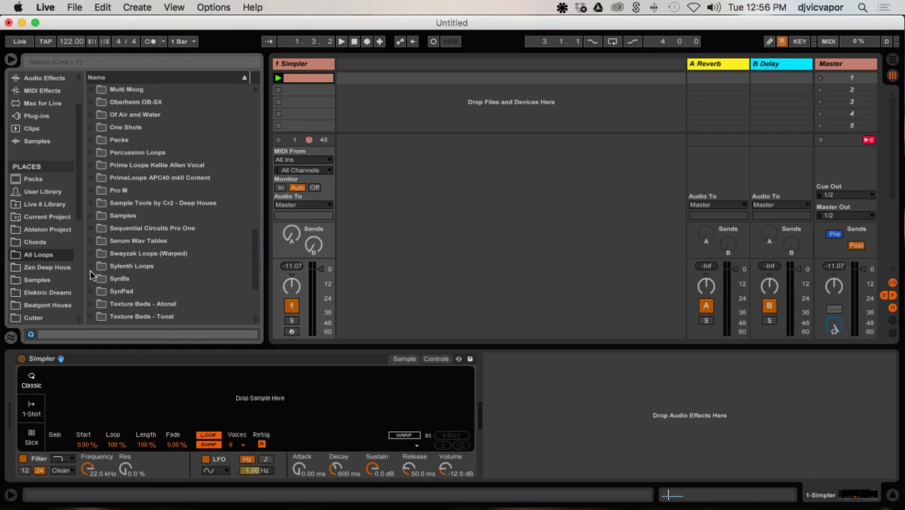
pyautogui.click(90, 267)
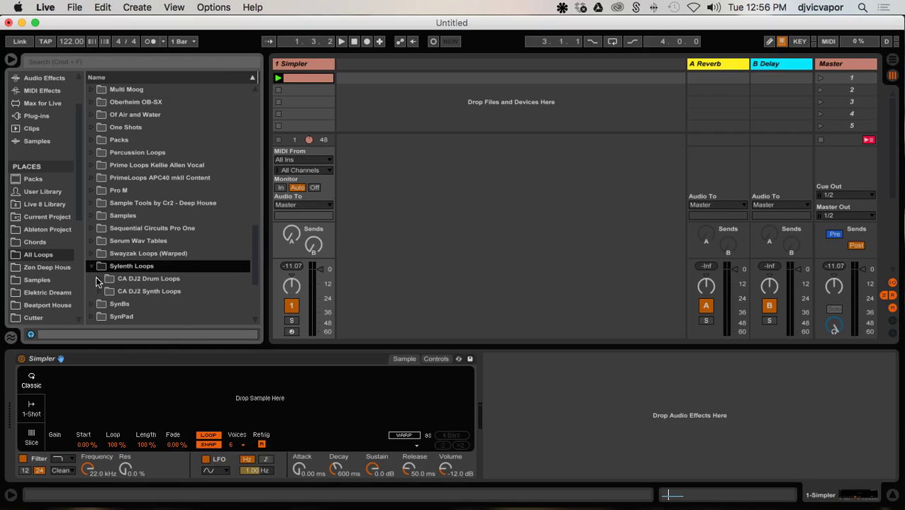
pyautogui.click(98, 291)
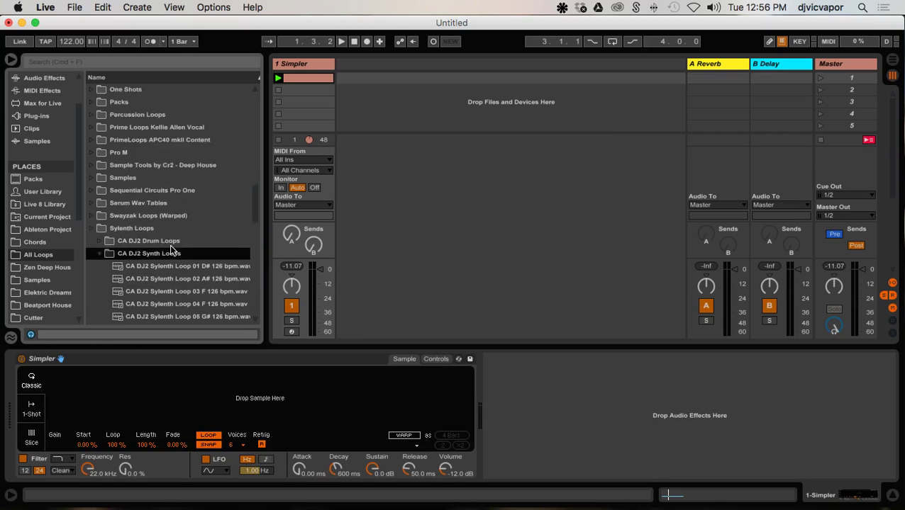
# Audition several synth loops, load CA DJ2 Sylenth Loop 12 C# 126 bpm.wav into Simpler, and test it by playing the track's clip.
pyautogui.scroll(-6, 170, 245)
pyautogui.click(174, 114)
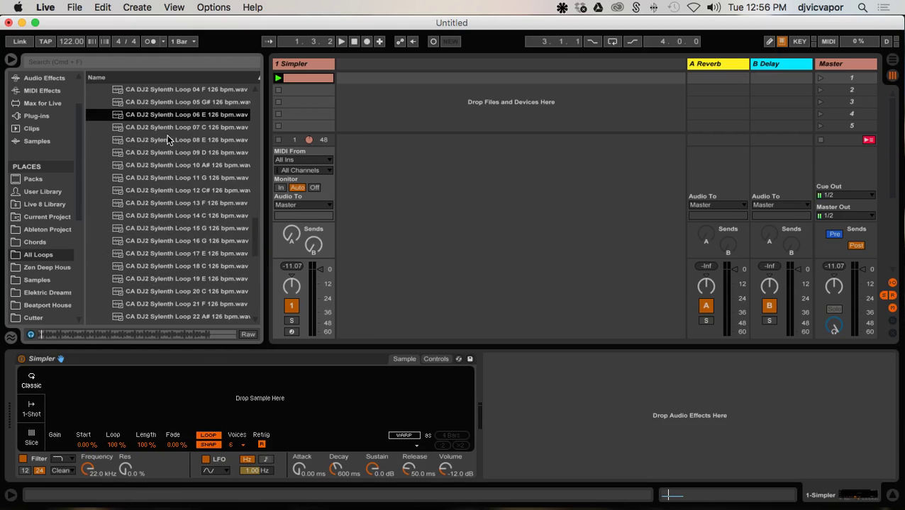
pyautogui.click(165, 141)
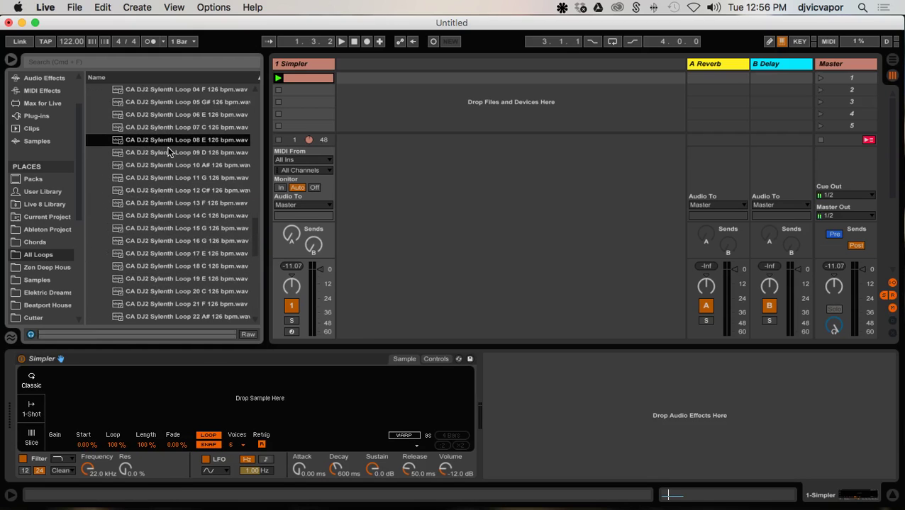
pyautogui.click(179, 193)
pyautogui.scroll(-2, 179, 193)
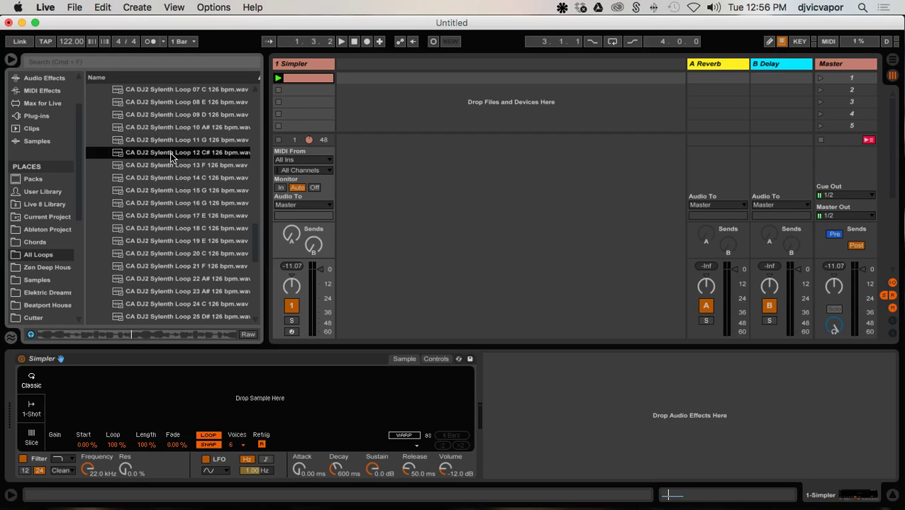
pyautogui.moveTo(170, 158); pyautogui.dragTo(216, 404)
pyautogui.click(279, 79)
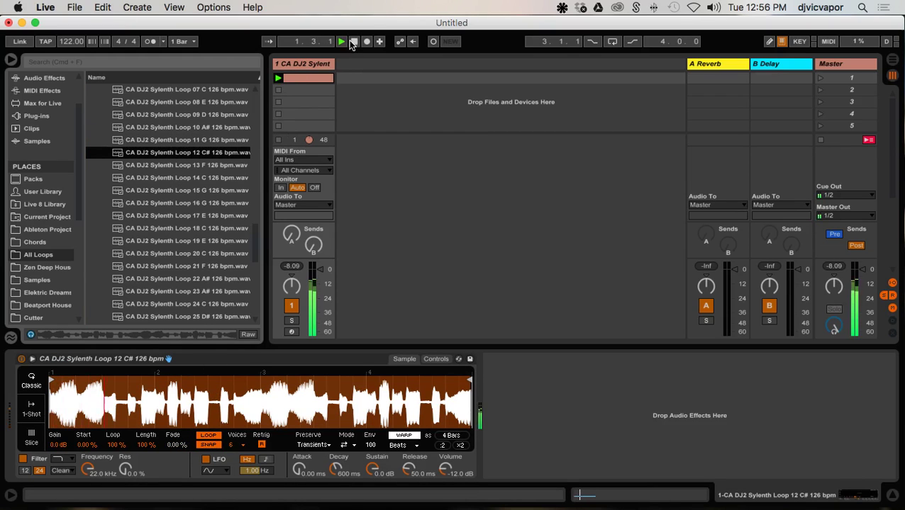
pyautogui.click(353, 44)
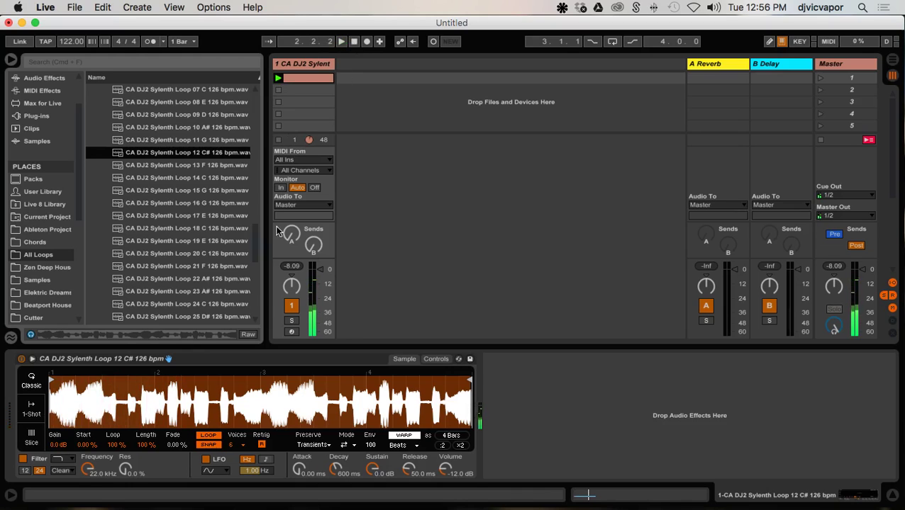
# Group the Simpler into an Instrument Rack and show the rack's chain list.
pyautogui.click(173, 360)
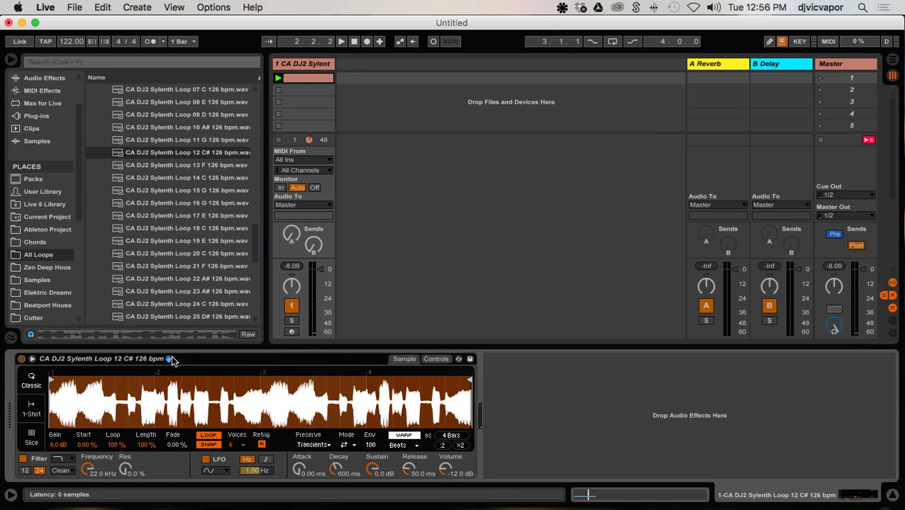
pyautogui.rightClick(173, 360)
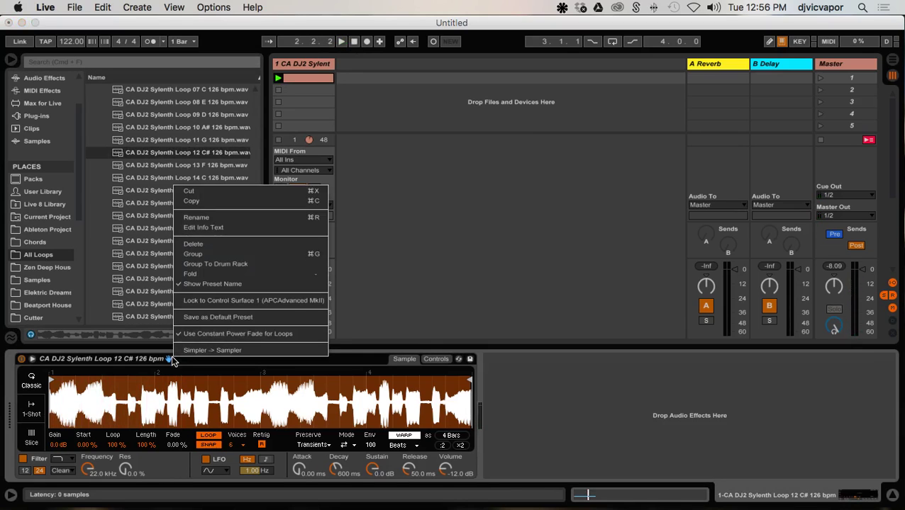
pyautogui.click(185, 256)
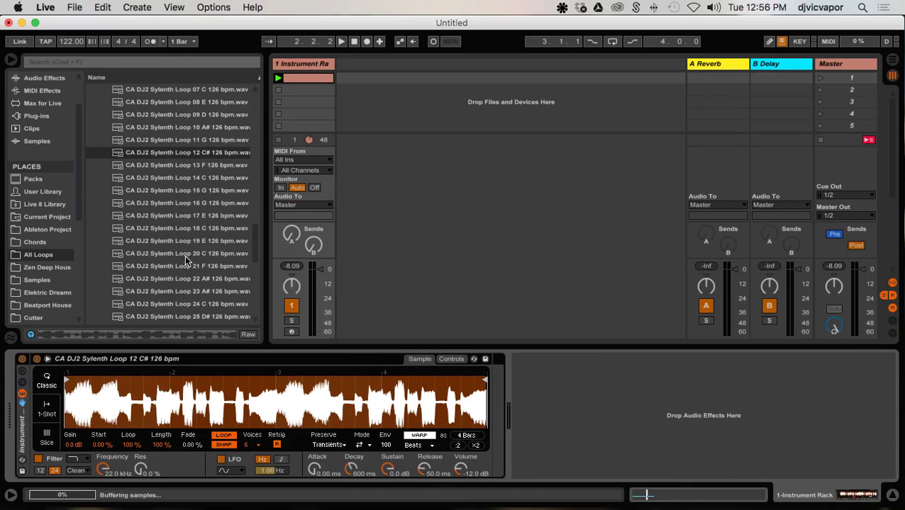
pyautogui.click(23, 387)
pyautogui.click(83, 424)
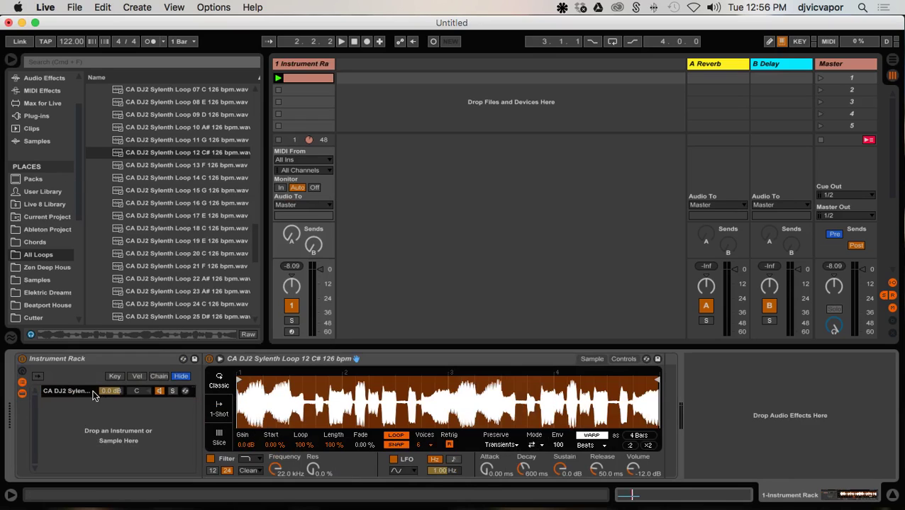
# Duplicate the Instrument Rack's only chain and rename the first chain Bass.
pyautogui.rightClick(81, 397)
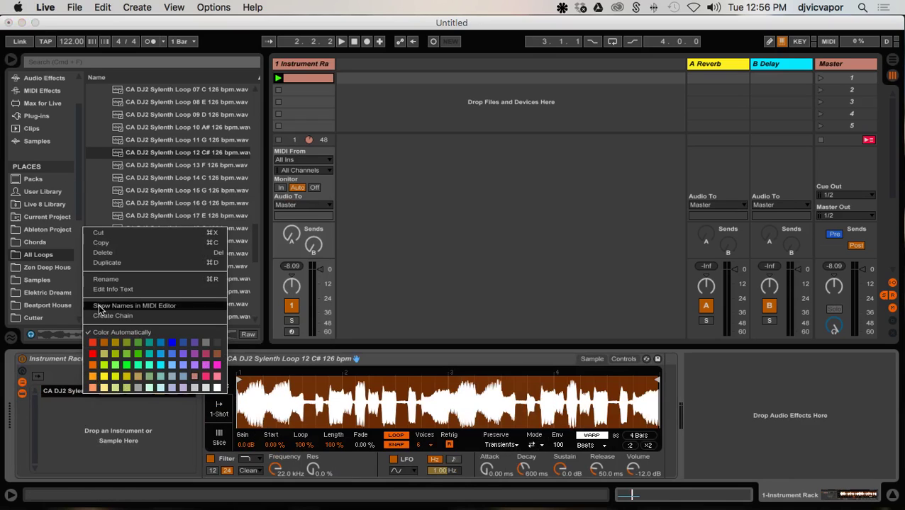
pyautogui.click(108, 263)
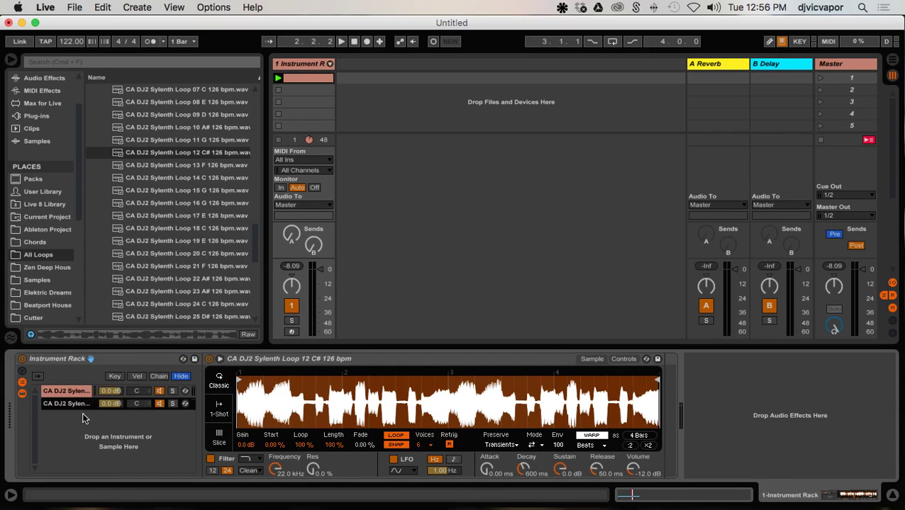
pyautogui.press('Down')
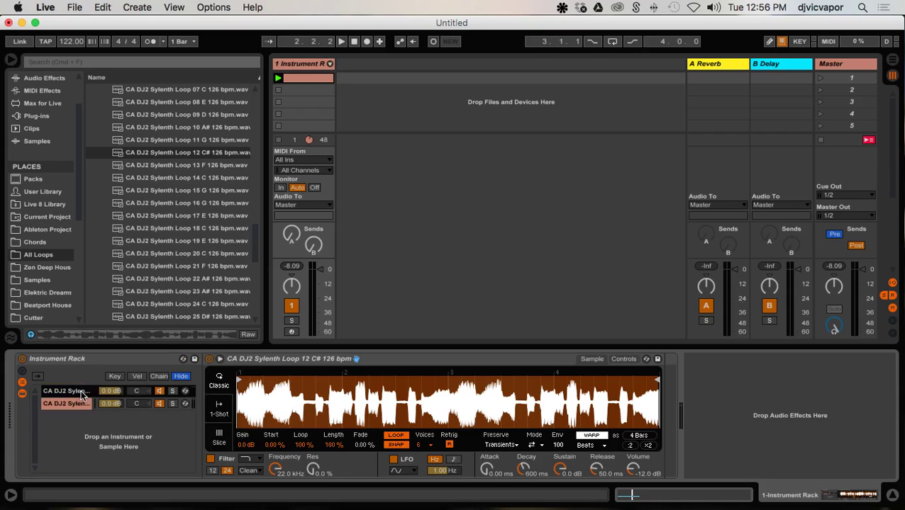
pyautogui.doubleClick(80, 393)
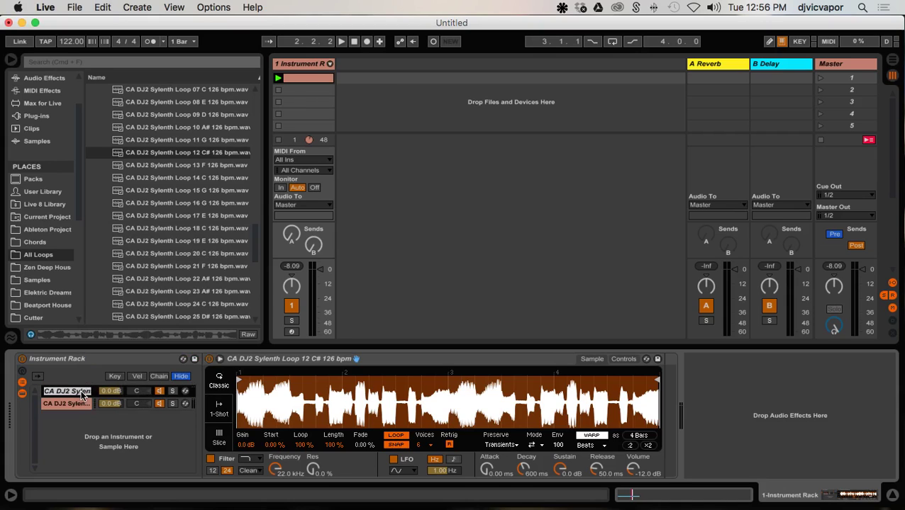
pyautogui.write('Bass')
pyautogui.press('Return')
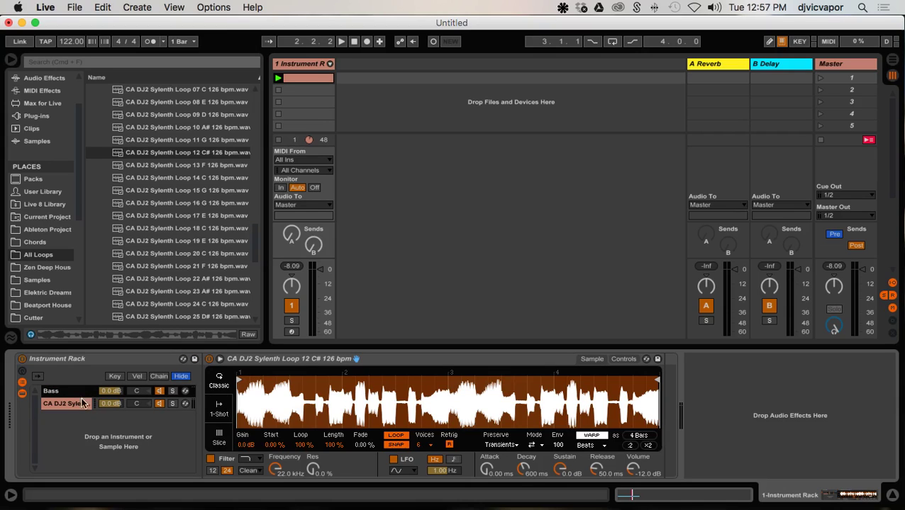
# Load CA DJ2 Sylenth Loop 17 E 126 bpm.wav into the second chain's Simpler and rename that chain Synth Growl.
pyautogui.press('Up')
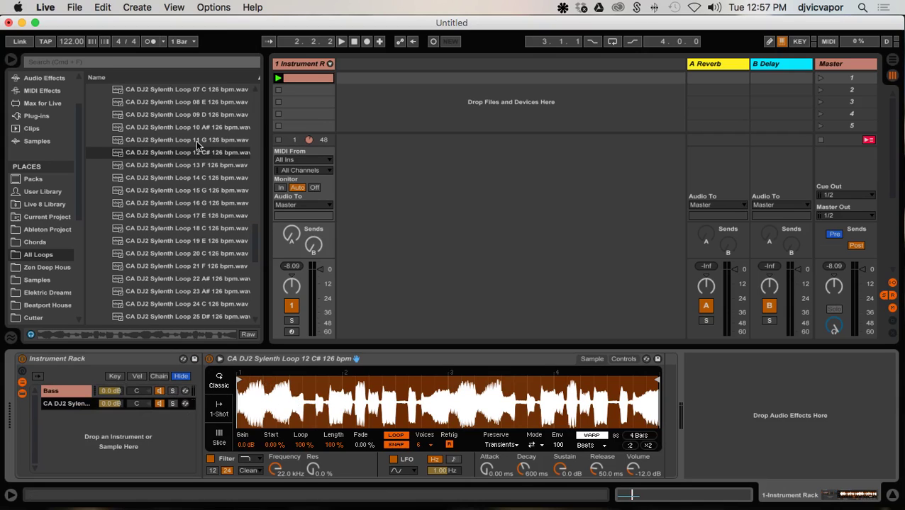
pyautogui.click(159, 219)
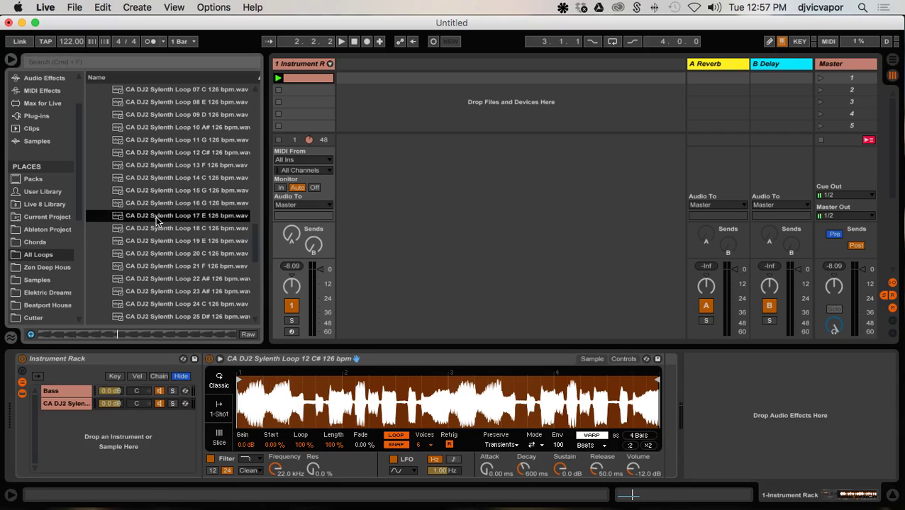
pyautogui.moveTo(157, 218); pyautogui.dragTo(280, 400)
pyautogui.click(62, 403)
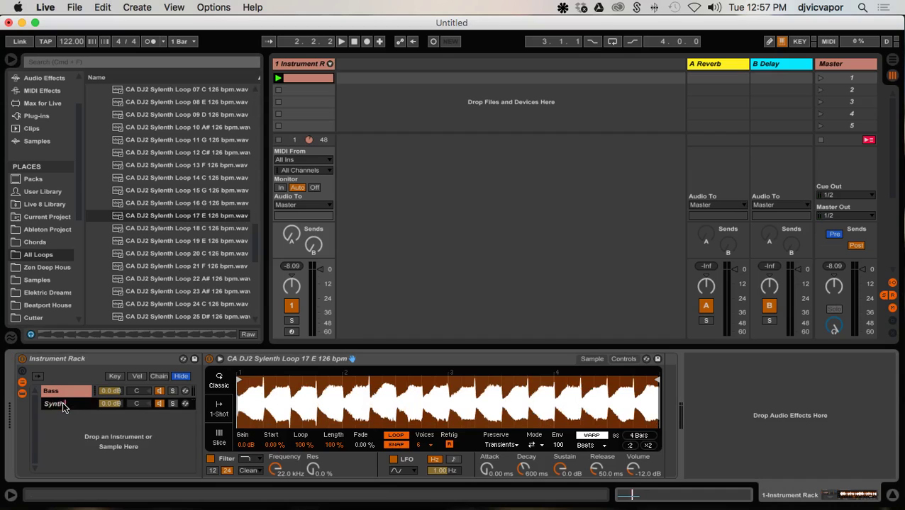
pyautogui.write('Synth Growl')
# Duplicate the Synth Growl chain and, after auditioning further loops, load CA DJ2 Sylenth Loop 37 G 126 bpm.wav into the copy's Simpler.
pyautogui.rightClick(63, 406)
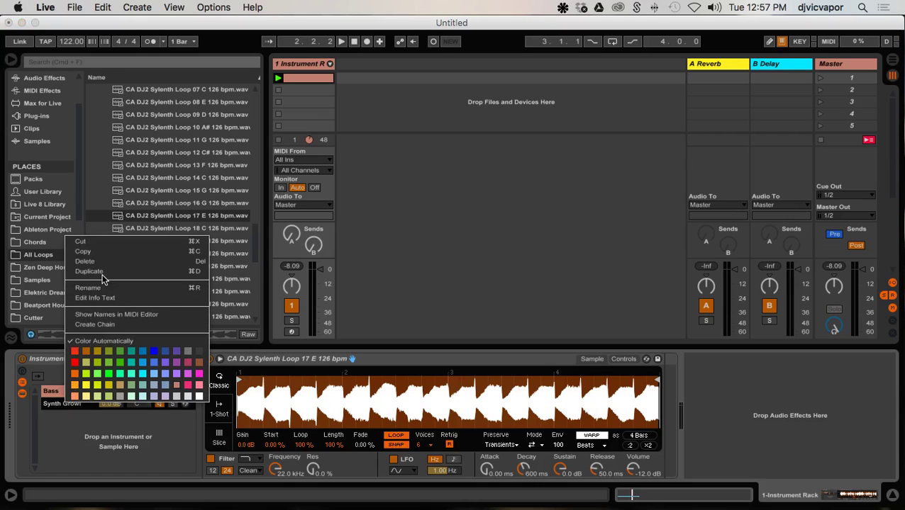
pyautogui.click(103, 277)
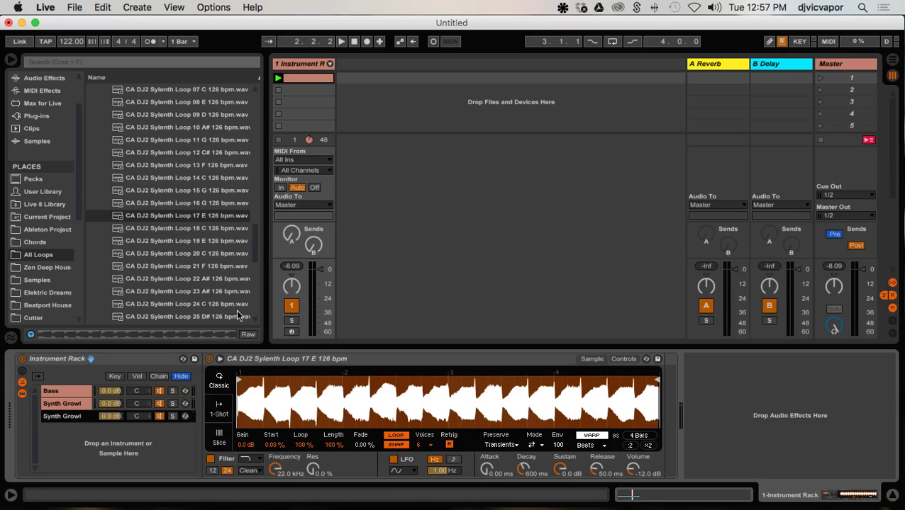
pyautogui.scroll(-3, 167, 290)
pyautogui.click(157, 241)
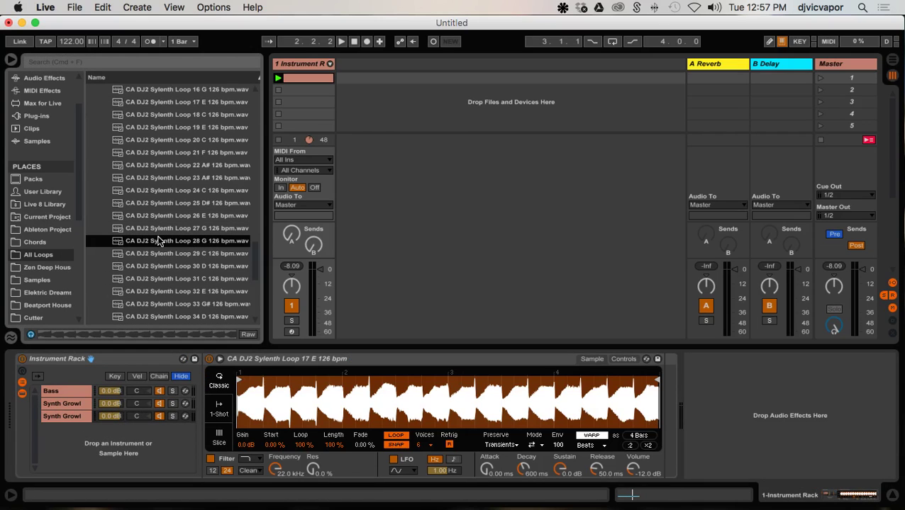
pyautogui.click(157, 260)
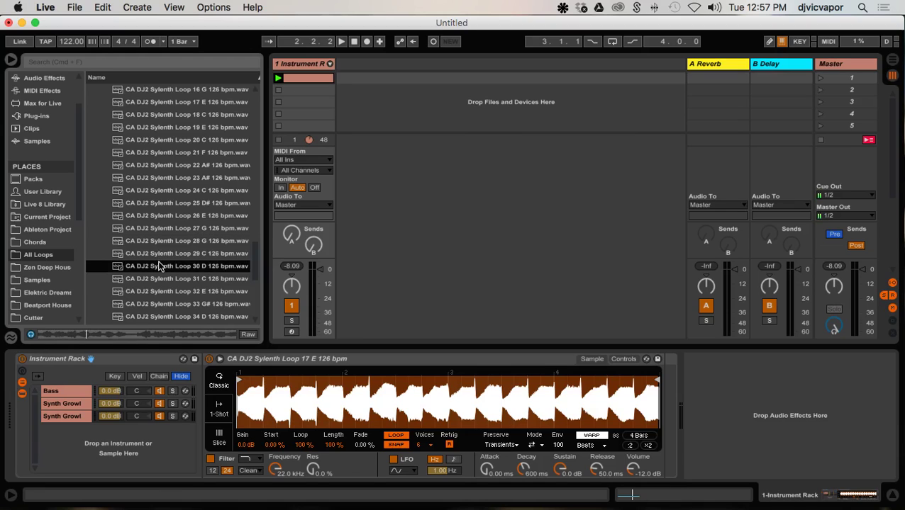
pyautogui.scroll(-2, 158, 260)
pyautogui.click(159, 266)
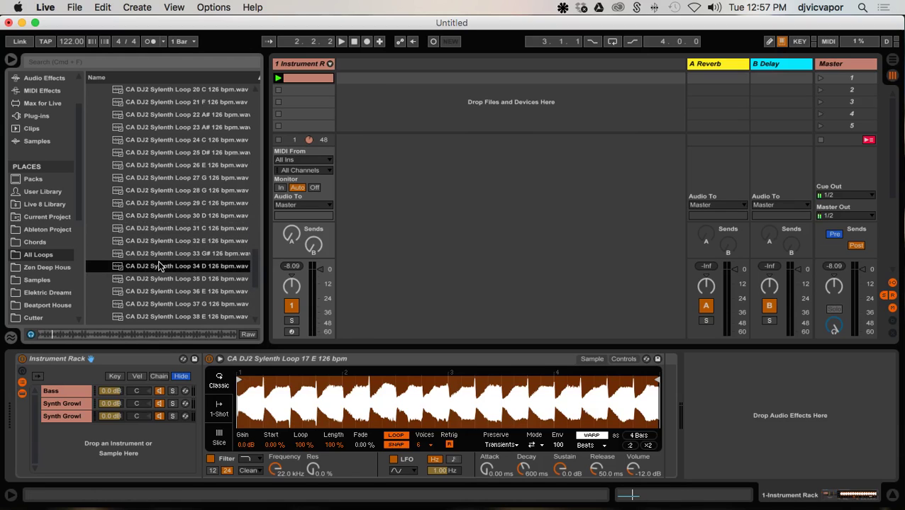
pyautogui.scroll(-2, 159, 265)
pyautogui.click(159, 266)
pyautogui.scroll(2, 159, 262)
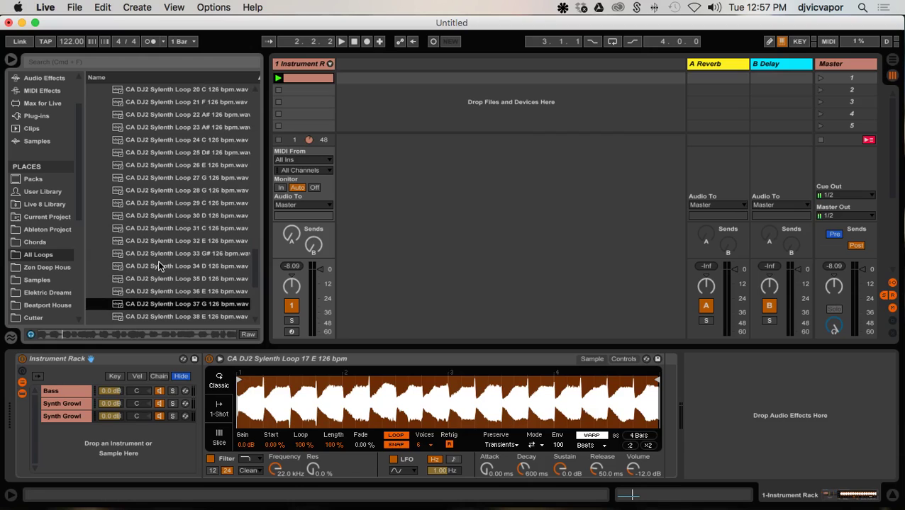
pyautogui.scroll(-2, 158, 262)
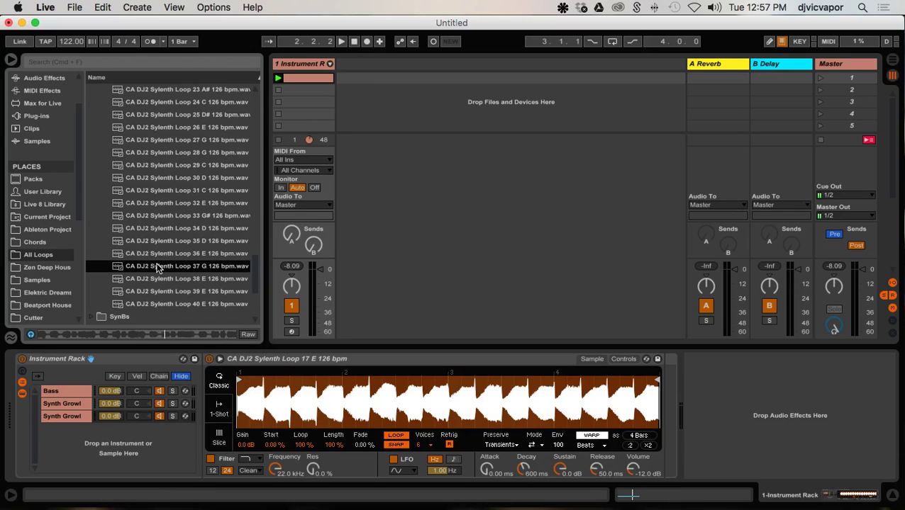
pyautogui.moveTo(158, 267); pyautogui.dragTo(295, 394)
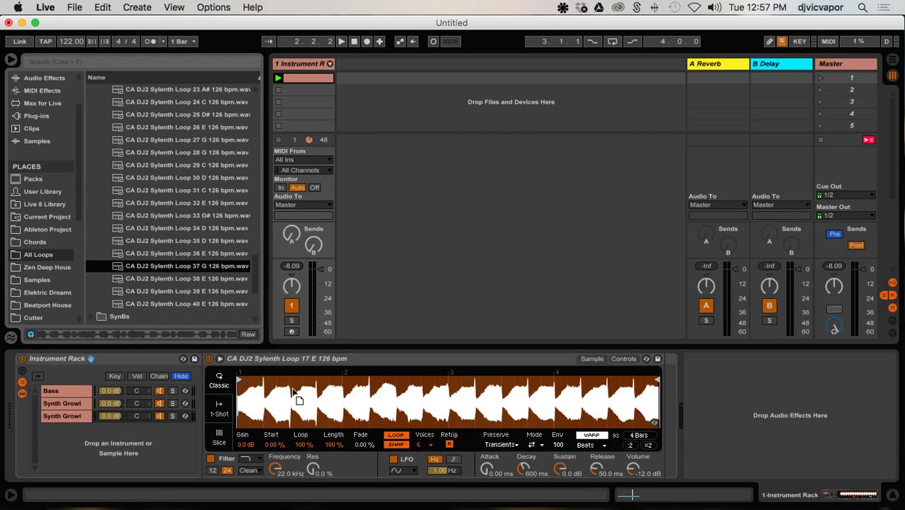
# Rename the third chain Bass Pluck and check the sample loaded in each of the three chains.
pyautogui.click(83, 421)
pyautogui.press('super+r')
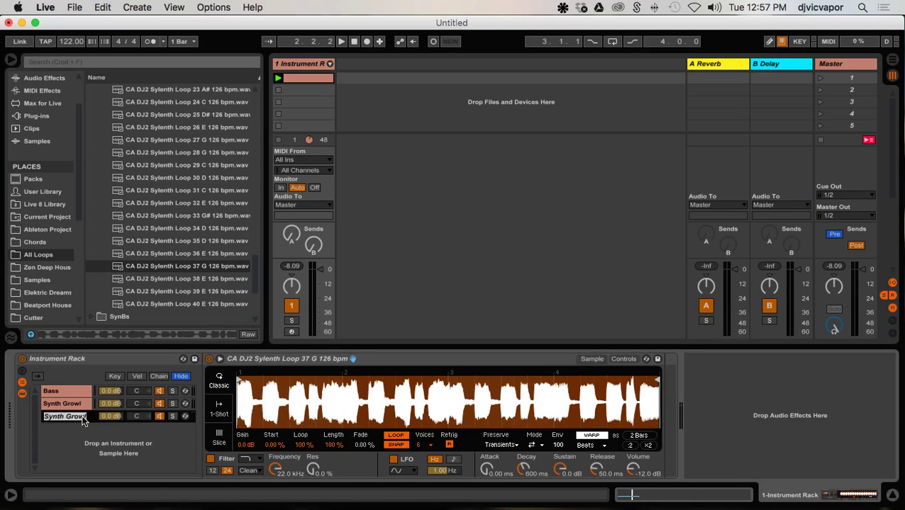
pyautogui.write('Bass Pluck')
pyautogui.press('Return')
pyautogui.click(73, 405)
pyautogui.click(75, 390)
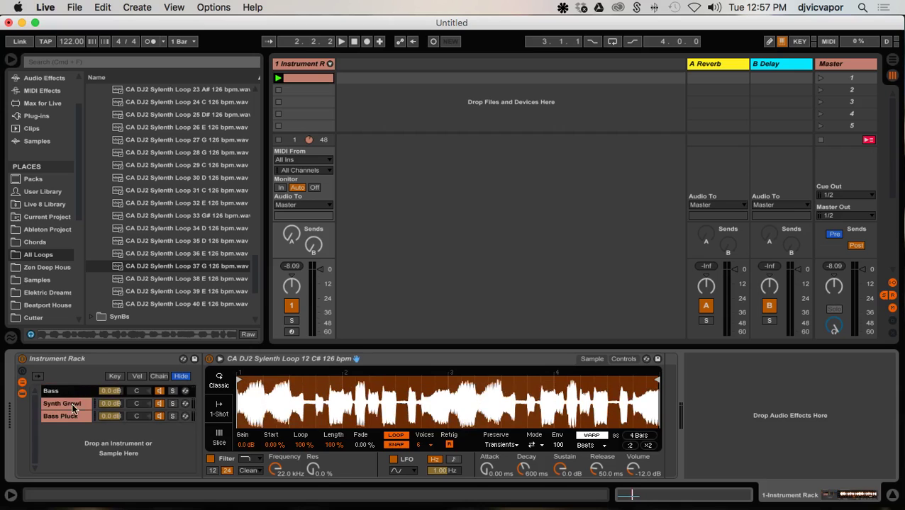
pyautogui.click(71, 403)
pyautogui.click(73, 417)
# Audition more synth loops, then duplicate the Bass Pluck chain with CA DJ2 Sylenth Loop 04 F 126 bpm.wav loaded into the copy's Simpler.
pyautogui.scroll(10, 150, 252)
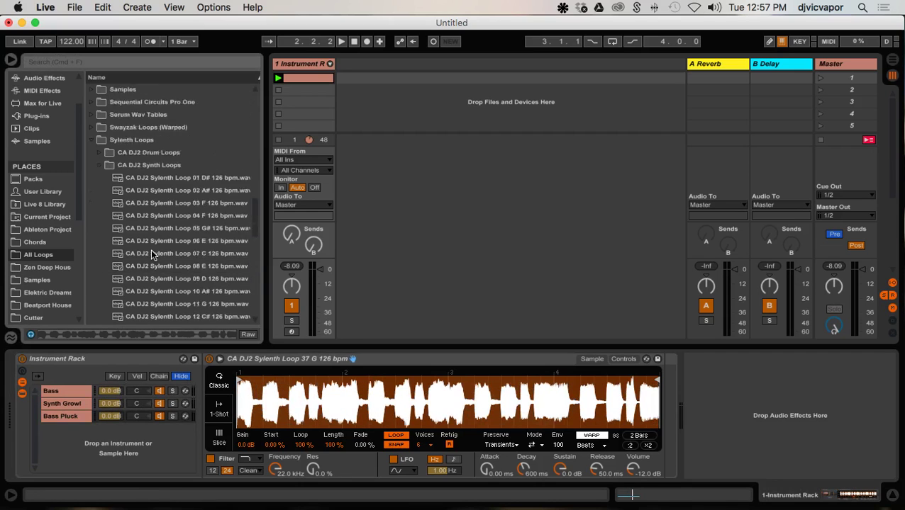
pyautogui.scroll(-10, 150, 252)
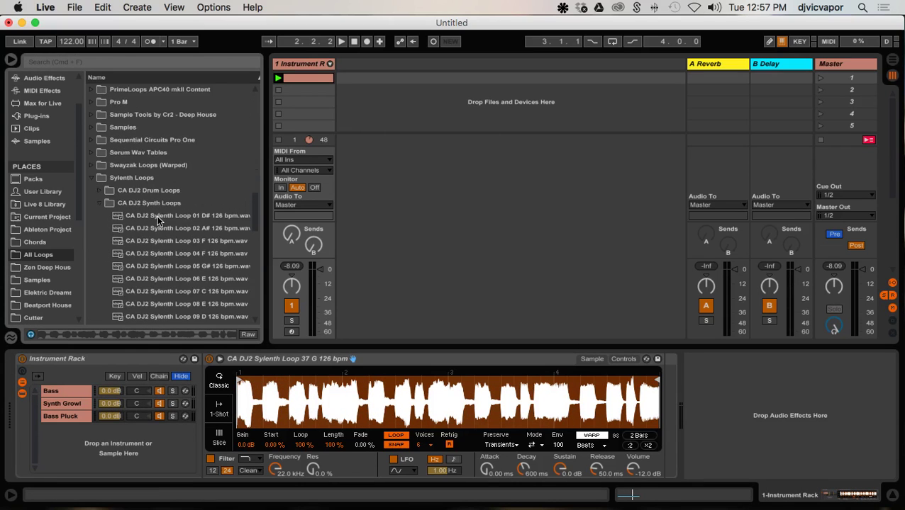
pyautogui.click(158, 216)
pyautogui.scroll(-2, 161, 258)
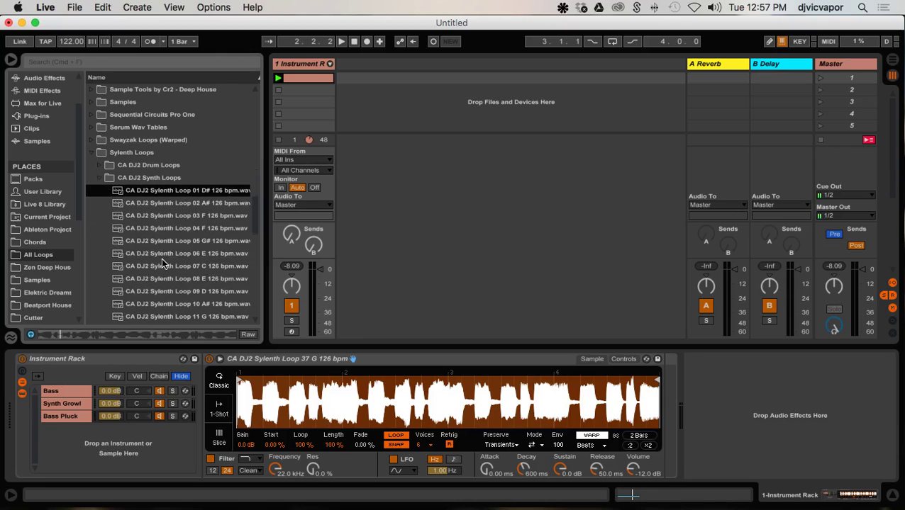
pyautogui.click(163, 232)
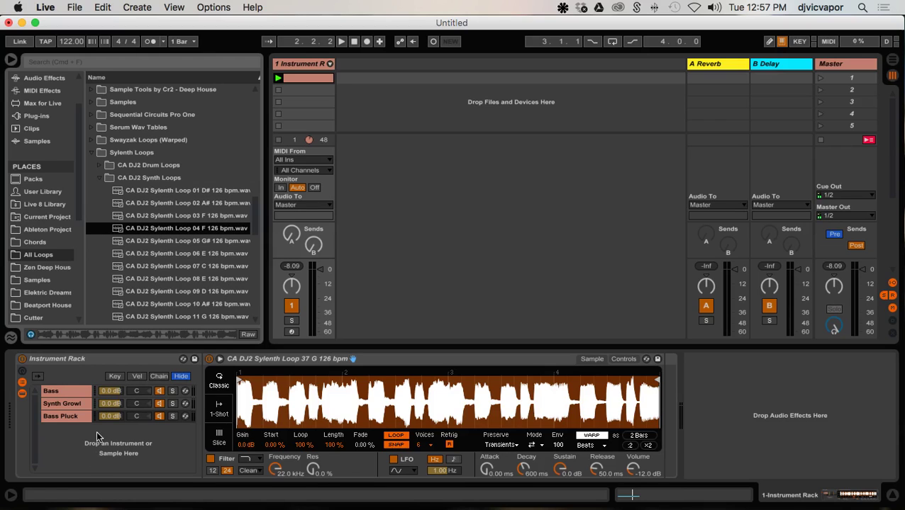
pyautogui.rightClick(77, 418)
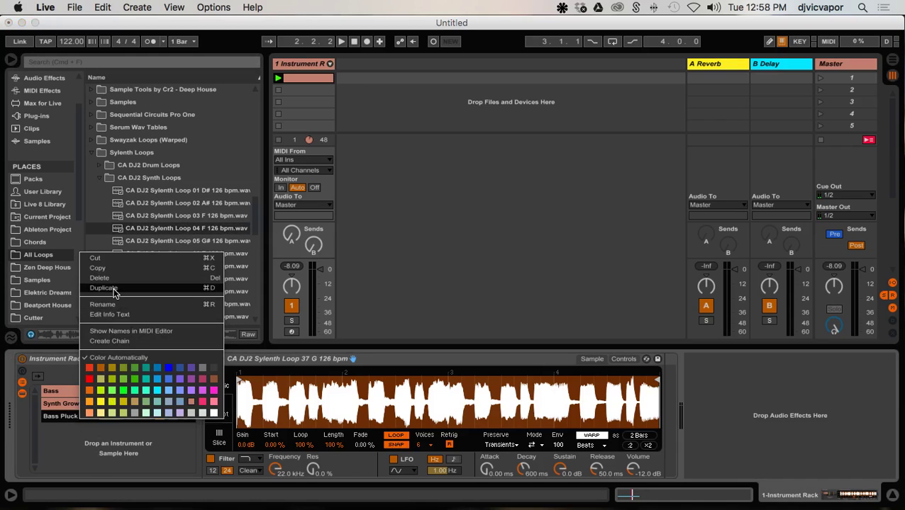
pyautogui.click(112, 287)
pyautogui.moveTo(139, 232); pyautogui.dragTo(298, 401)
# Rename the fourth chain Synth Lead and hide the browser.
pyautogui.click(71, 430)
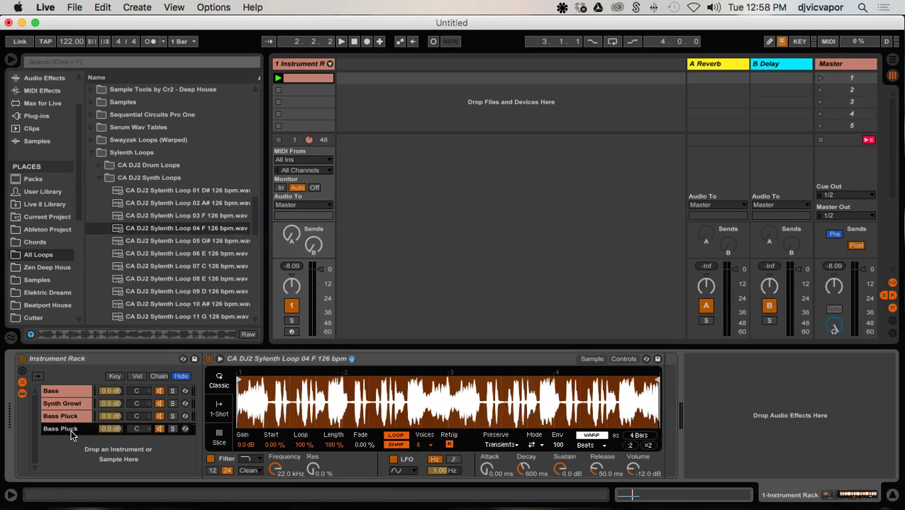
pyautogui.press('super+r')
pyautogui.write('Synth Lead')
pyautogui.press('Return')
pyautogui.click(10, 61)
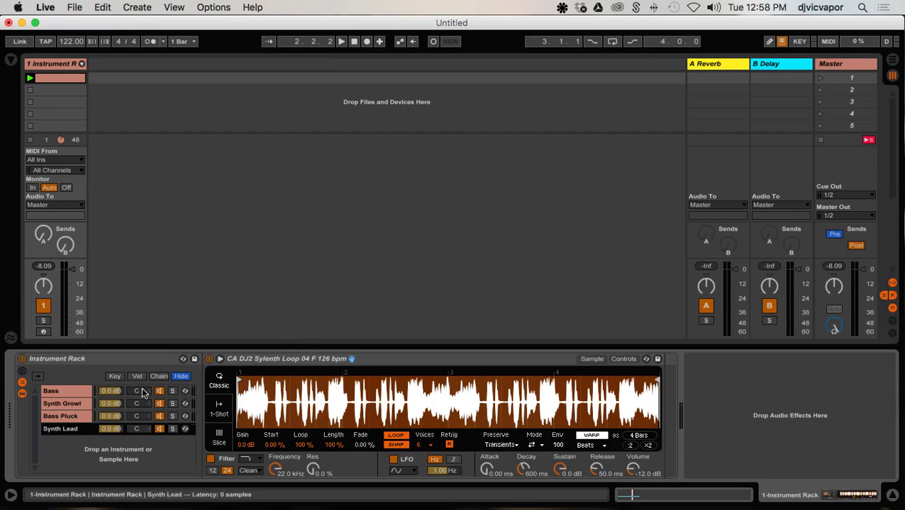
# Solo the Bass chain in the rack and play the clip to hear it alone.
pyautogui.click(61, 394)
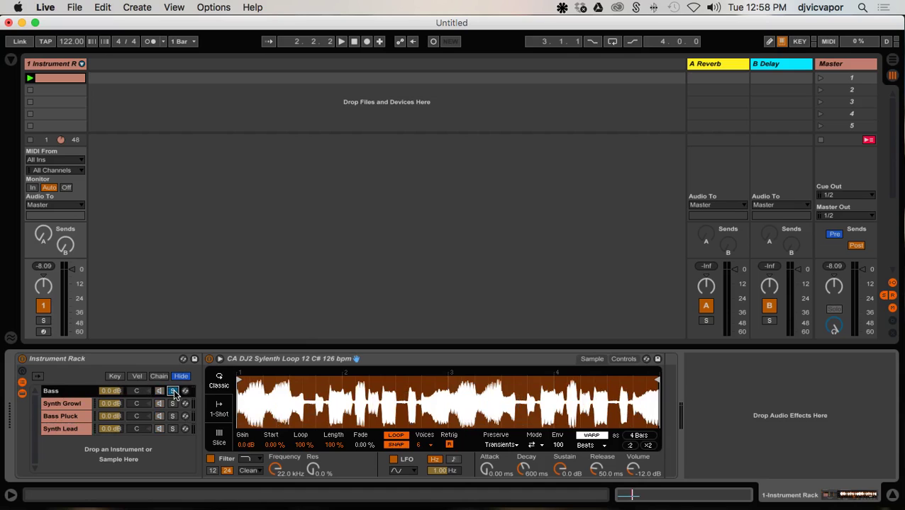
pyautogui.press('space')
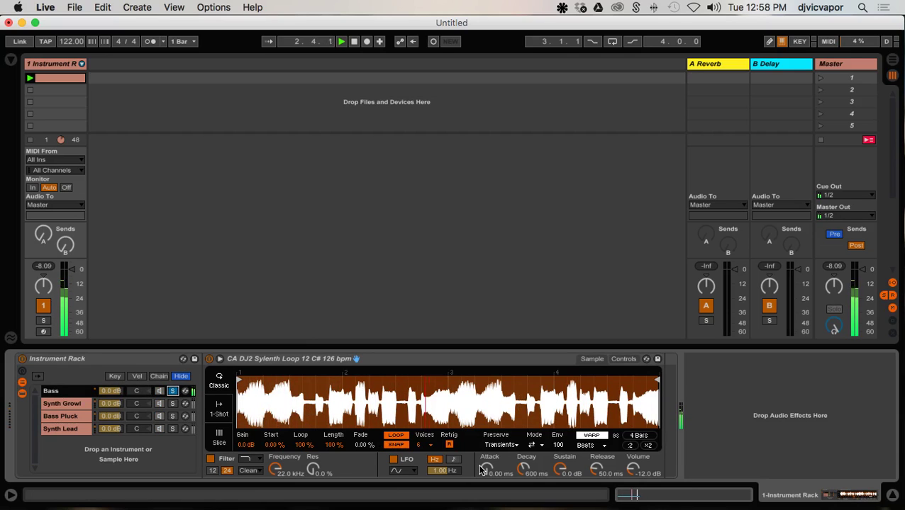
# Extend the clip's C3 note to the start of bar 7 and play the clip from its beginning.
pyautogui.doubleClick(38, 80)
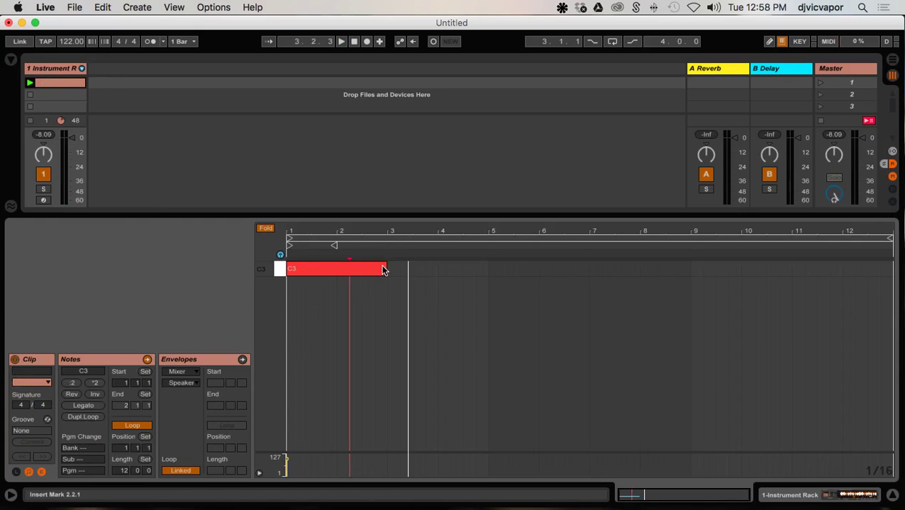
pyautogui.moveTo(383, 269); pyautogui.dragTo(589, 269)
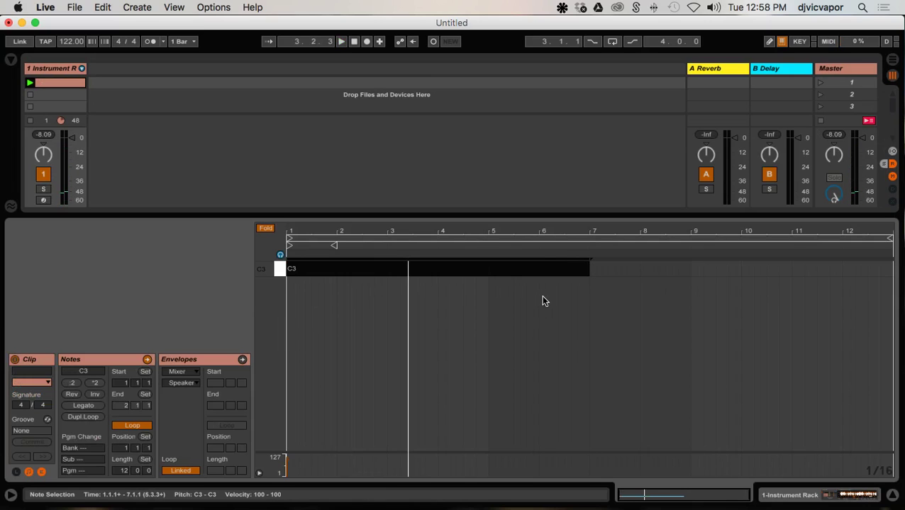
pyautogui.click(542, 302)
pyautogui.click(69, 106)
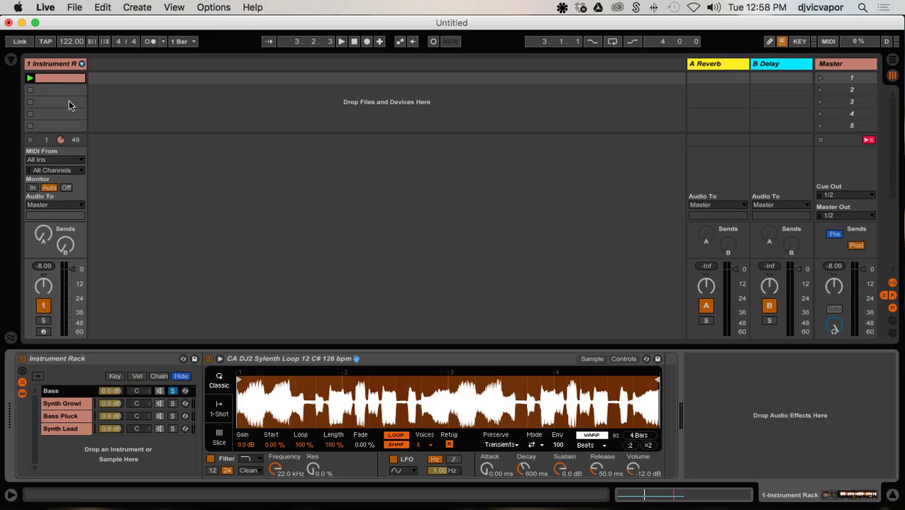
pyautogui.click(28, 79)
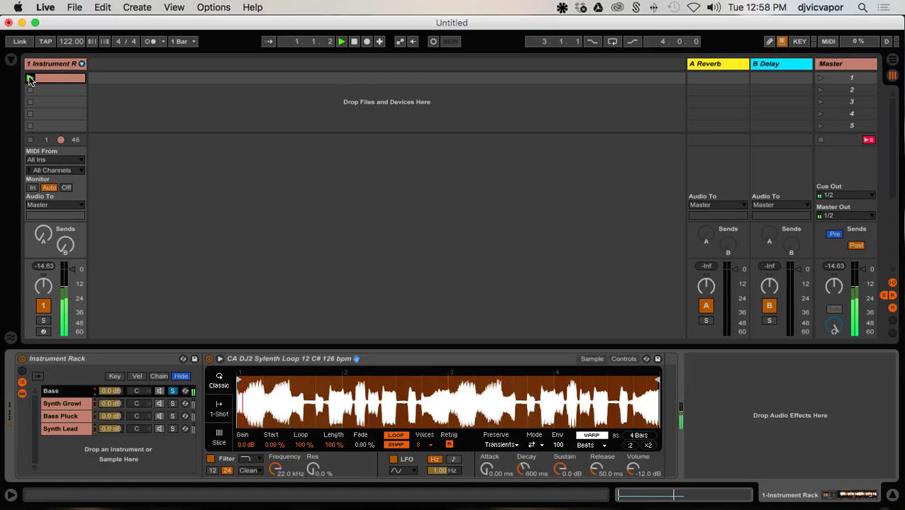
pyautogui.click(354, 42)
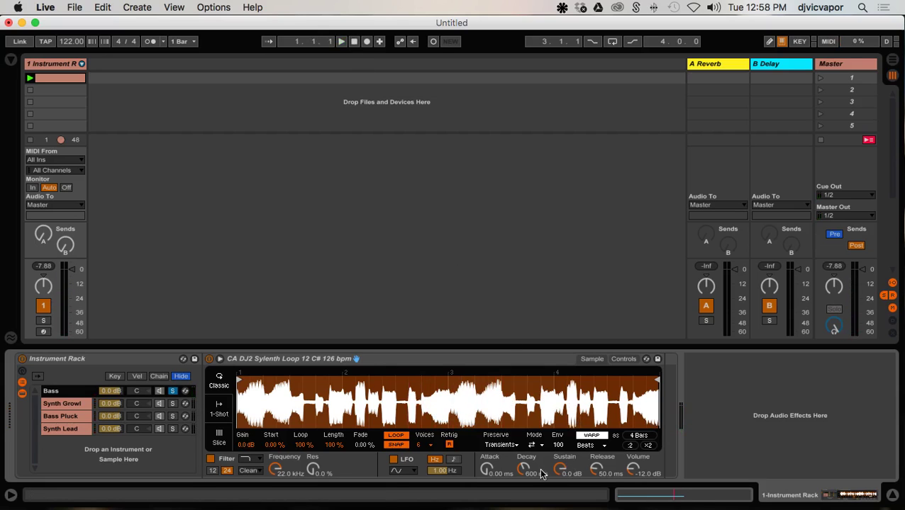
# Play the soloed Bass chain and turn off Loop in its Simpler.
pyautogui.click(71, 402)
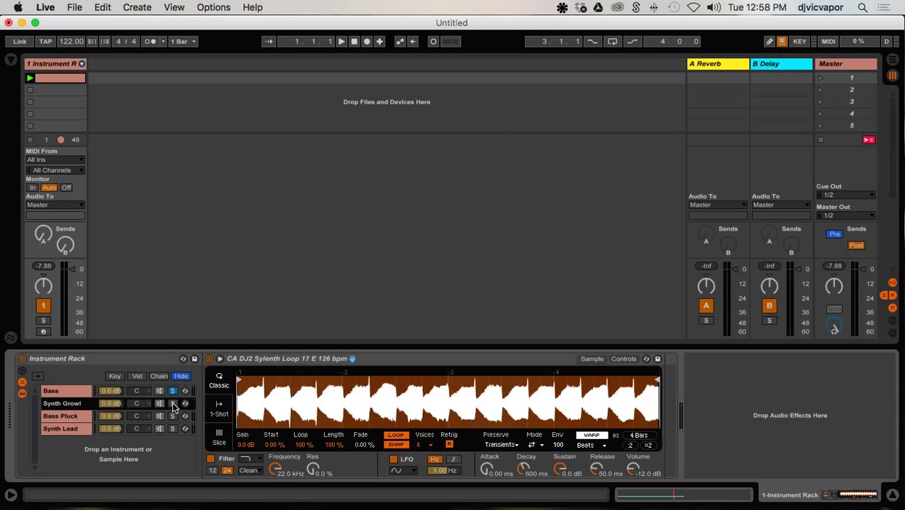
pyautogui.click(83, 391)
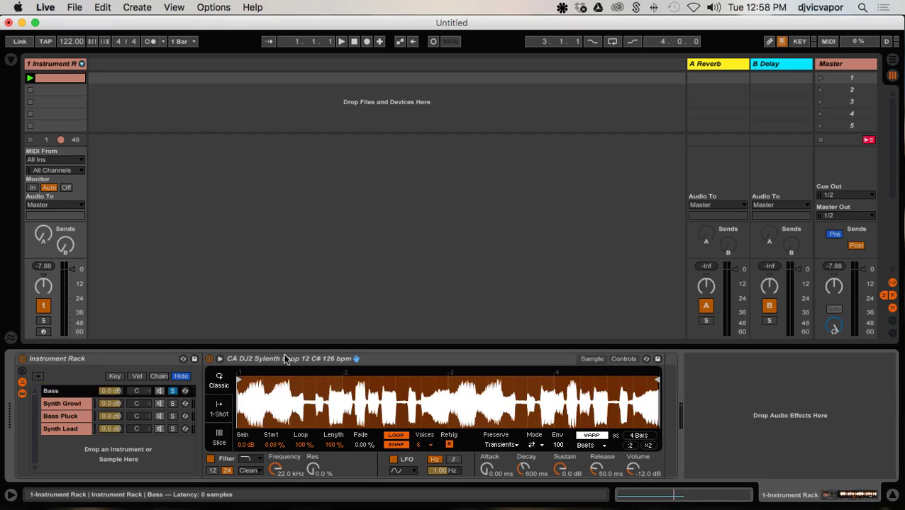
pyautogui.press('space')
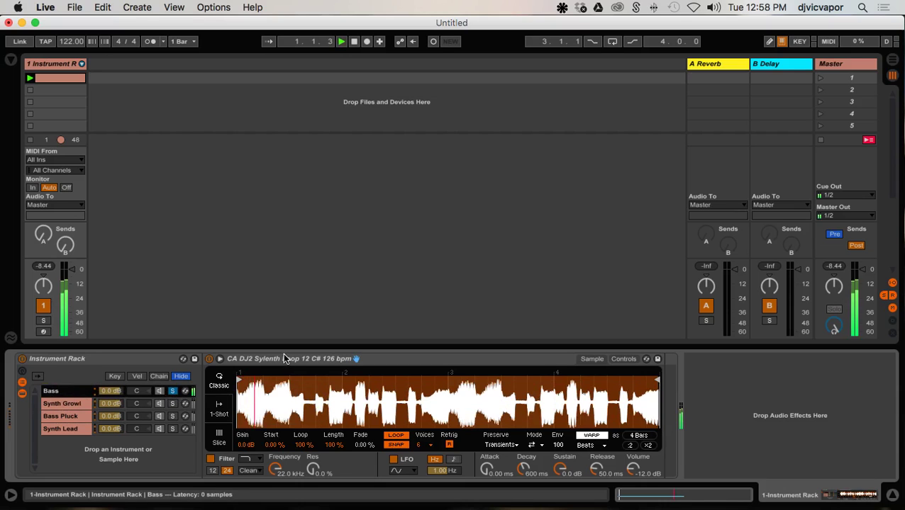
pyautogui.click(395, 435)
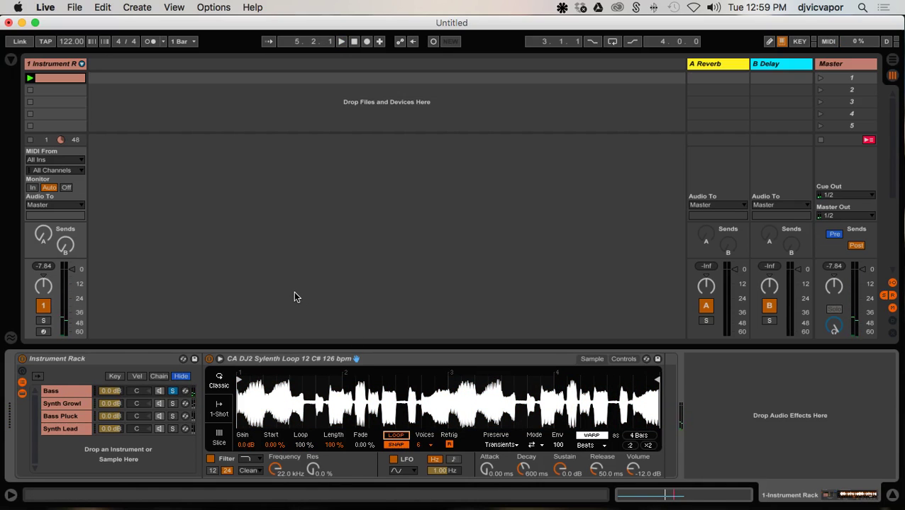
pyautogui.click(85, 387)
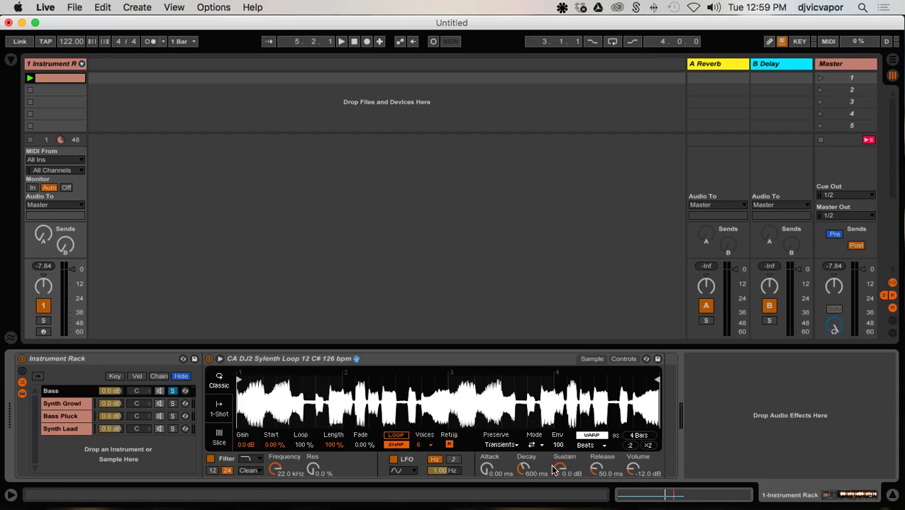
# Solo the Synth Growl chain in place of Bass and play the clip.
pyautogui.click(62, 404)
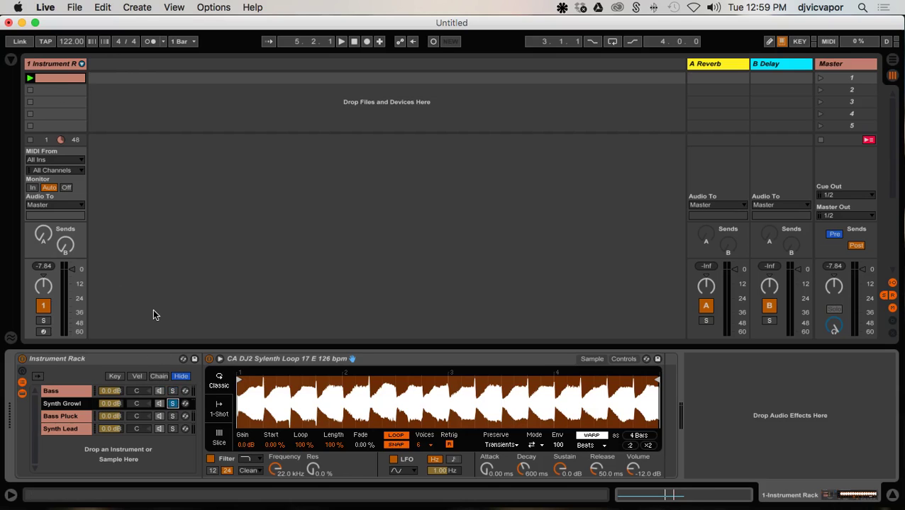
pyautogui.press('space')
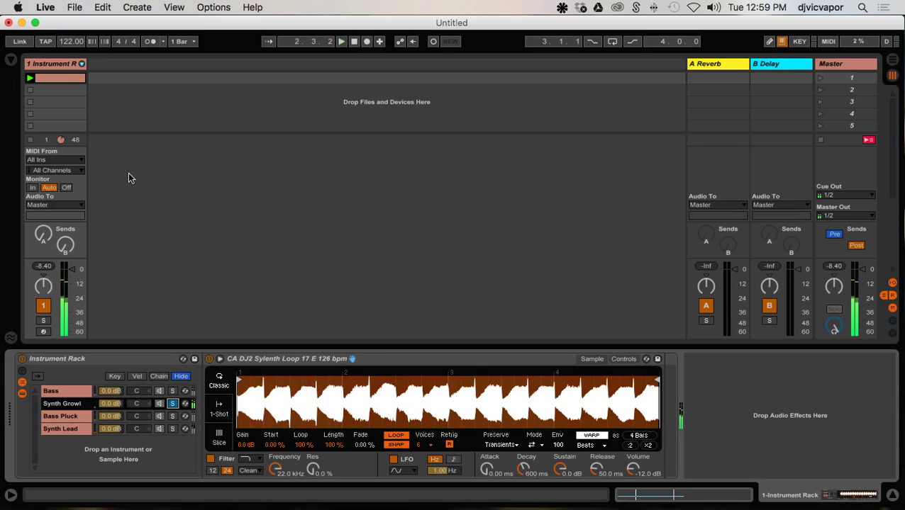
# Set the clip's C3 note and loop length to 4 bars, and launch the clip to hear the Synth Growl chain.
pyautogui.doubleClick(63, 77)
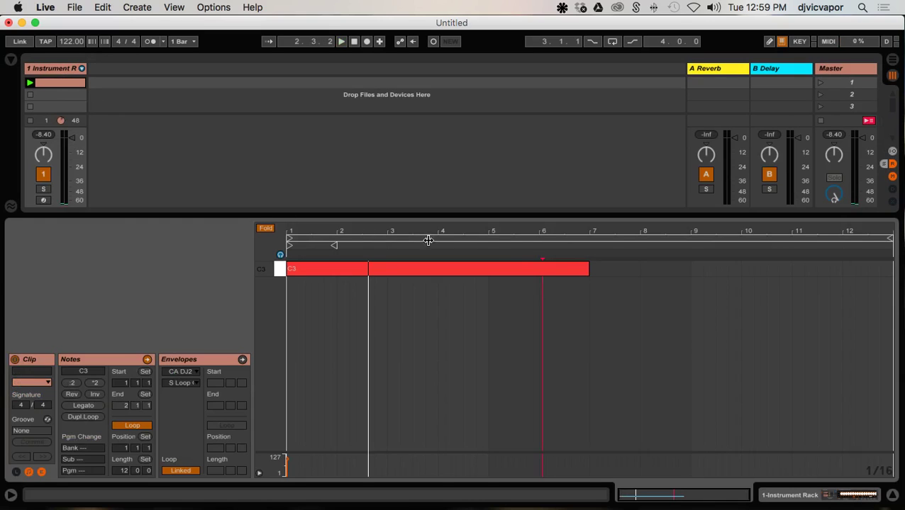
pyautogui.moveTo(585, 266); pyautogui.dragTo(488, 268)
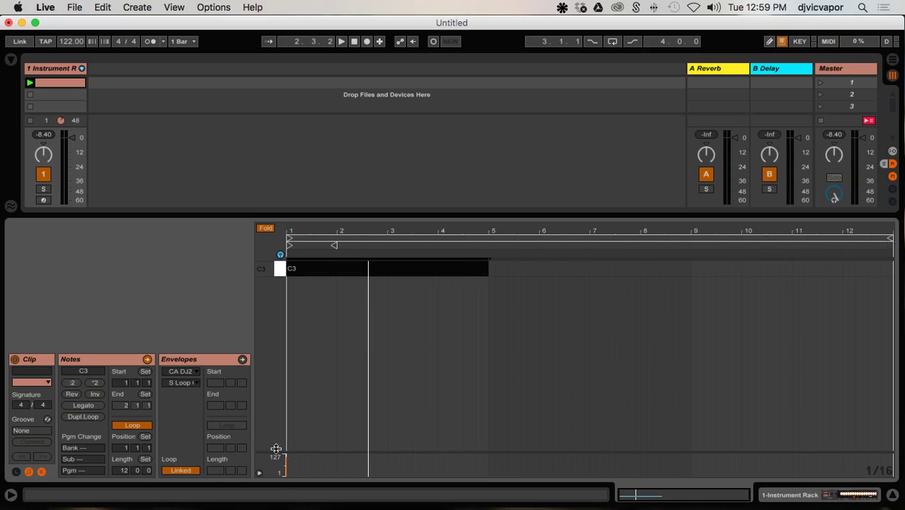
pyautogui.moveTo(120, 471)
pyautogui.mouseDown()
pyautogui.moveTo(120, 482)
pyautogui.moveTo(120, 466)
pyautogui.mouseUp()
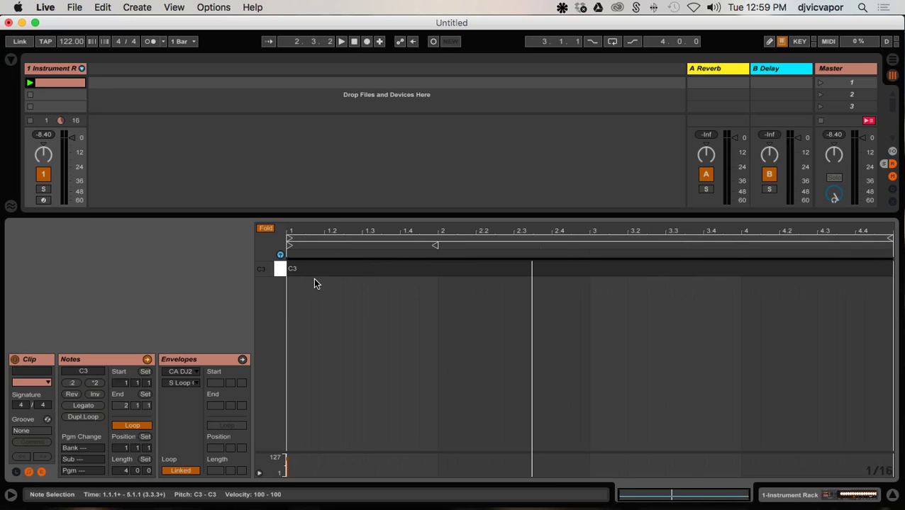
pyautogui.click(30, 83)
pyautogui.doubleClick(51, 70)
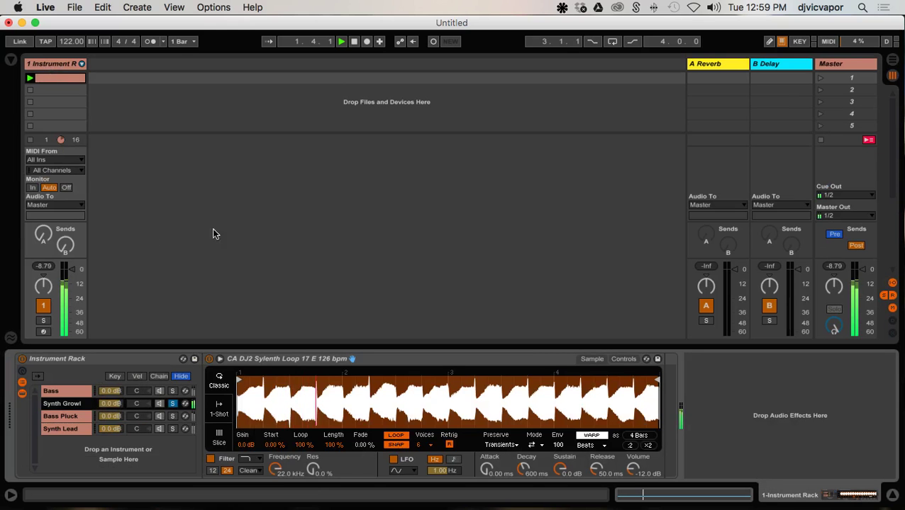
# Shorten the Bass chain's Simpler sample to its first 2 bars, then solo Bass and play the clip.
pyautogui.press('space')
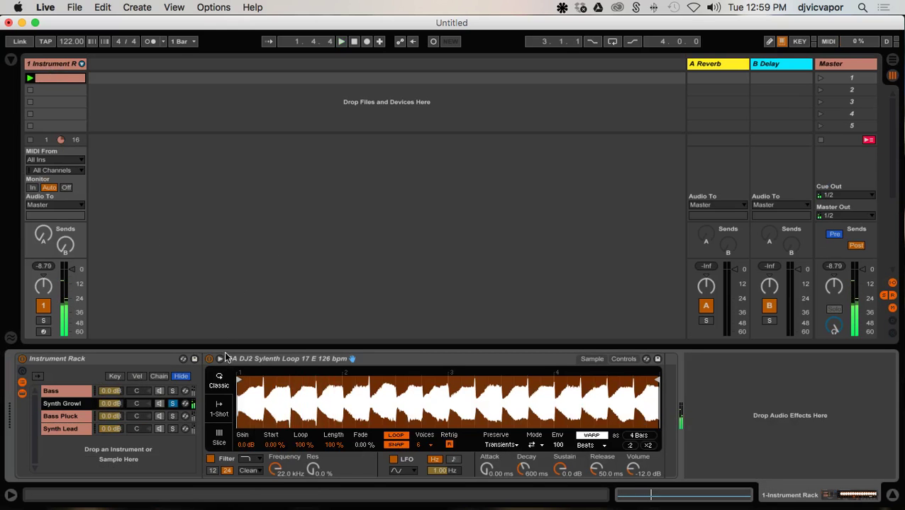
pyautogui.click(86, 402)
pyautogui.click(75, 389)
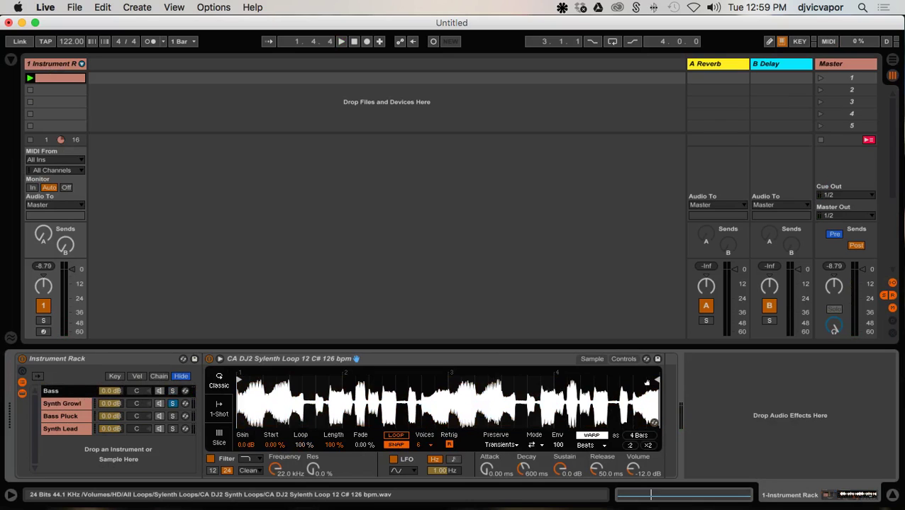
pyautogui.moveTo(655, 379); pyautogui.dragTo(446, 383)
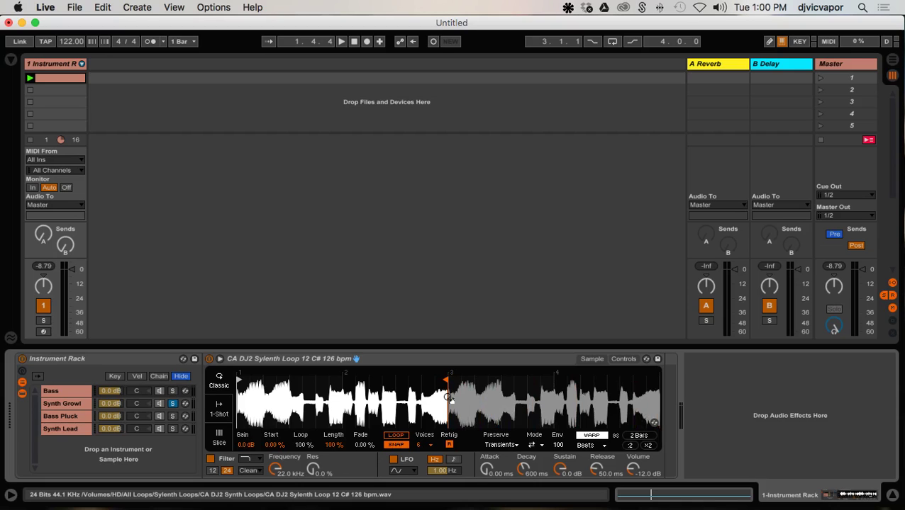
pyautogui.click(172, 391)
pyautogui.press('space')
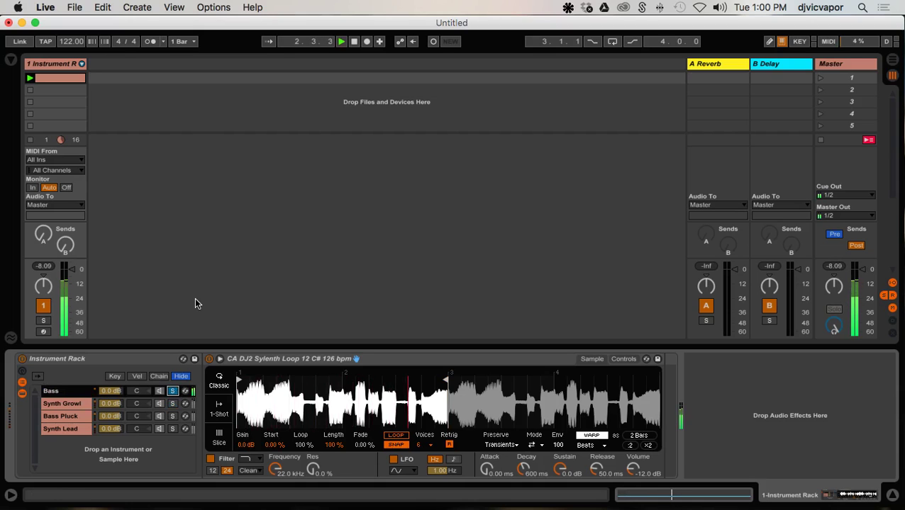
# Solo the Synth Growl chain, set its Simpler attack to 1.96 s, and play the clip.
pyautogui.click(73, 408)
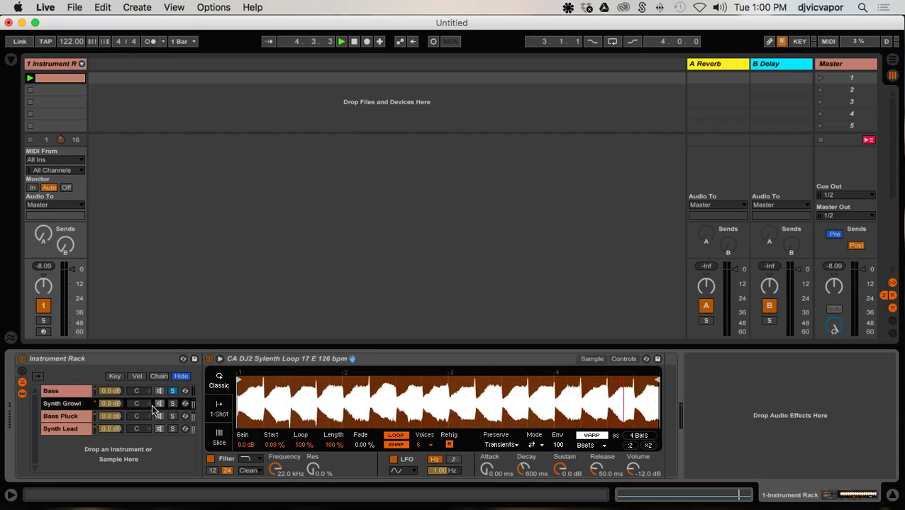
pyautogui.click(173, 403)
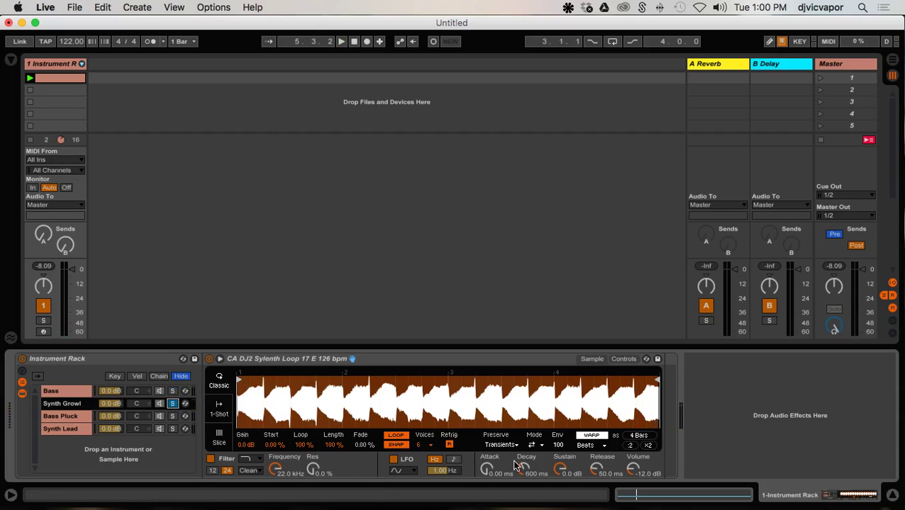
pyautogui.click(491, 470)
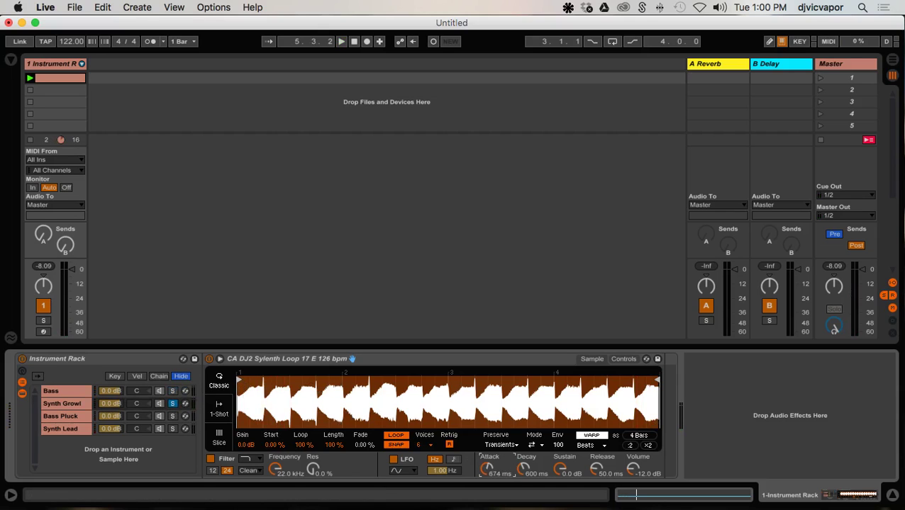
pyautogui.moveTo(487, 469); pyautogui.dragTo(488, 453)
pyautogui.press('space')
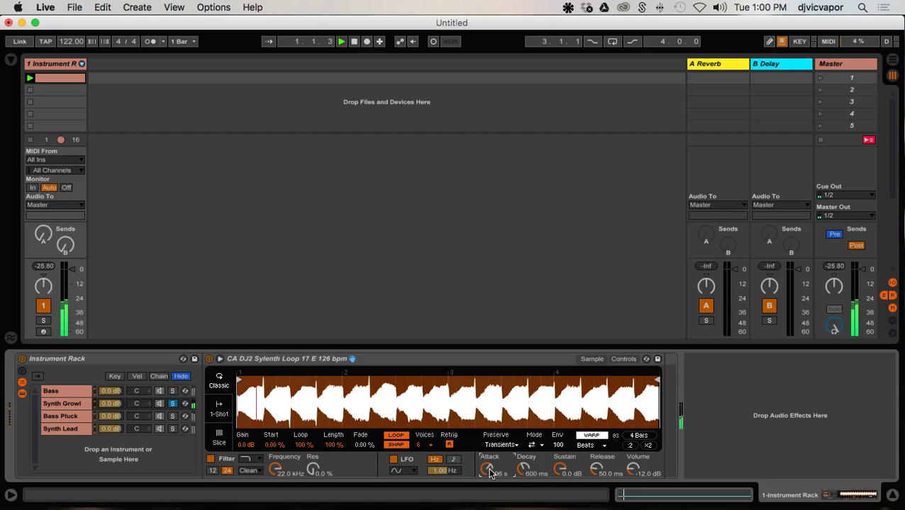
# Solo Bass together with Synth Growl and play the clip to hear both chains.
pyautogui.click(172, 403)
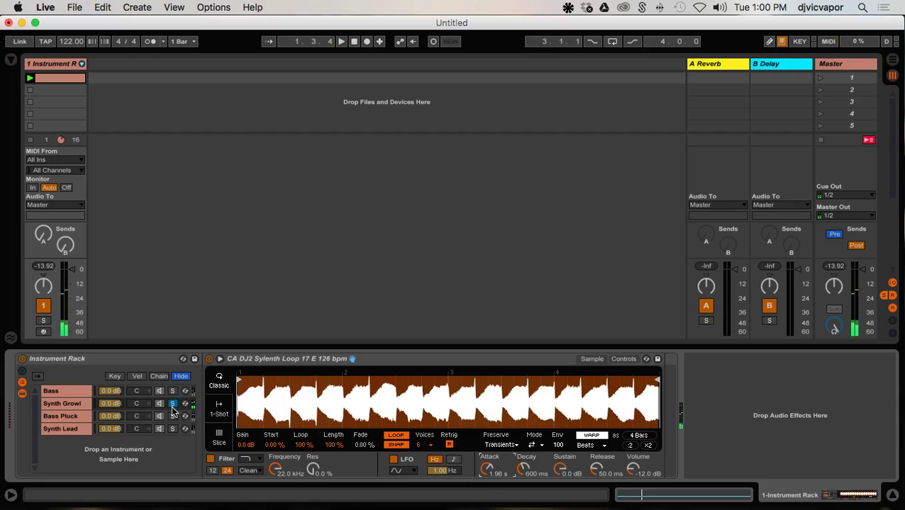
pyautogui.click(173, 391)
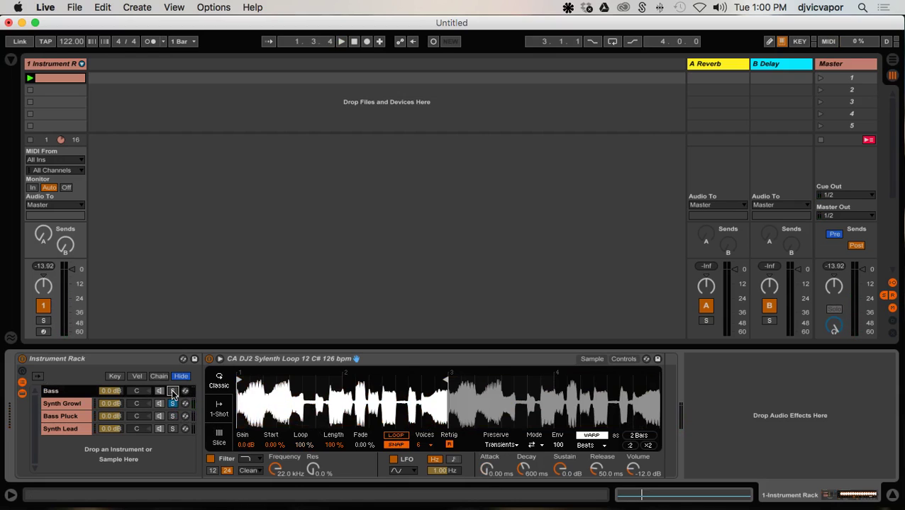
pyautogui.press('space')
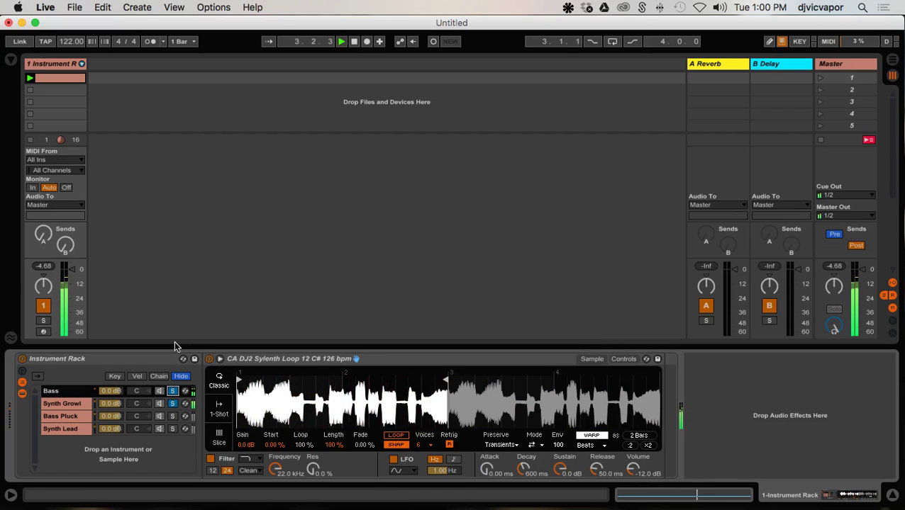
pyautogui.press('space')
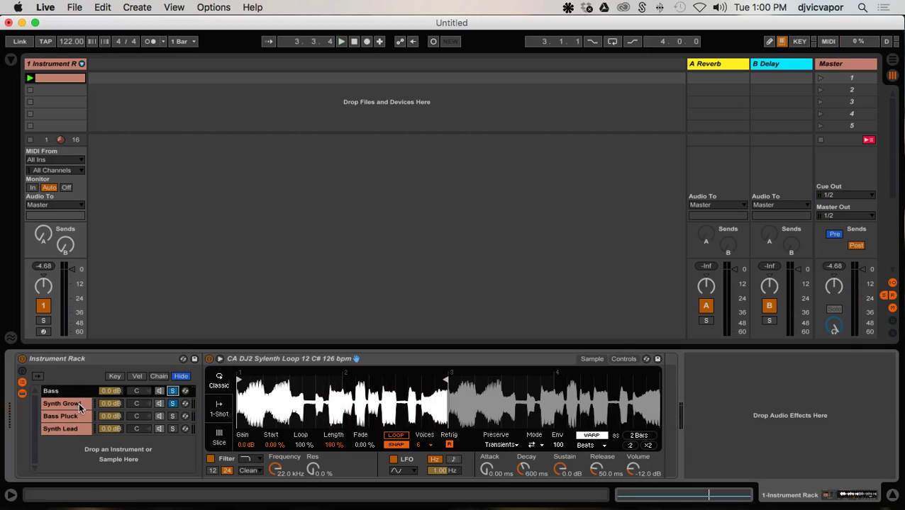
# Set the Synth Growl Simpler's attack to 342 ms.
pyautogui.click(79, 402)
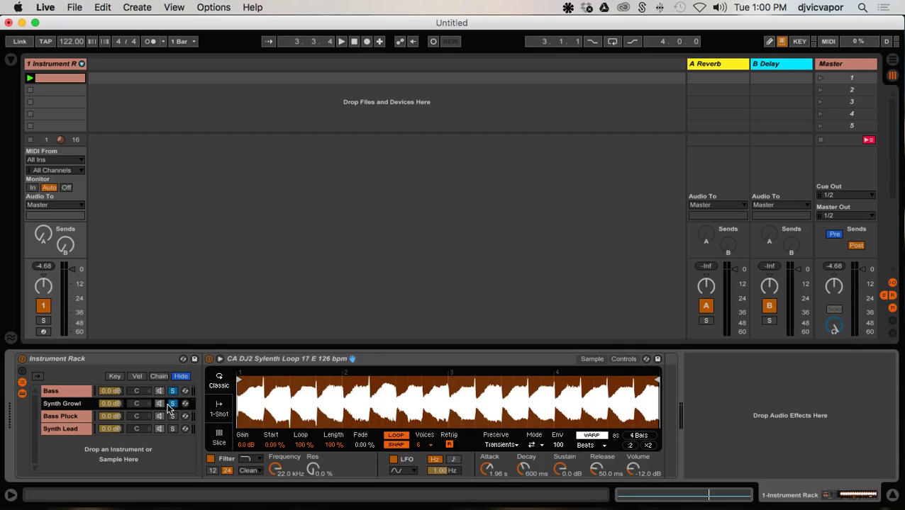
pyautogui.click(486, 469)
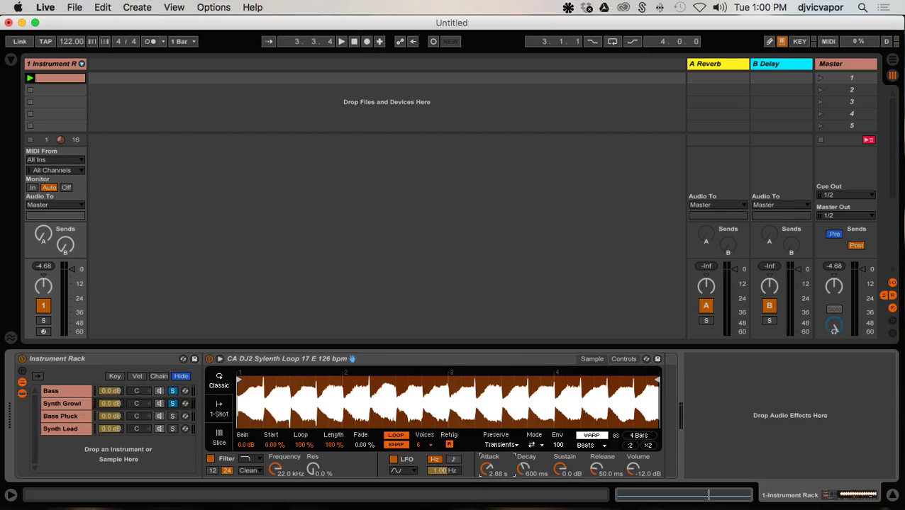
pyautogui.moveTo(487, 469); pyautogui.dragTo(487, 490)
# Set the Bass Simpler's decay to 27.6 ms, sustain to -12 dB and release to 122 ms, and play the clip.
pyautogui.click(84, 391)
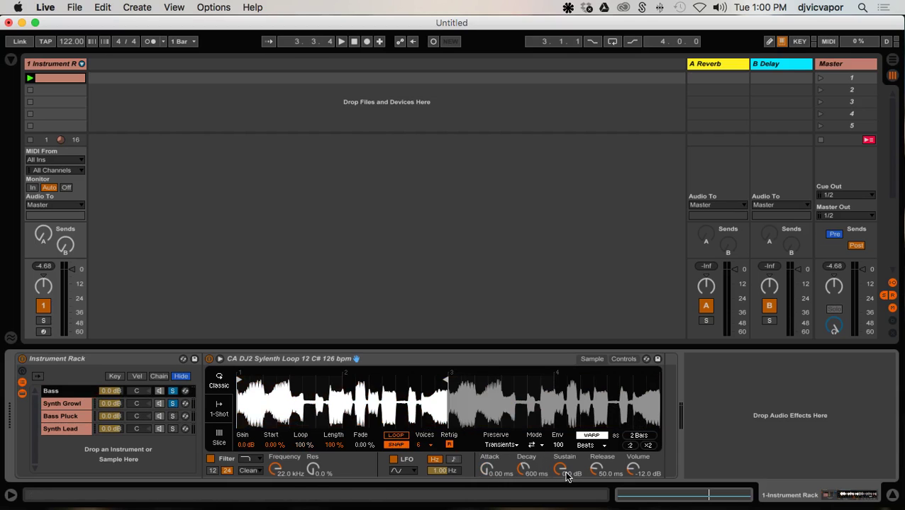
pyautogui.moveTo(594, 473); pyautogui.dragTo(523, 484)
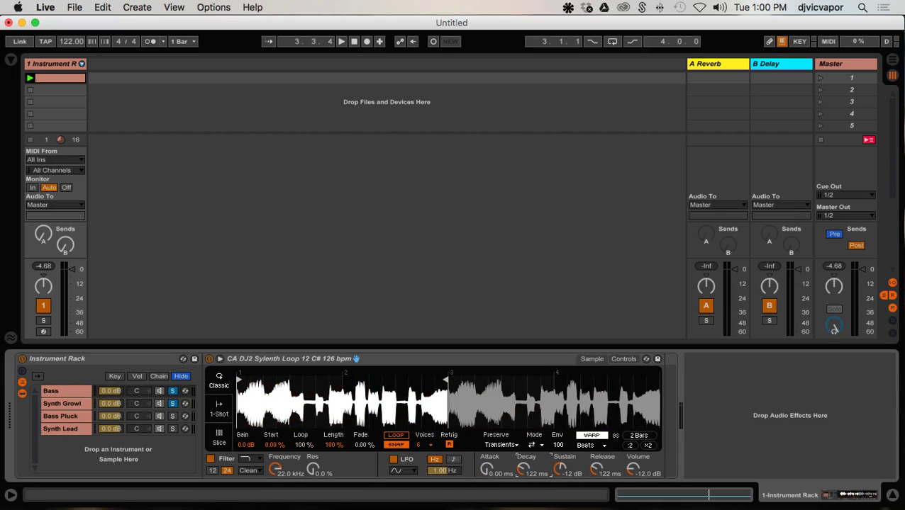
pyautogui.press('space')
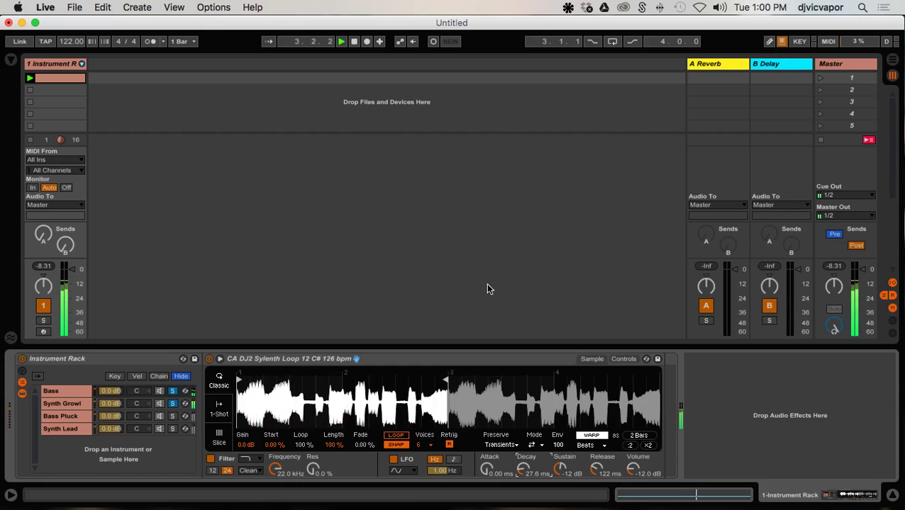
# Solo only the Bass Pluck chain and set its Simpler attack to 1.04 s.
pyautogui.click(76, 402)
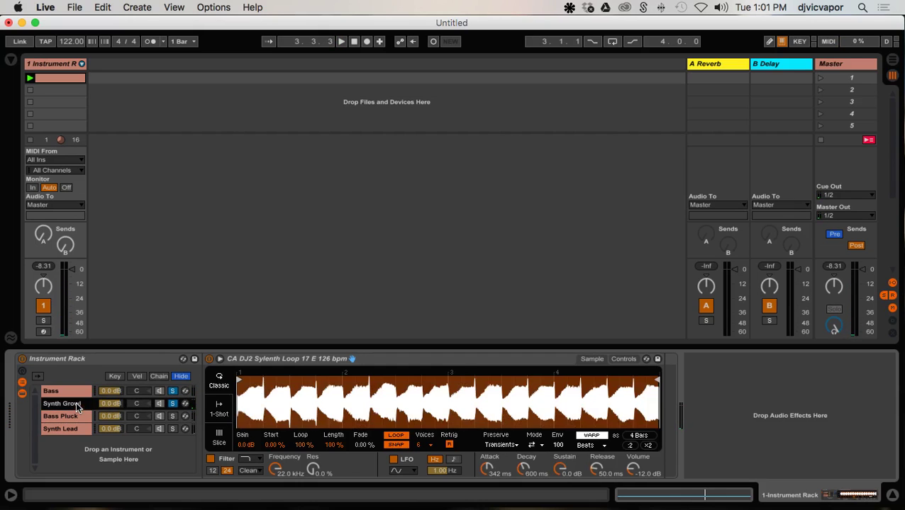
pyautogui.click(172, 416)
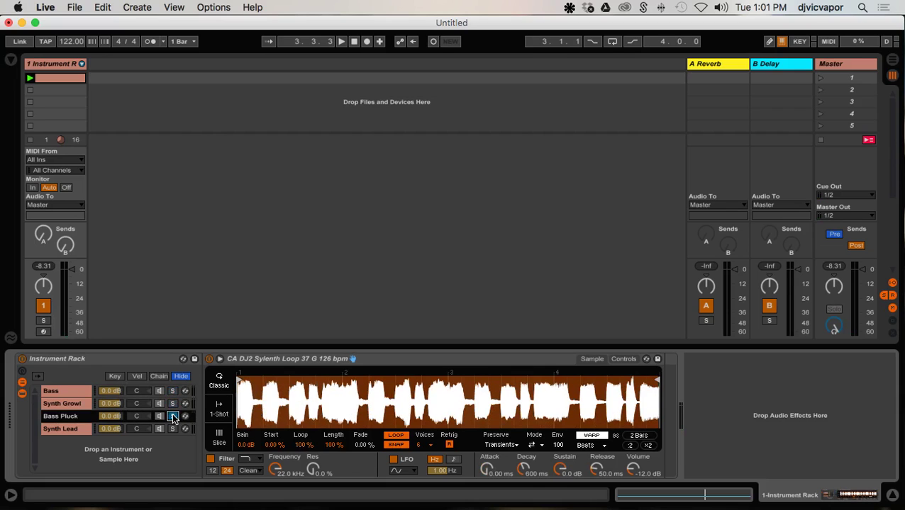
pyautogui.click(83, 402)
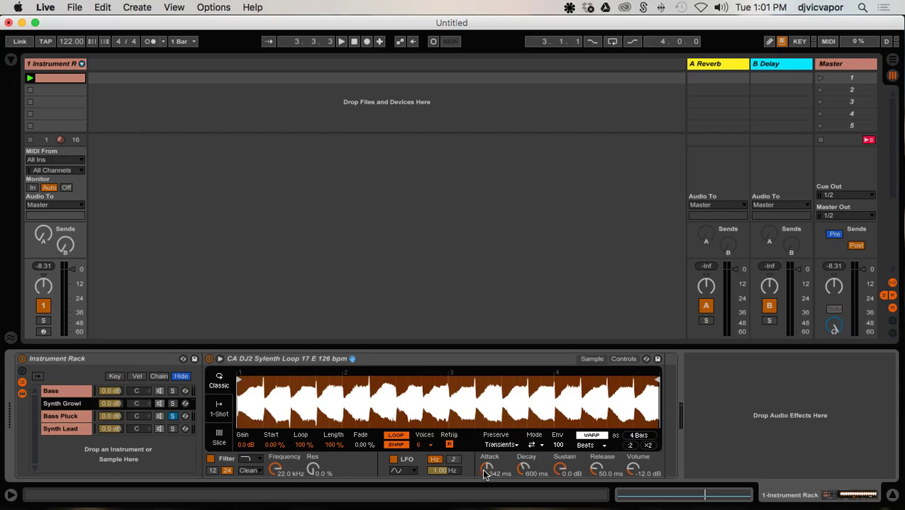
pyautogui.click(83, 418)
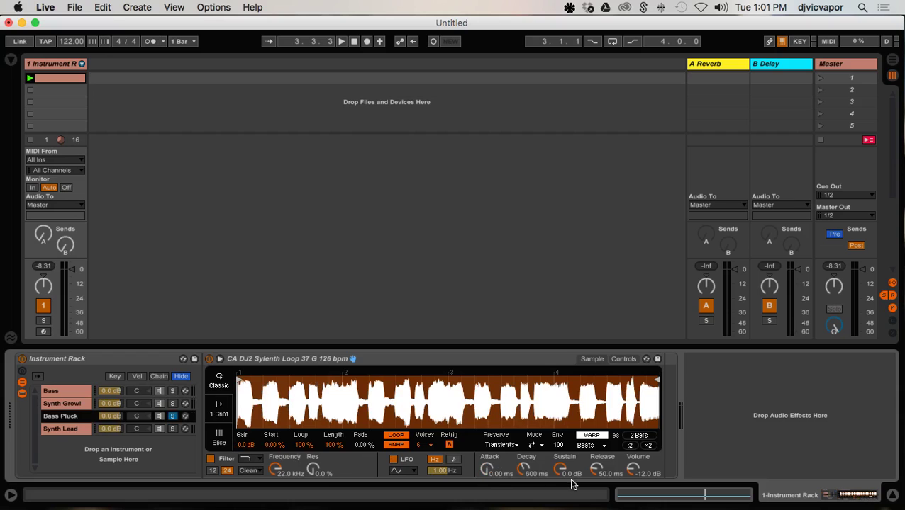
pyautogui.moveTo(493, 473); pyautogui.dragTo(493, 434)
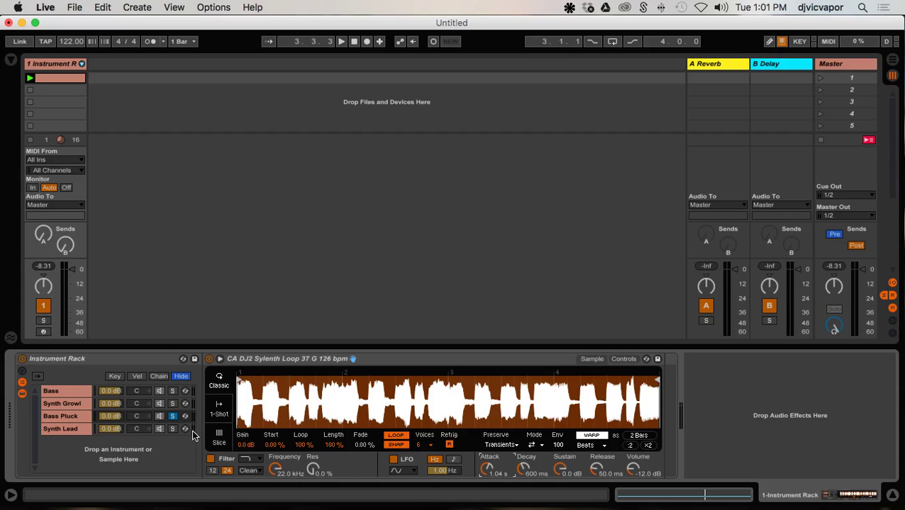
# Add Synth Growl and Bass to the soloed Bass Pluck chain and play the three together.
pyautogui.click(172, 403)
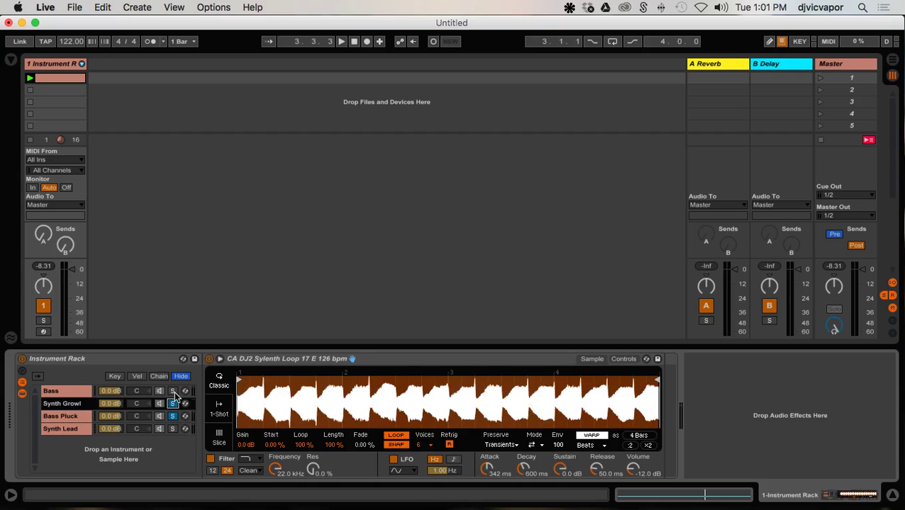
pyautogui.click(173, 391)
pyautogui.press('space')
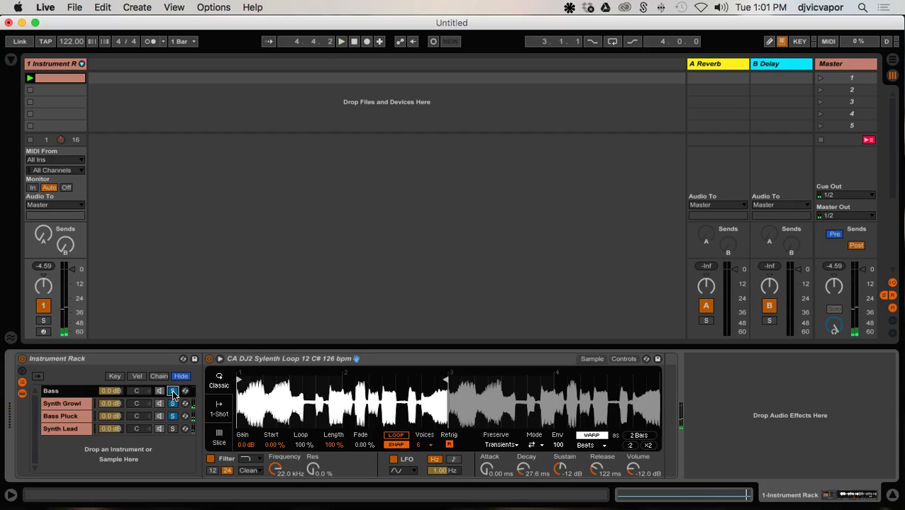
# Clear the chain solos and set the Synth Lead Simpler's attack to 2.03 s.
pyautogui.click(172, 429)
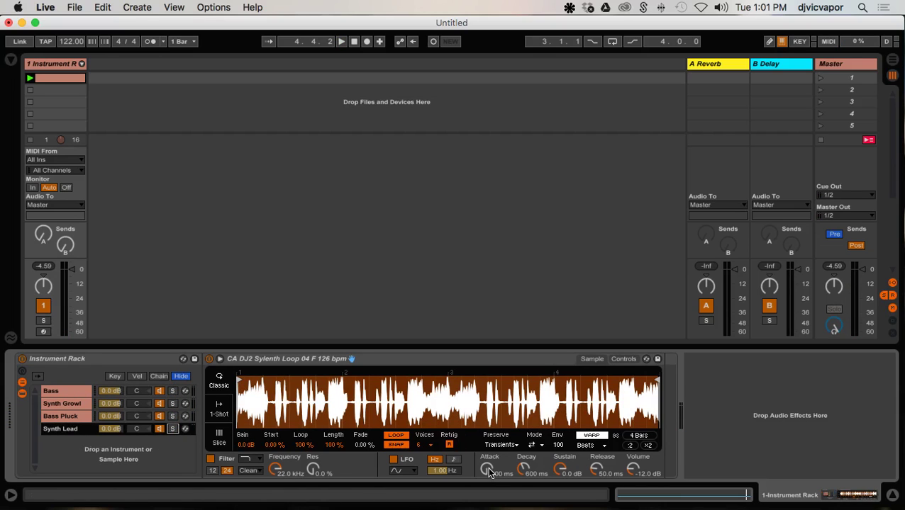
pyautogui.moveTo(488, 473); pyautogui.dragTo(486, 454)
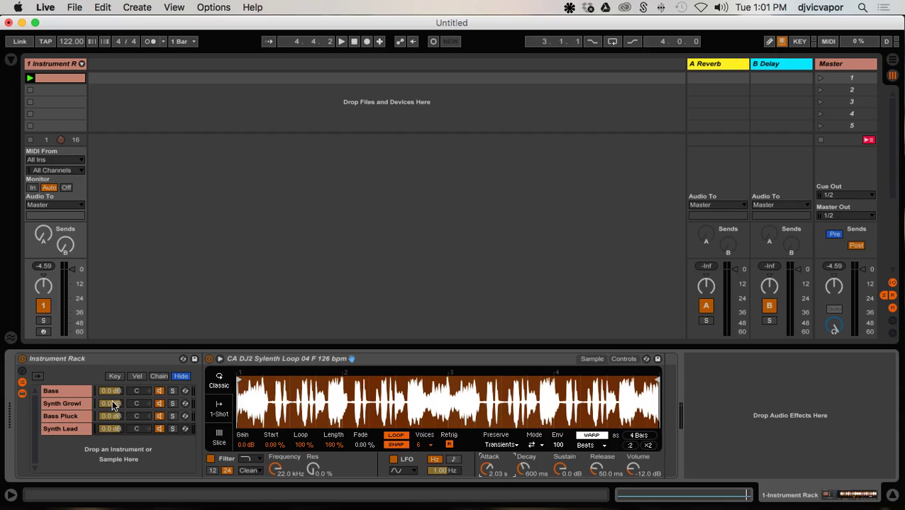
# Set the chain volumes to -1.8 dB for Synth Growl, -2.4 dB for Bass Pluck and -1.8 dB for Synth Lead, and play all chains.
pyautogui.moveTo(114, 405); pyautogui.dragTo(109, 409)
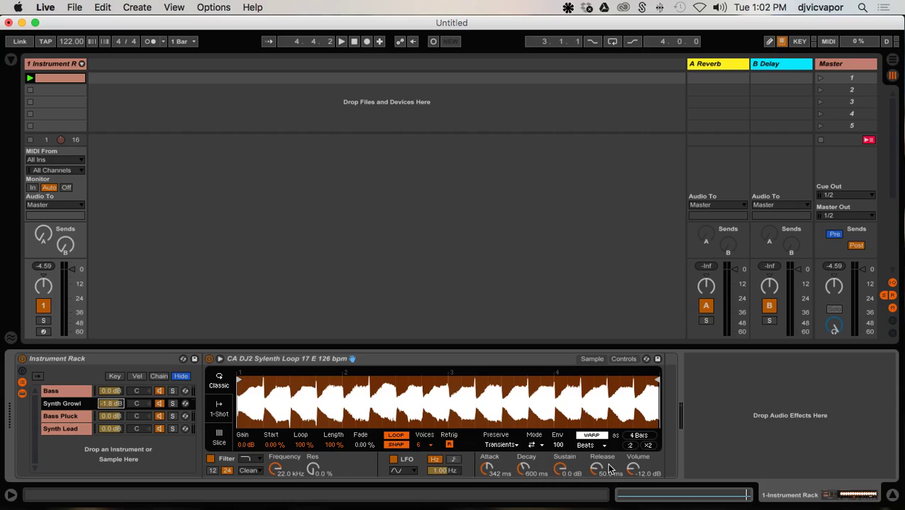
pyautogui.click(116, 422)
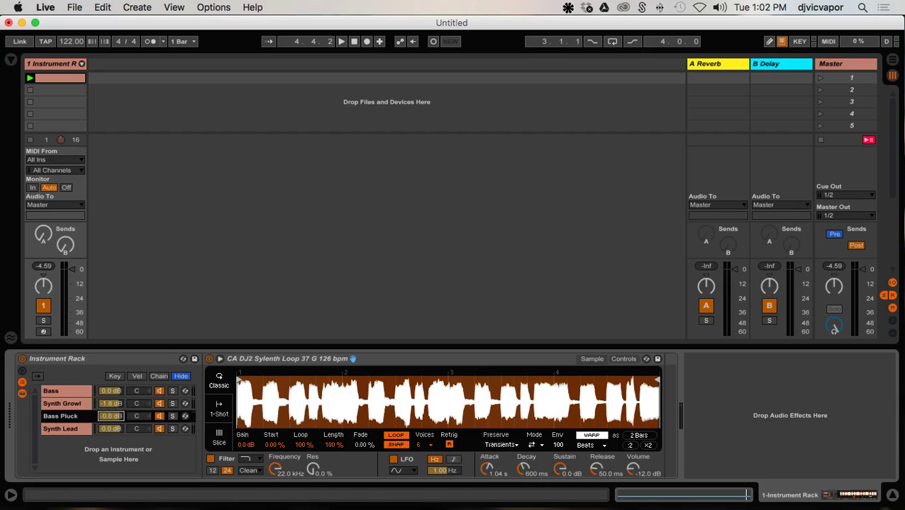
pyautogui.click(110, 430)
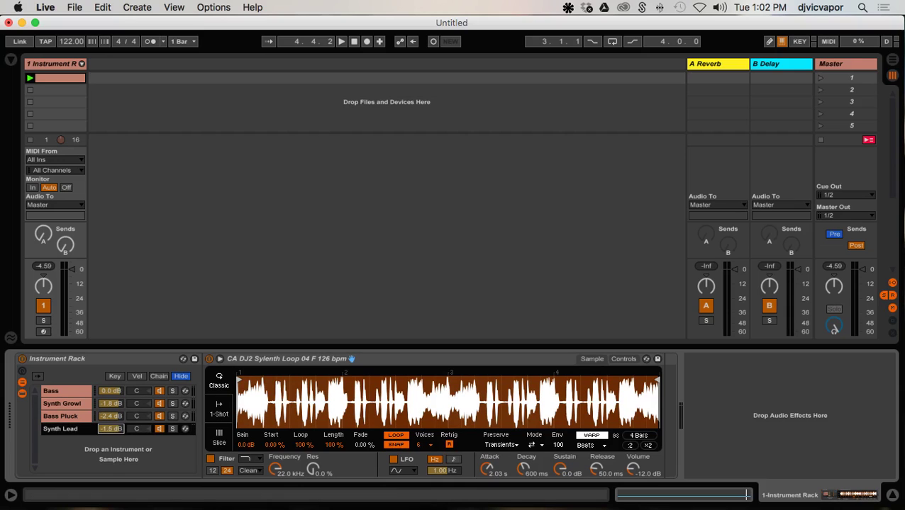
pyautogui.click(190, 298)
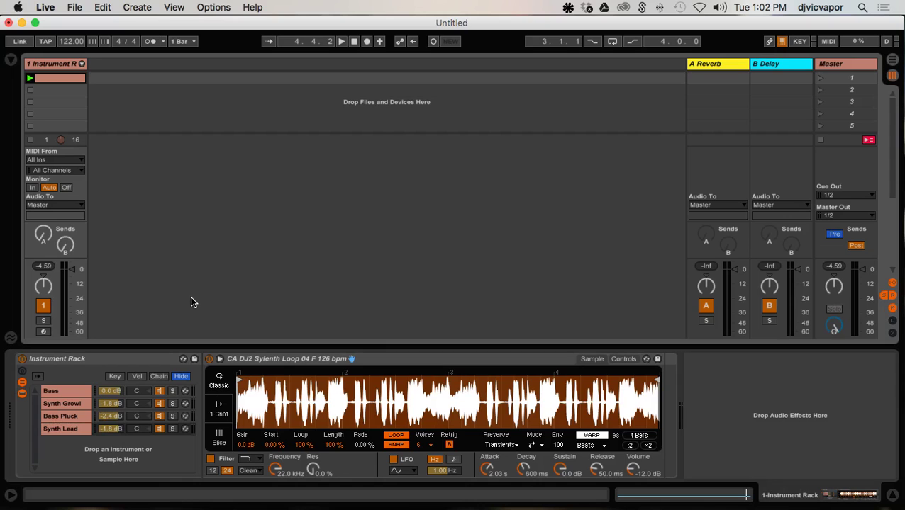
pyautogui.press('space')
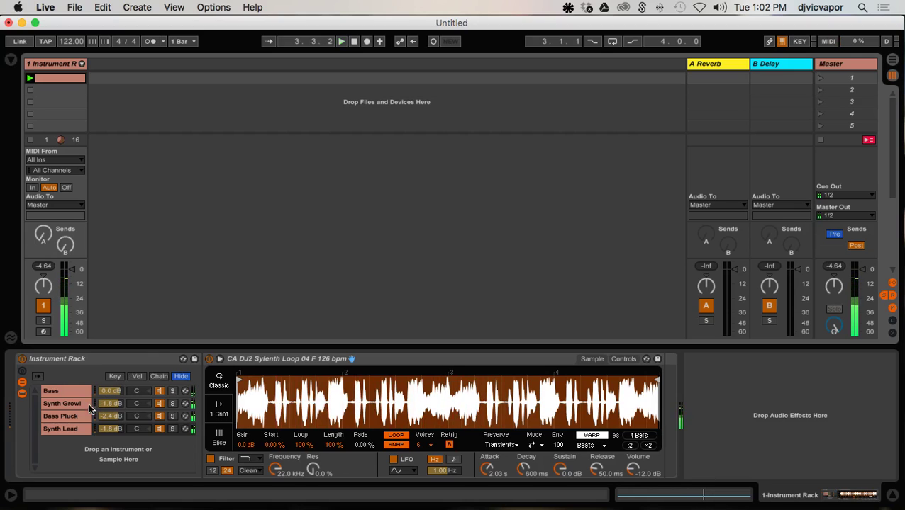
# Set the Synth Lead Simpler's attack to 10.3 s, and play all chains before stopping playback.
pyautogui.click(74, 429)
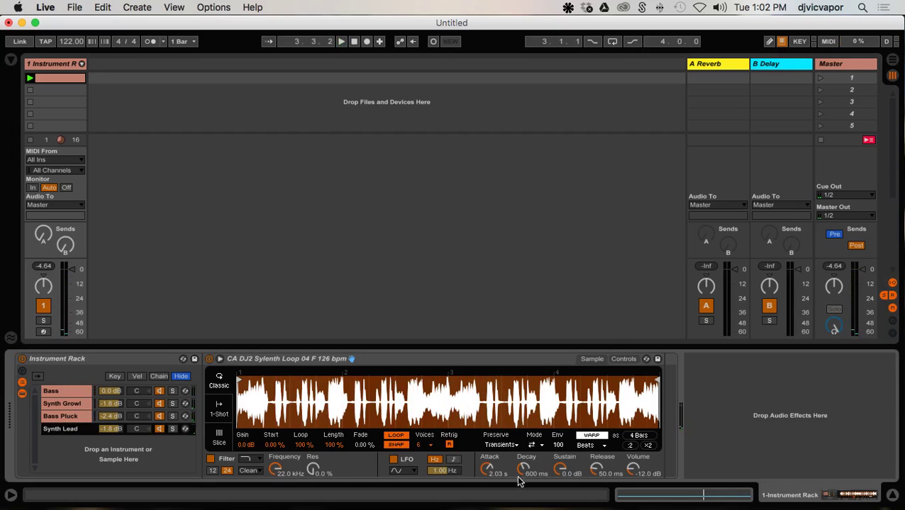
pyautogui.click(488, 471)
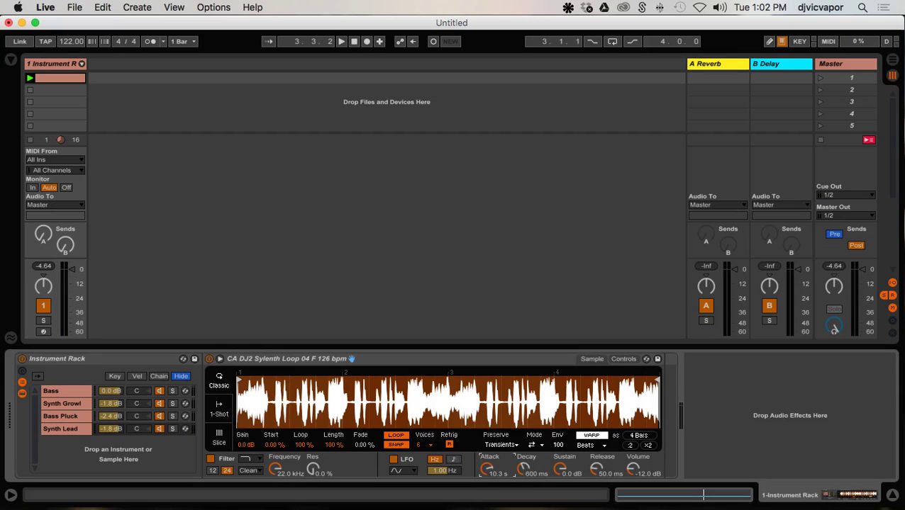
pyautogui.press('space')
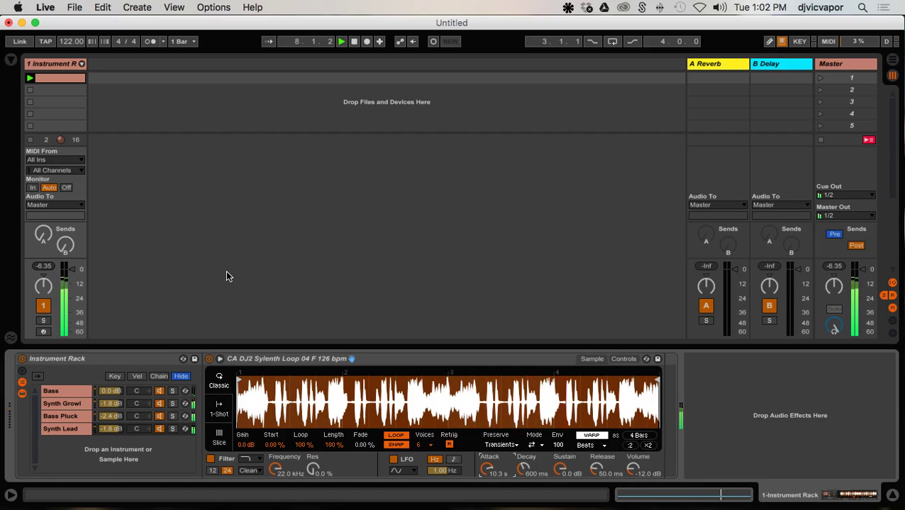
pyautogui.press('space')
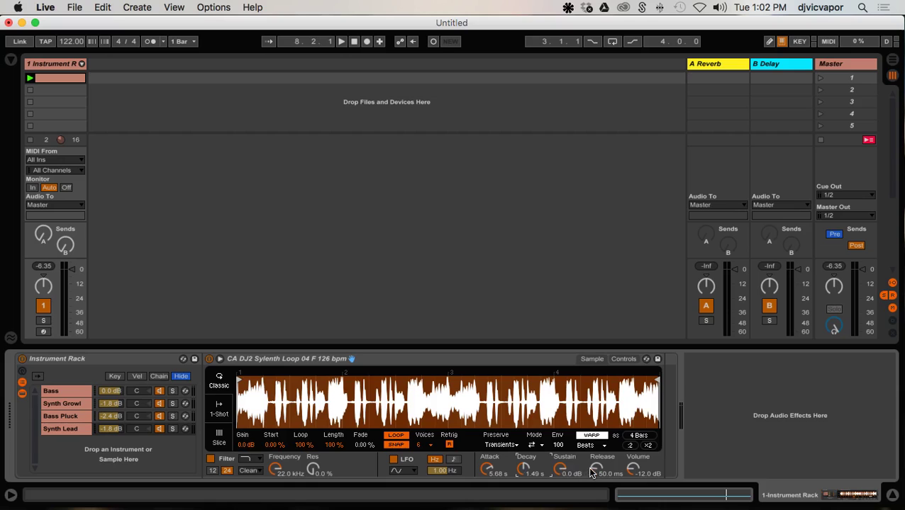
# Set the Synth Lead Simpler's release to 832 ms and the chain volumes to -6.5 dB for Synth Growl and -6.8 dB for Bass Pluck while auditioning.
pyautogui.moveTo(590, 474); pyautogui.dragTo(590, 461)
pyautogui.press('space')
pyautogui.moveTo(111, 405); pyautogui.dragTo(110, 430)
pyautogui.press('space')
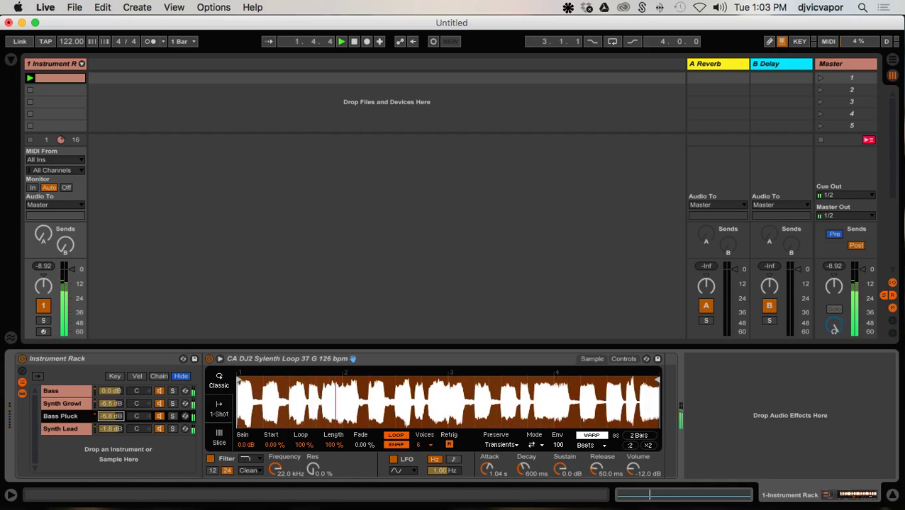
pyautogui.click(186, 246)
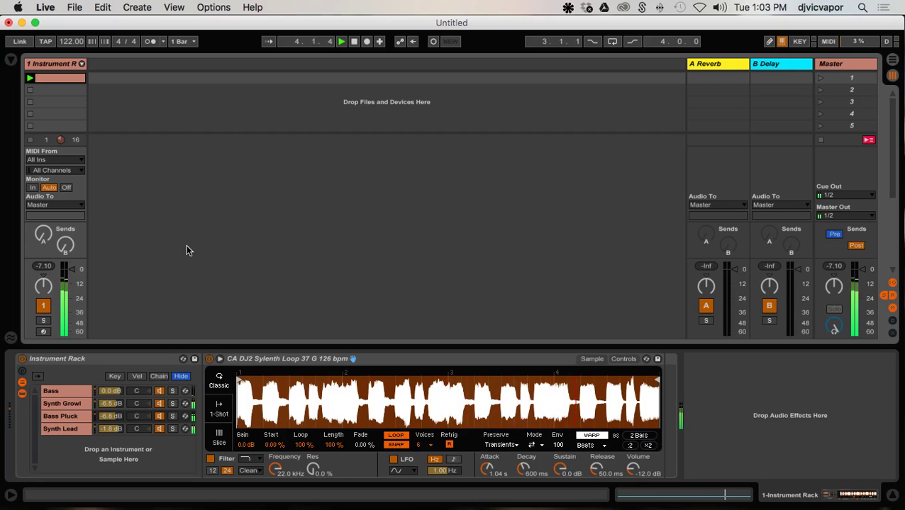
pyautogui.press('space')
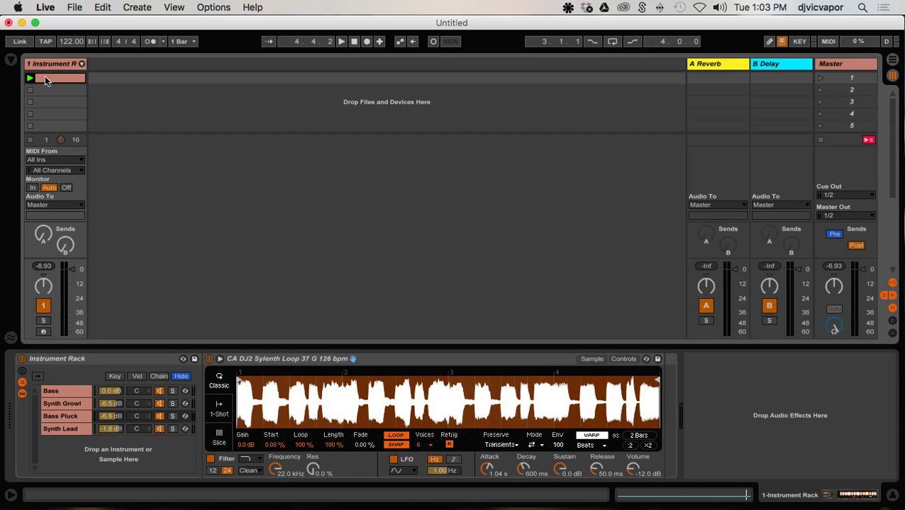
# Show the browser, collapse Sylenth Loops and expand Vengance Bundle down to the VEC1 Loops folder.
pyautogui.click(10, 63)
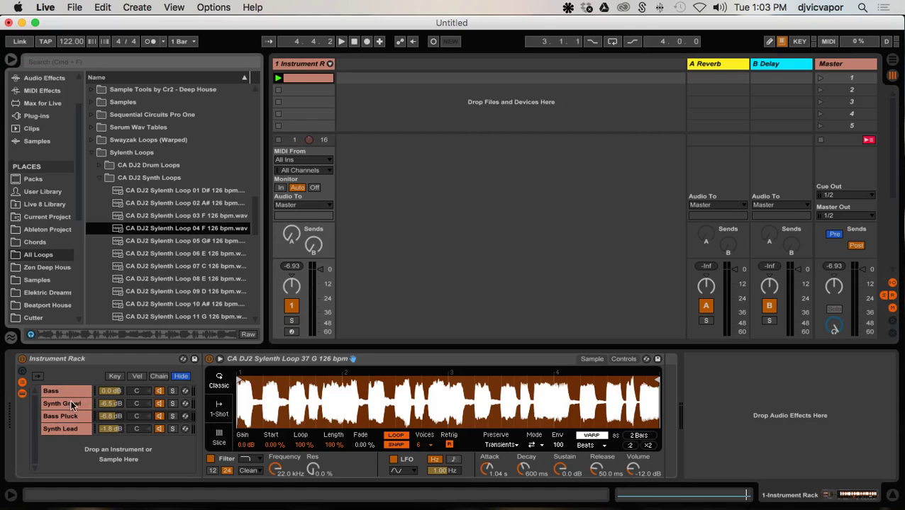
pyautogui.click(93, 153)
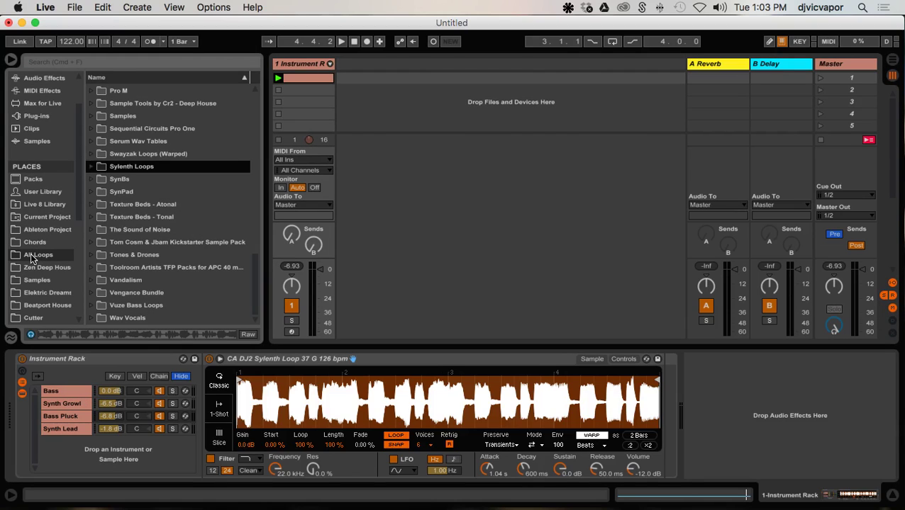
pyautogui.click(93, 293)
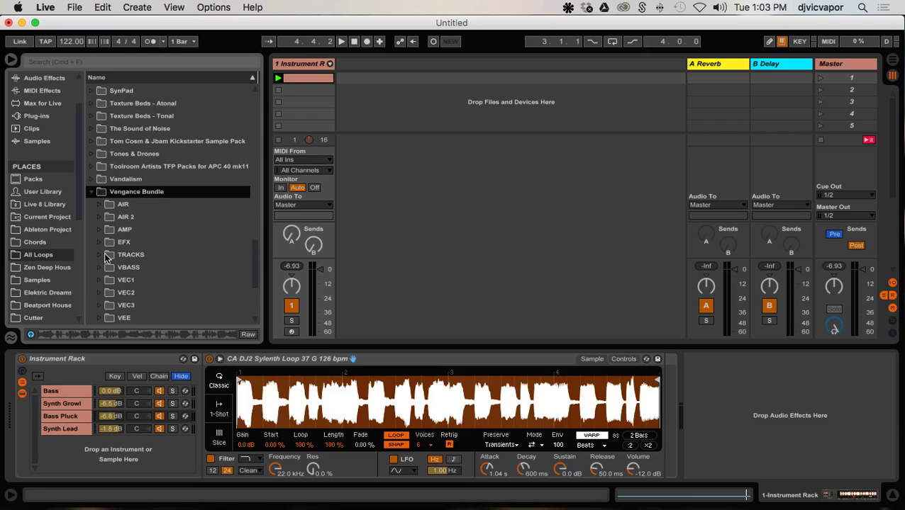
pyautogui.click(105, 284)
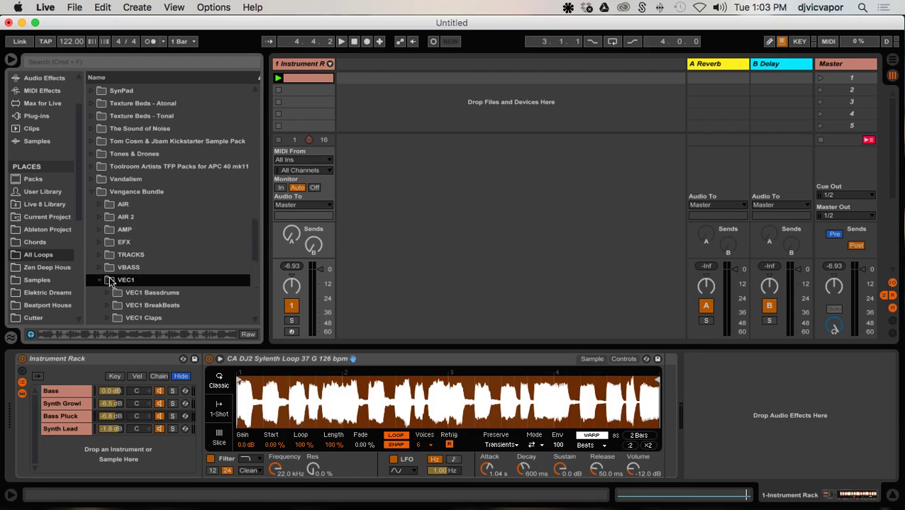
pyautogui.click(106, 280)
pyautogui.scroll(-5, 112, 275)
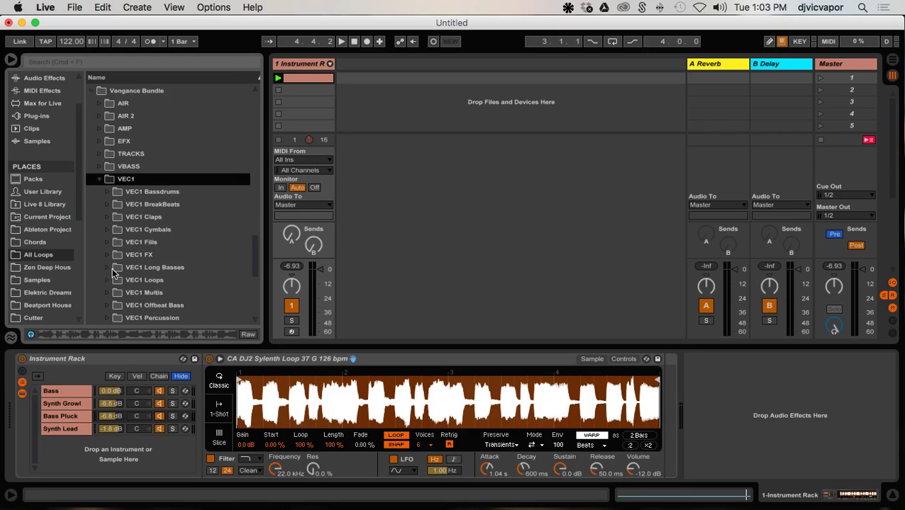
pyautogui.scroll(-3, 112, 273)
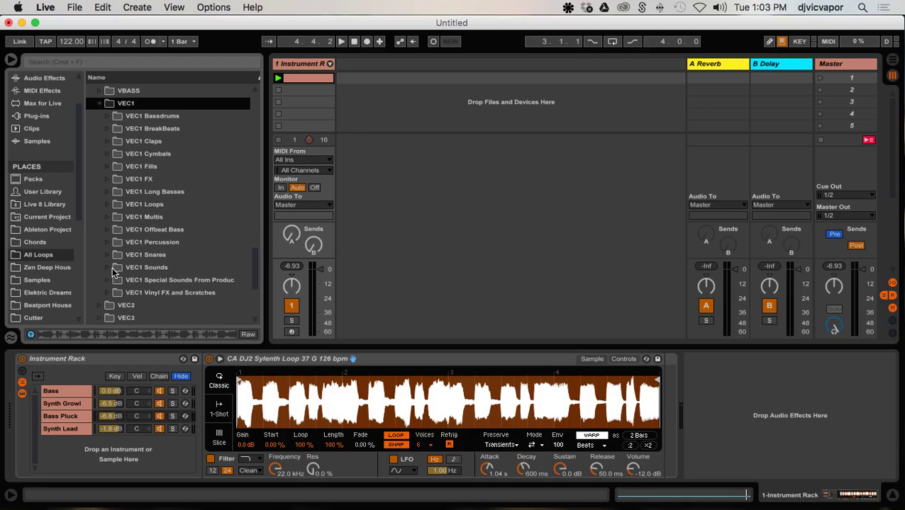
pyautogui.click(105, 205)
pyautogui.scroll(-4, 130, 251)
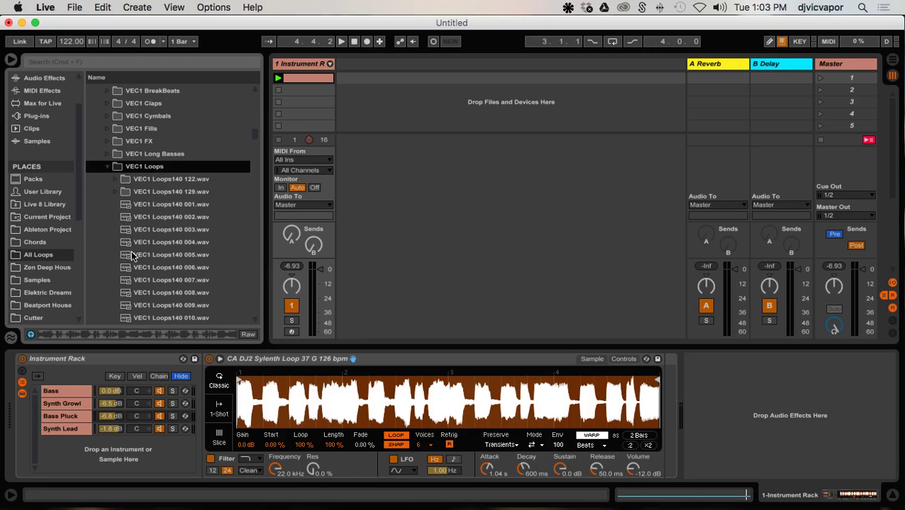
# Preview several VEC1 loops, including VEC1 Loops140 006, 014 and 019, and collapse the VEC1 Loops folder.
pyautogui.click(130, 254)
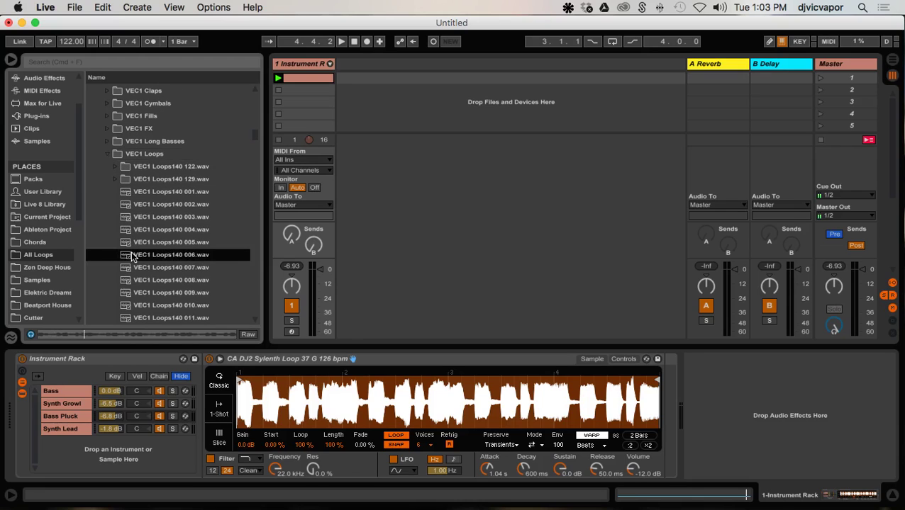
pyautogui.scroll(-4, 131, 257)
pyautogui.click(130, 256)
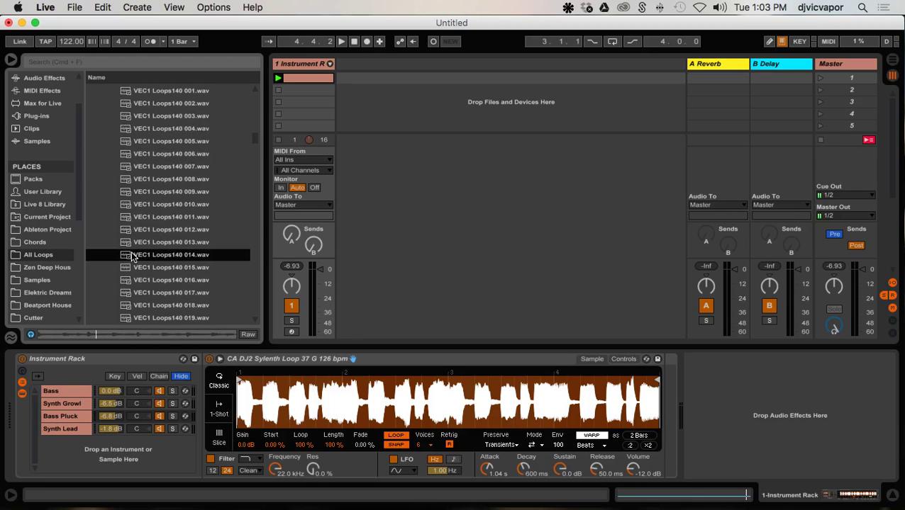
pyautogui.scroll(-3, 130, 253)
pyautogui.click(131, 255)
pyautogui.scroll(-2, 130, 255)
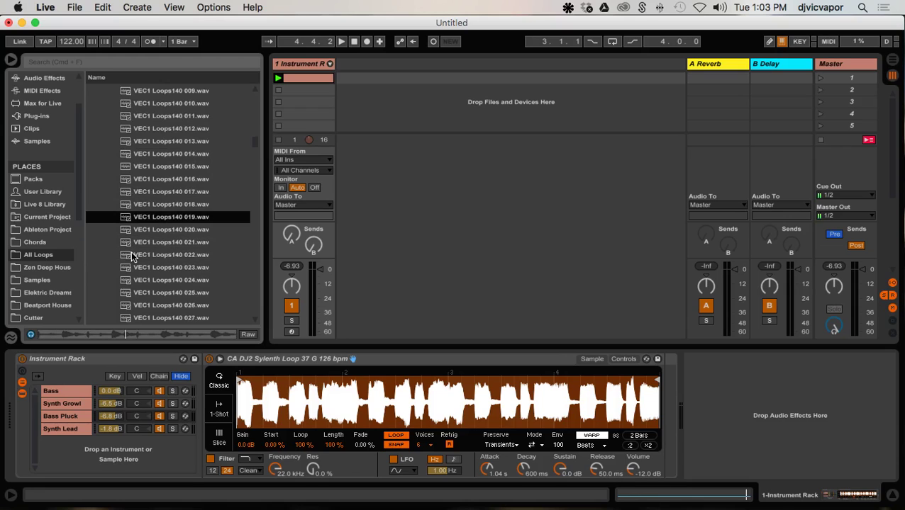
pyautogui.scroll(-2, 130, 256)
pyautogui.click(131, 255)
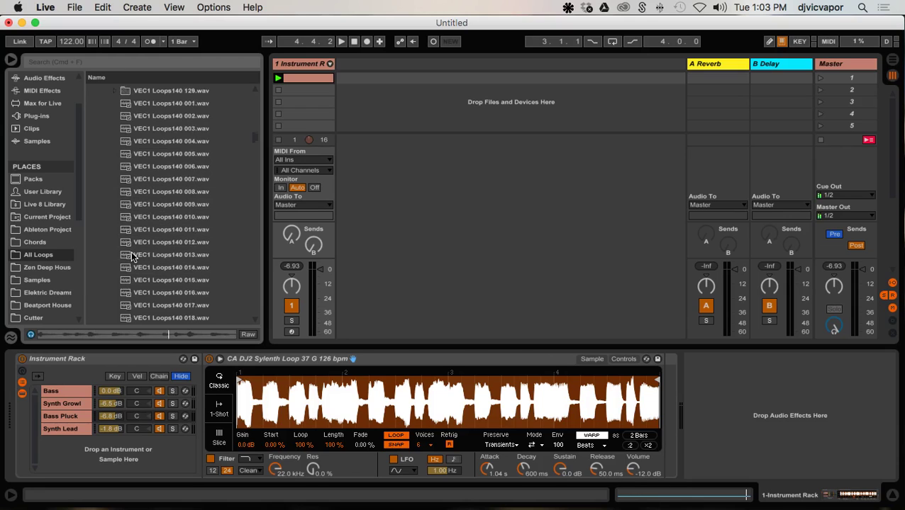
pyautogui.scroll(10, 131, 251)
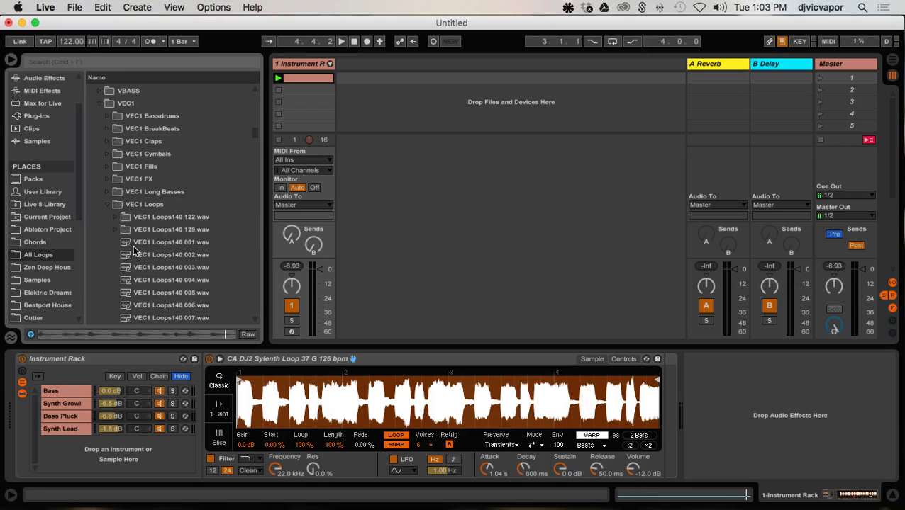
pyautogui.click(105, 206)
# Expand the SD - Drum Beats folder in the Zen Deep House place and preview the 003(a) Drum Beat 122bpm loop.
pyautogui.click(47, 268)
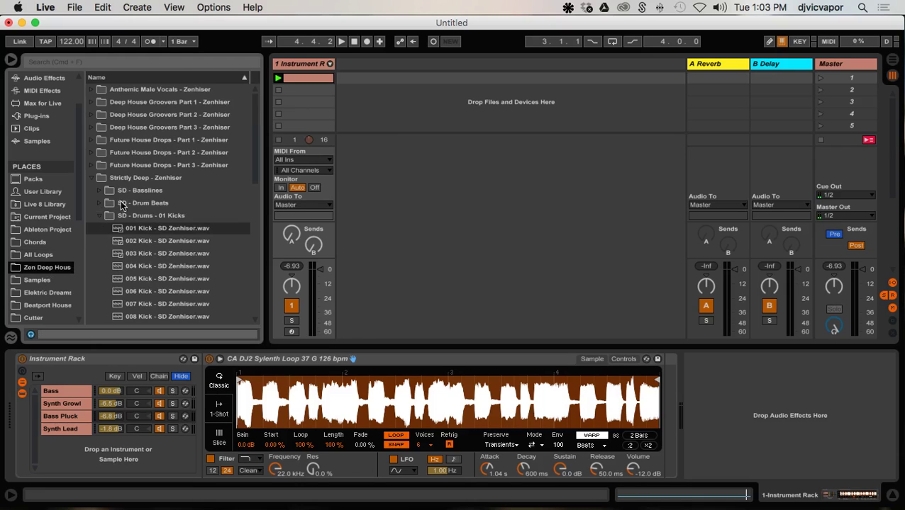
pyautogui.click(100, 204)
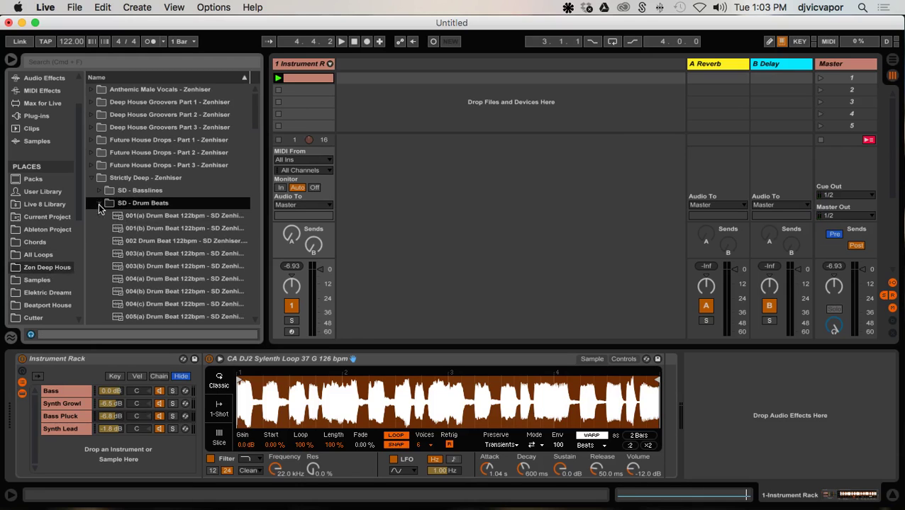
pyautogui.click(129, 251)
pyautogui.scroll(-8, 131, 249)
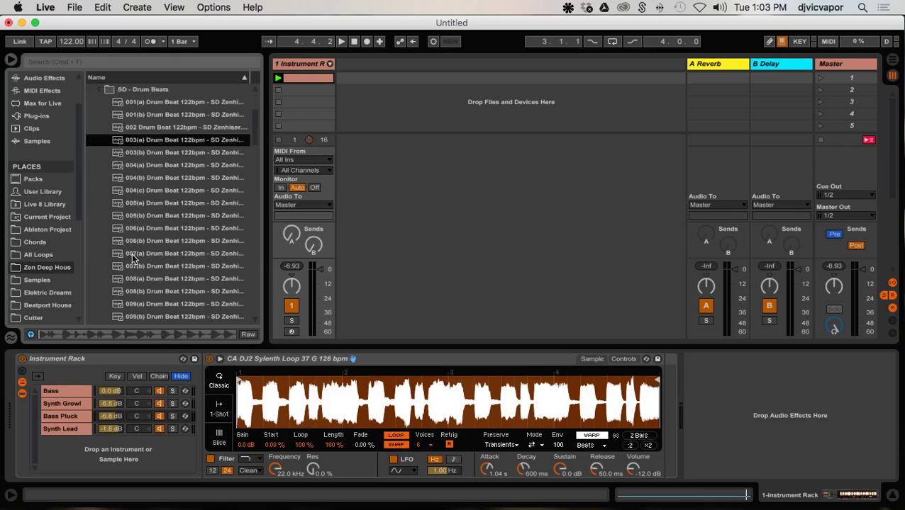
pyautogui.scroll(8, 137, 246)
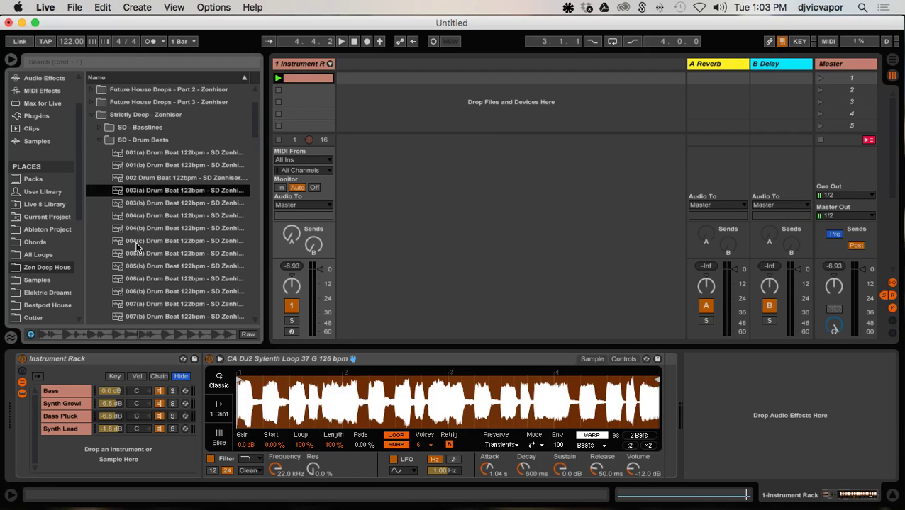
# Add the 003(a) Drum Beat loop to a new audio track, launch it and set the track volume to -6.4 dB.
pyautogui.moveTo(124, 192); pyautogui.dragTo(372, 78)
pyautogui.click(341, 78)
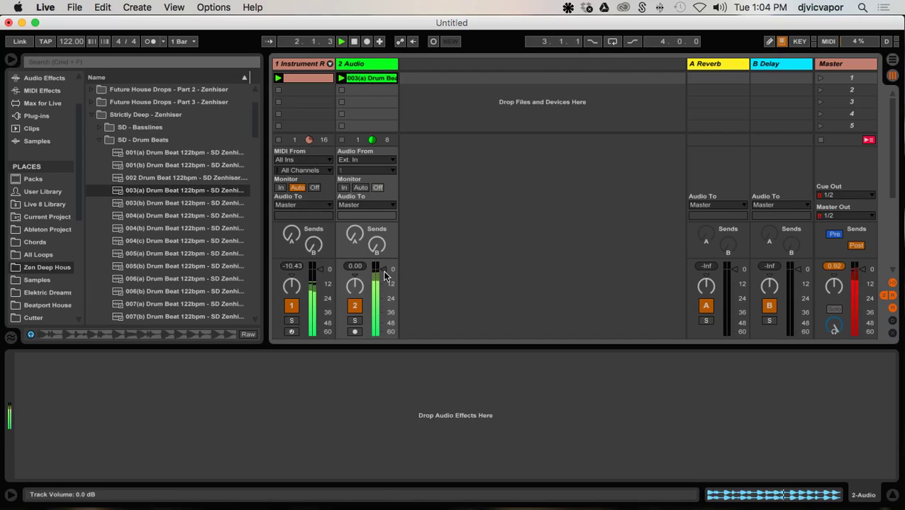
pyautogui.moveTo(384, 271); pyautogui.dragTo(383, 277)
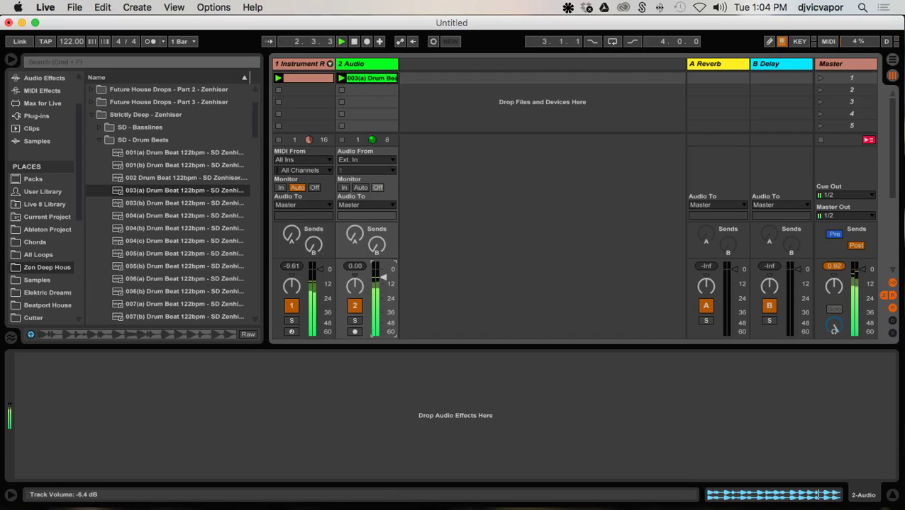
# Solo the Synth Growl chain in the Instrument Rack and play it with the drum loop.
pyautogui.click(312, 65)
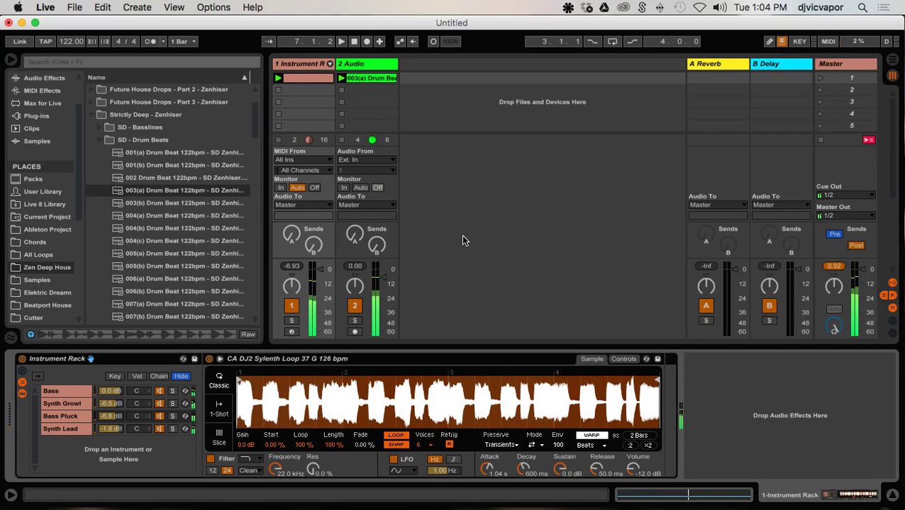
pyautogui.click(71, 390)
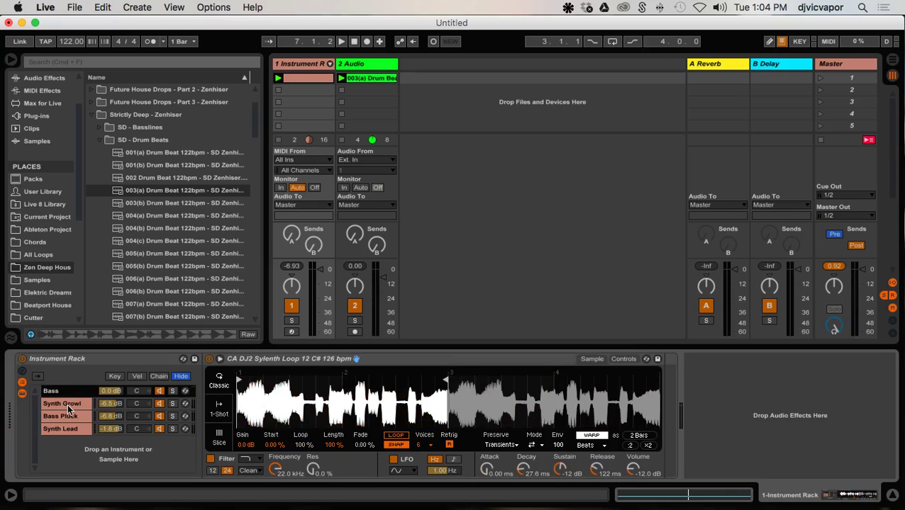
pyautogui.click(67, 404)
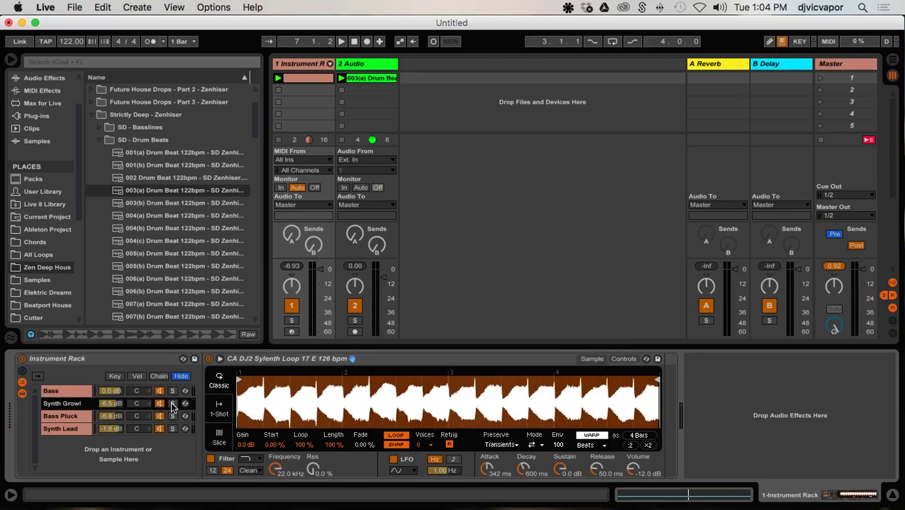
pyautogui.press('space')
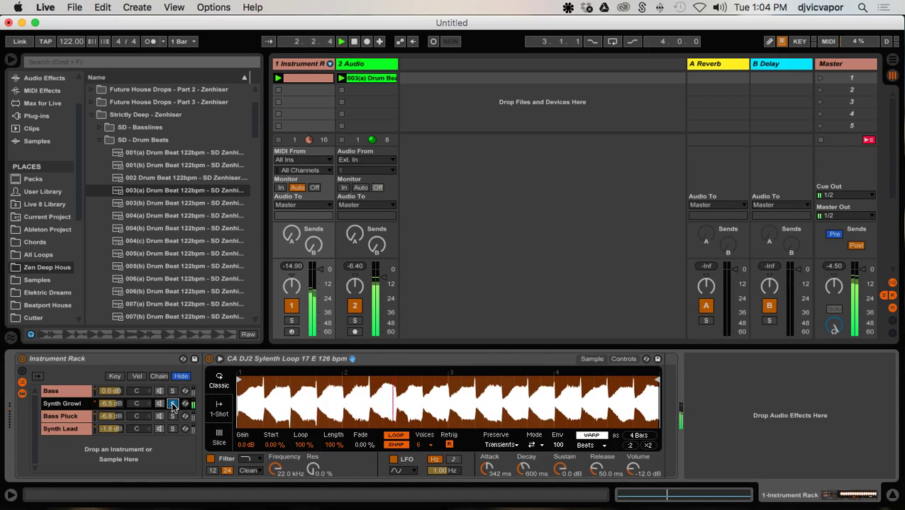
pyautogui.click(172, 403)
# Examine the Simplers of the Bass, Synth Growl, Bass Pluck and Synth Lead chains while the soloed chain plays.
pyautogui.click(72, 392)
pyautogui.click(72, 403)
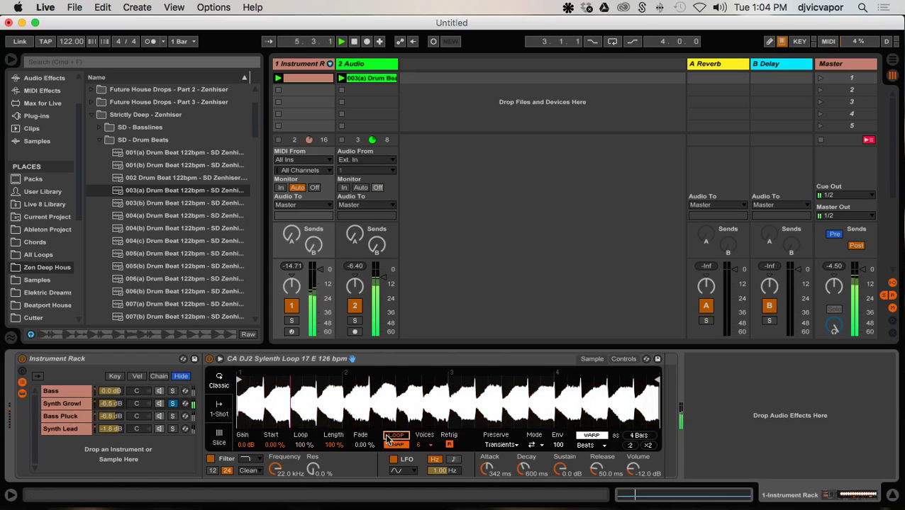
pyautogui.click(79, 416)
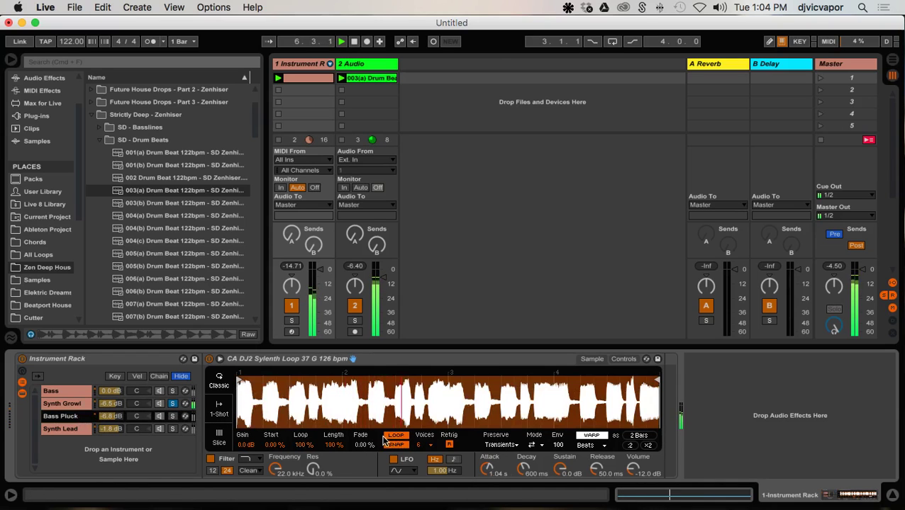
pyautogui.click(66, 466)
pyautogui.click(63, 429)
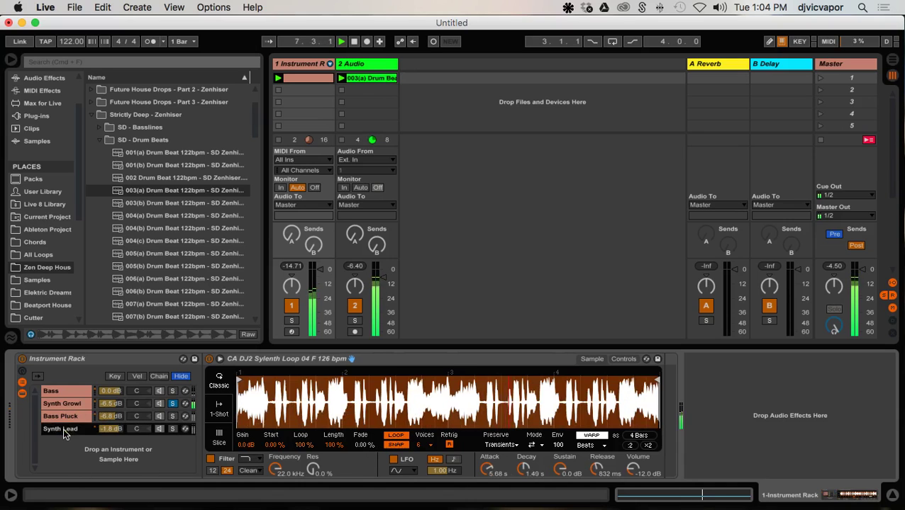
pyautogui.click(403, 439)
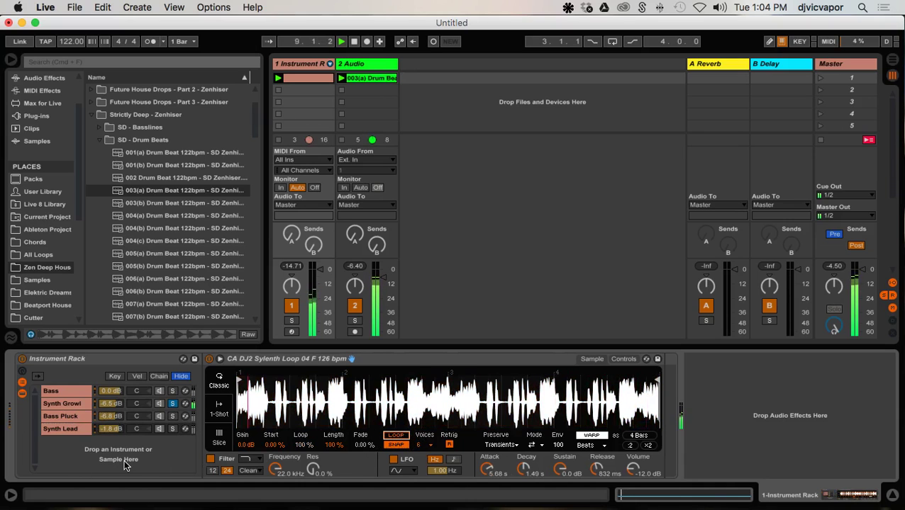
# Clear the Synth Growl solo and play all chains with the drum loop.
pyautogui.click(174, 405)
pyautogui.click(174, 406)
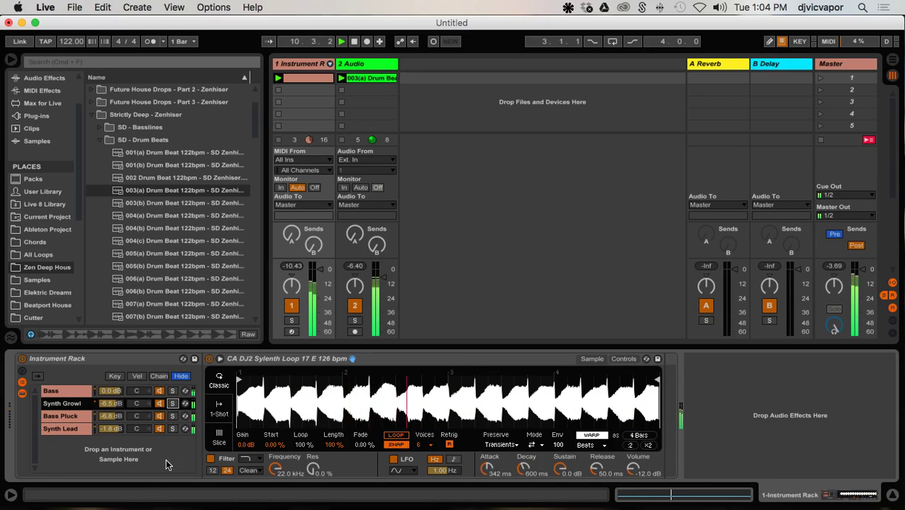
pyautogui.press('space')
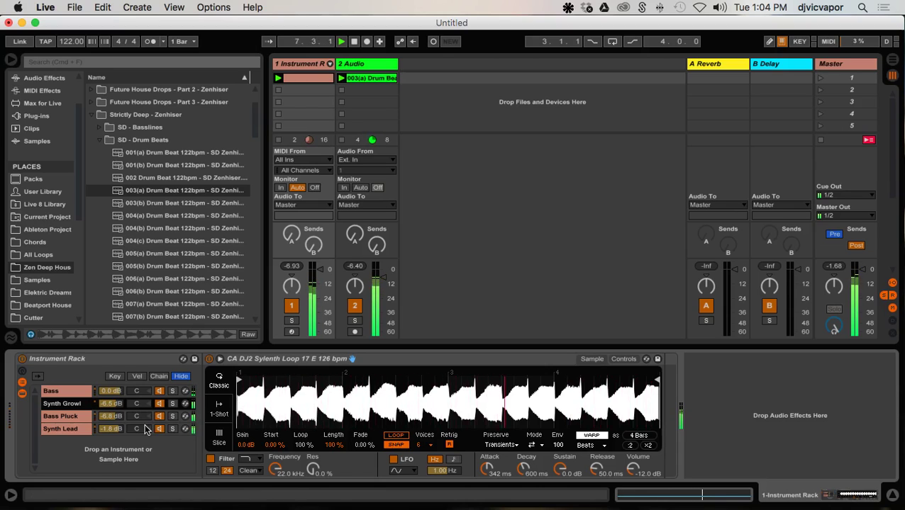
# Set the Synth Lead Simpler's decay to 225 ms, sustain to -14 dB, release to 245 ms and volume to -14.3 dB, and audition the mix.
pyautogui.click(106, 429)
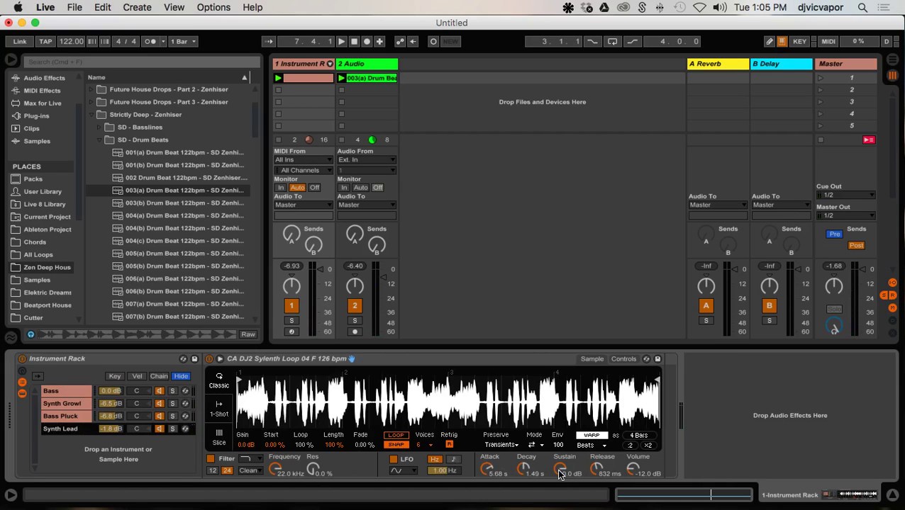
pyautogui.moveTo(560, 473); pyautogui.dragTo(560, 479)
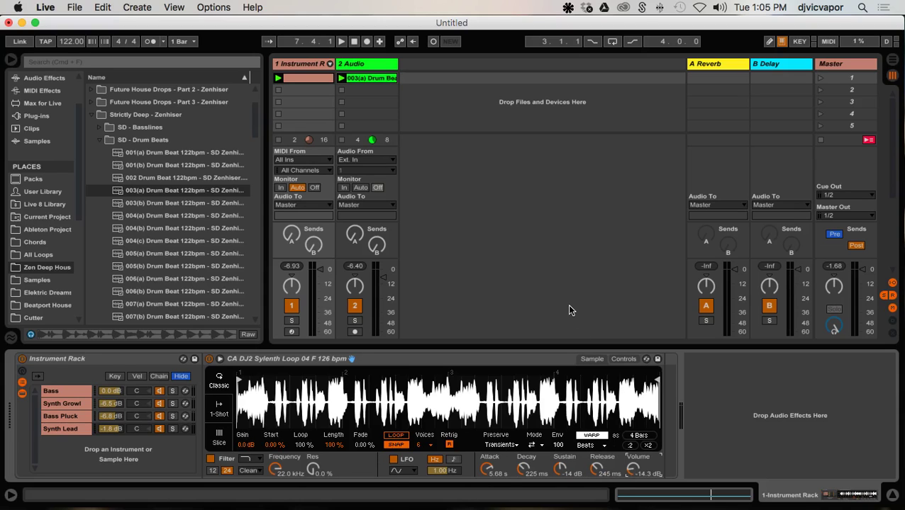
pyautogui.press('space')
pyautogui.press('space')
# Open the Instrument Rack track's MIDI clip and place the insert marker early in its second bar.
pyautogui.doubleClick(309, 81)
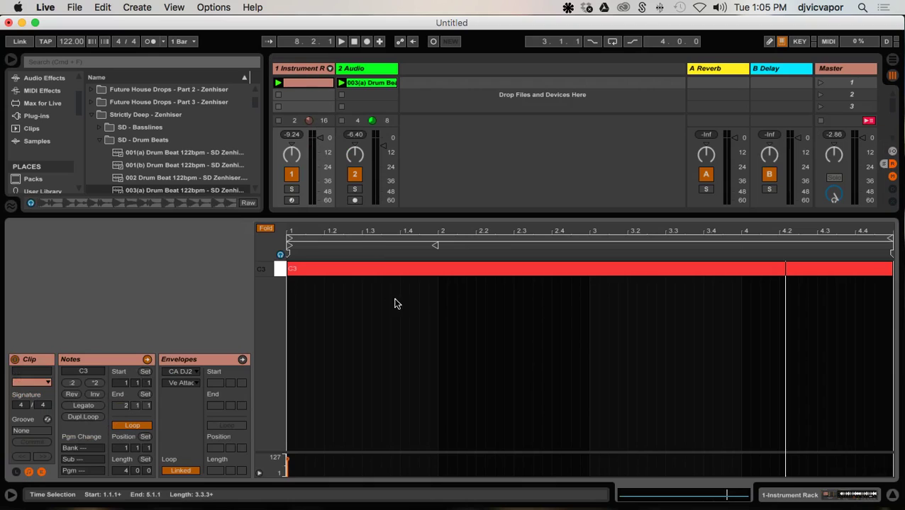
pyautogui.click(457, 303)
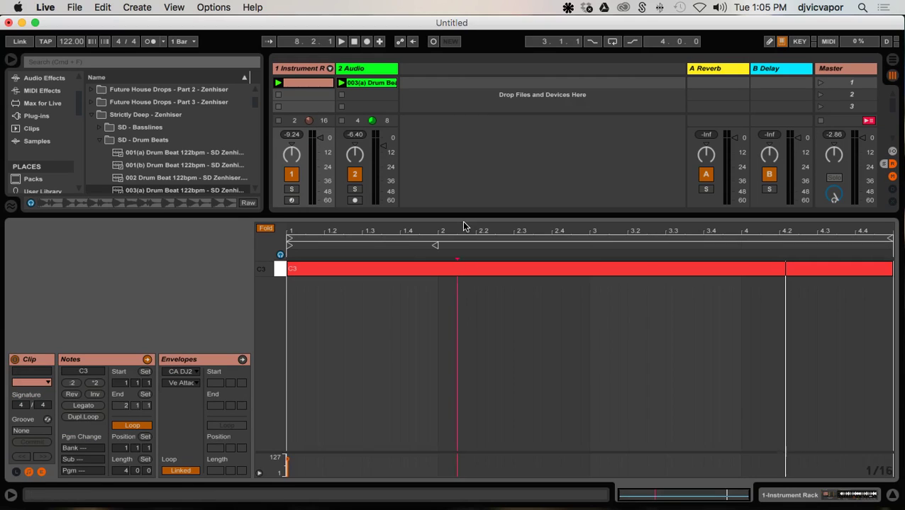
# Enlarge the mixer area, show the Instrument Rack track's devices and play the soloed Synth Lead chain.
pyautogui.moveTo(462, 215); pyautogui.dragTo(448, 330)
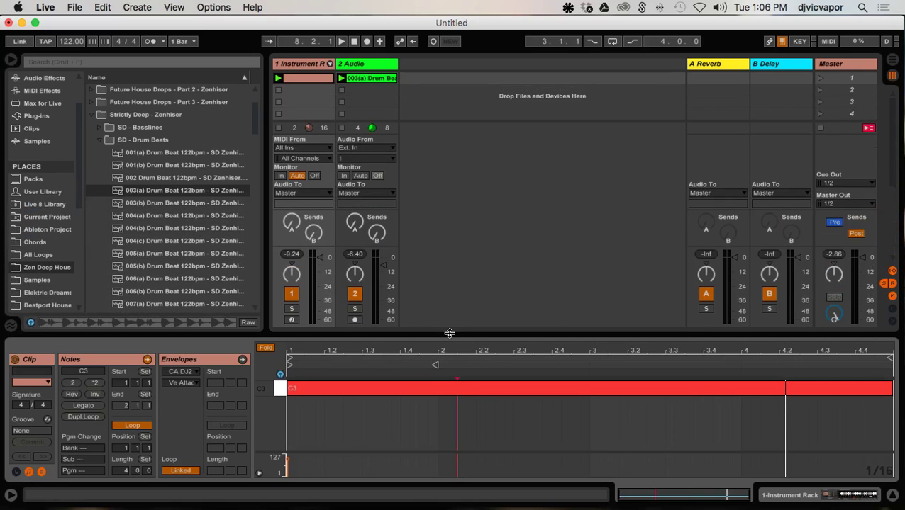
pyautogui.click(290, 64)
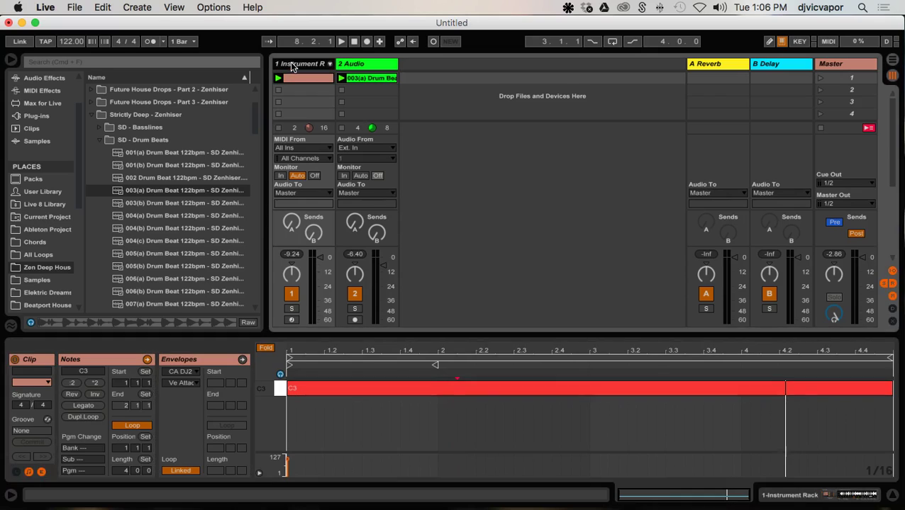
pyautogui.click(290, 62)
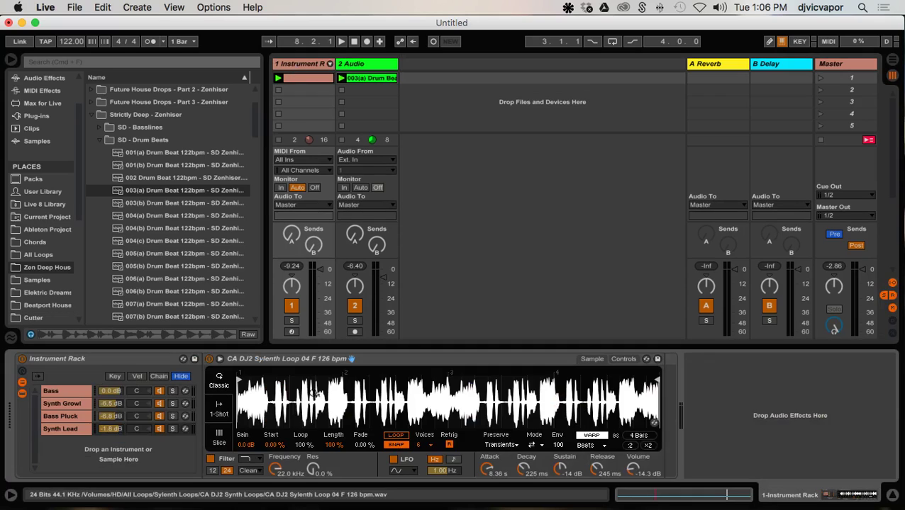
pyautogui.click(69, 428)
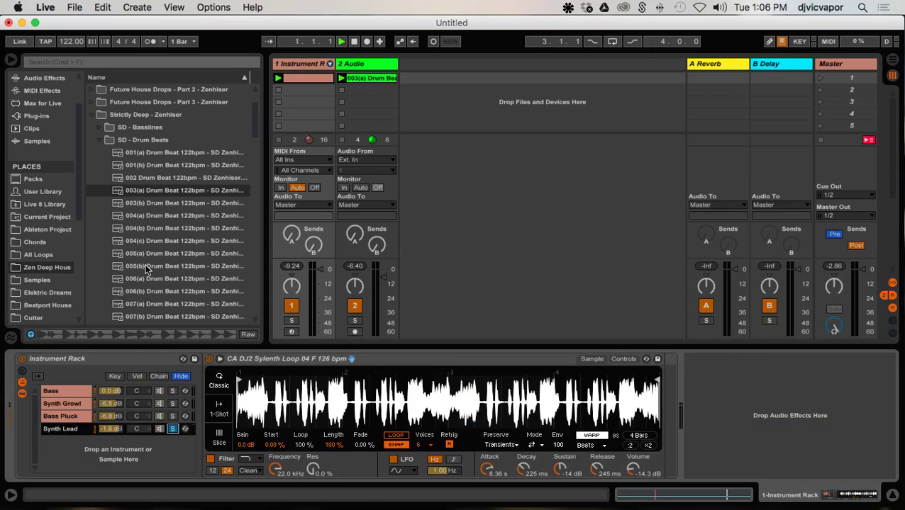
# Add a Ping Pong Delay to the Synth Lead chain with 44% feedback and 50% dry/wet.
pyautogui.click(43, 79)
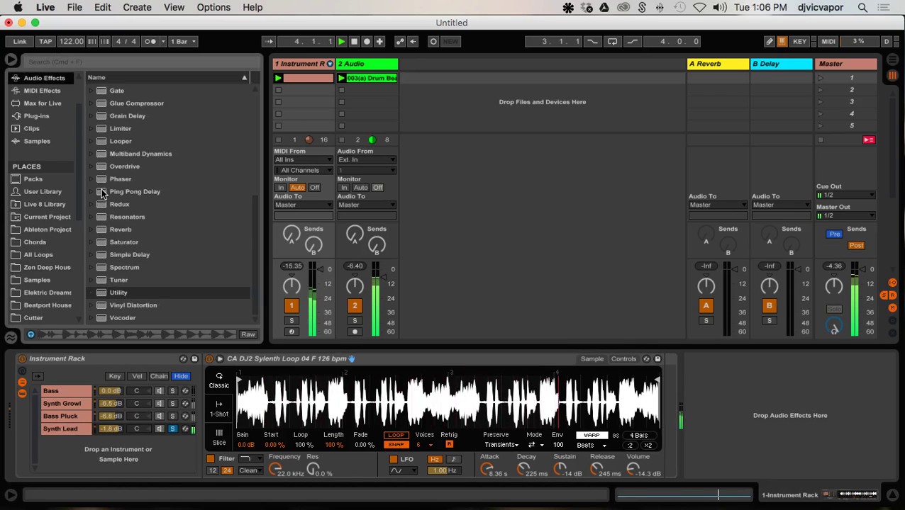
pyautogui.moveTo(103, 193); pyautogui.dragTo(671, 407)
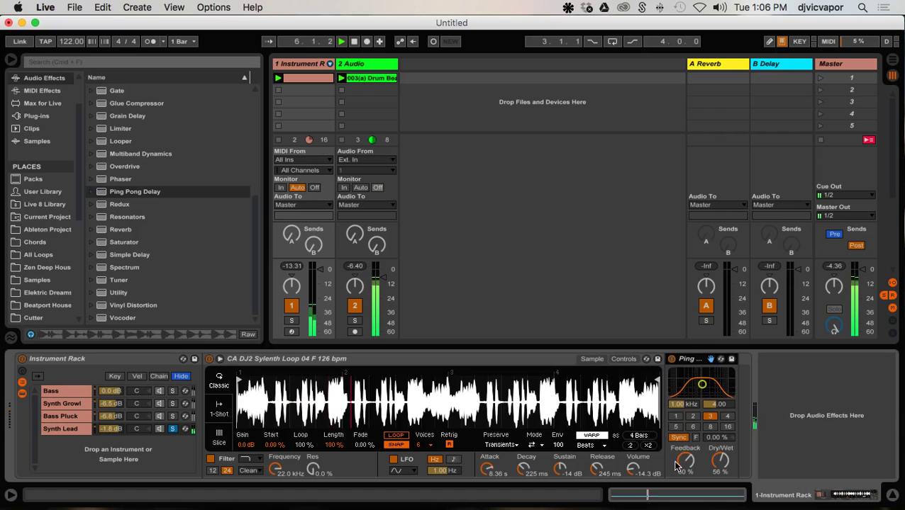
pyautogui.moveTo(676, 466); pyautogui.dragTo(687, 462)
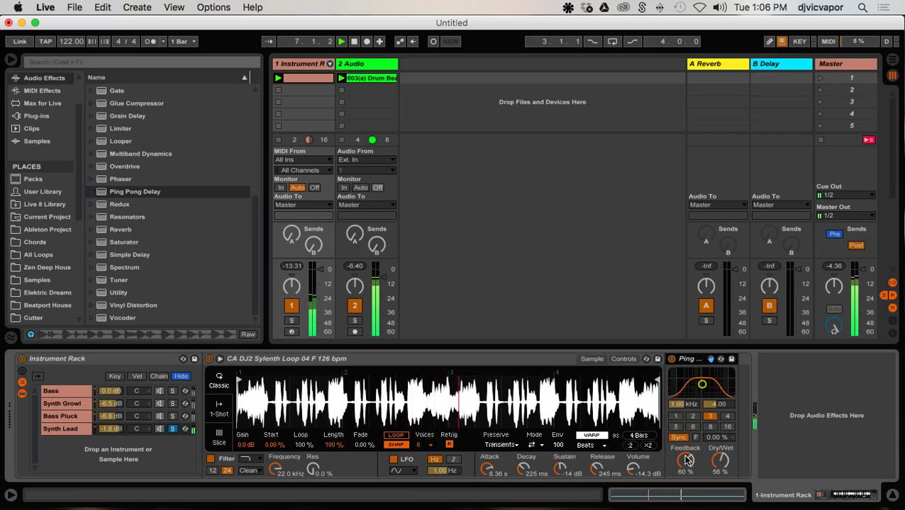
pyautogui.moveTo(720, 461)
pyautogui.mouseDown()
pyautogui.moveTo(685, 474)
pyautogui.moveTo(719, 459)
pyautogui.mouseUp()
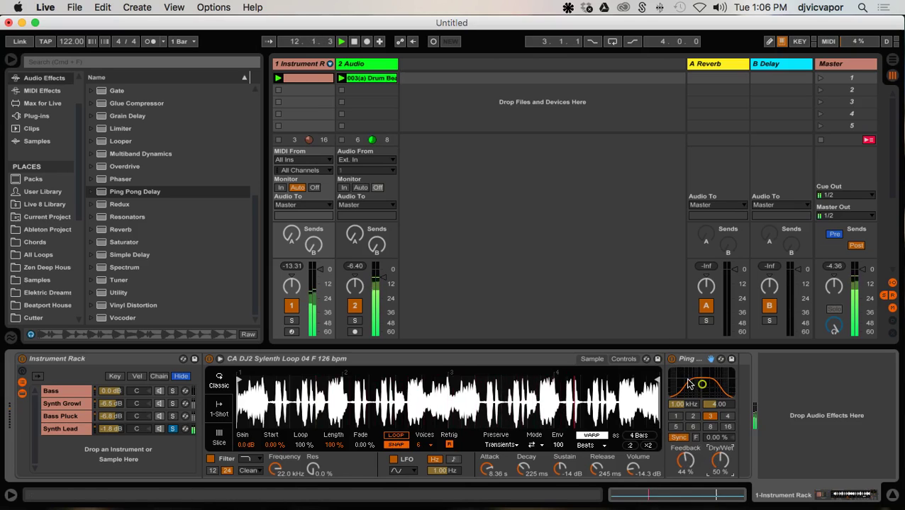
# Stop the drum loop and set the Ping Pong Delay's filter to 4.13 kHz with width 4.11, feedback to 41% and dry/wet to 58%.
pyautogui.moveTo(702, 384); pyautogui.dragTo(714, 386)
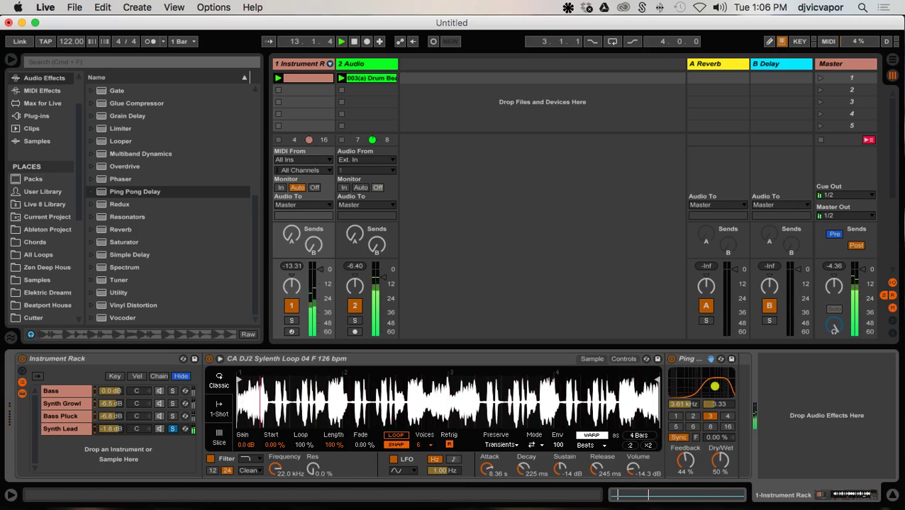
pyautogui.click(341, 102)
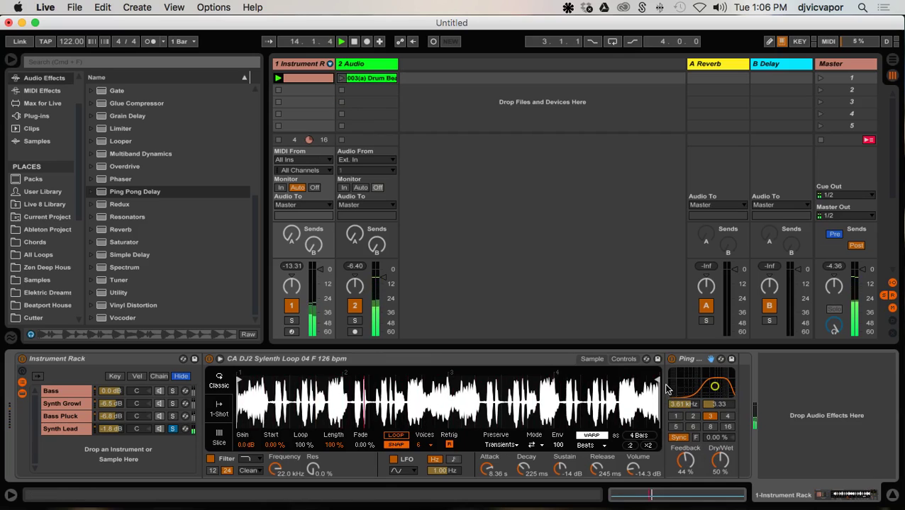
pyautogui.moveTo(707, 392); pyautogui.dragTo(716, 385)
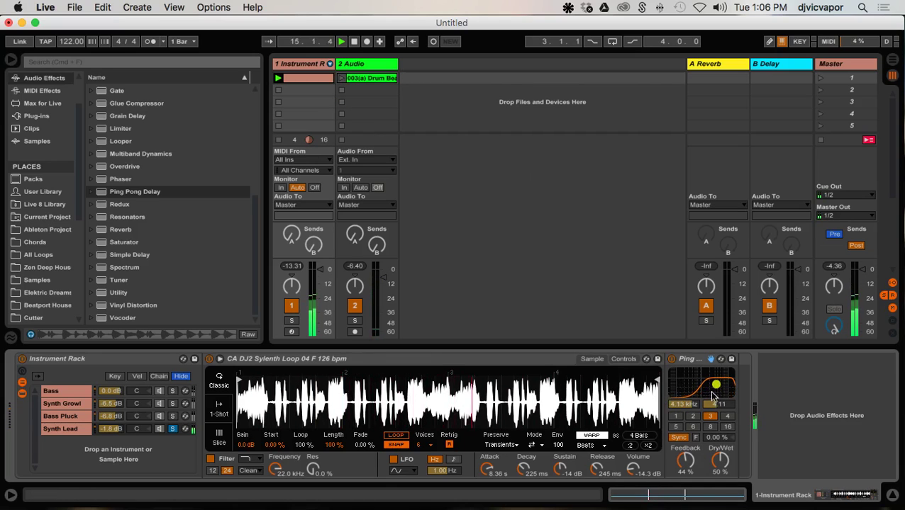
pyautogui.moveTo(702, 454); pyautogui.dragTo(685, 466)
pyautogui.click(665, 287)
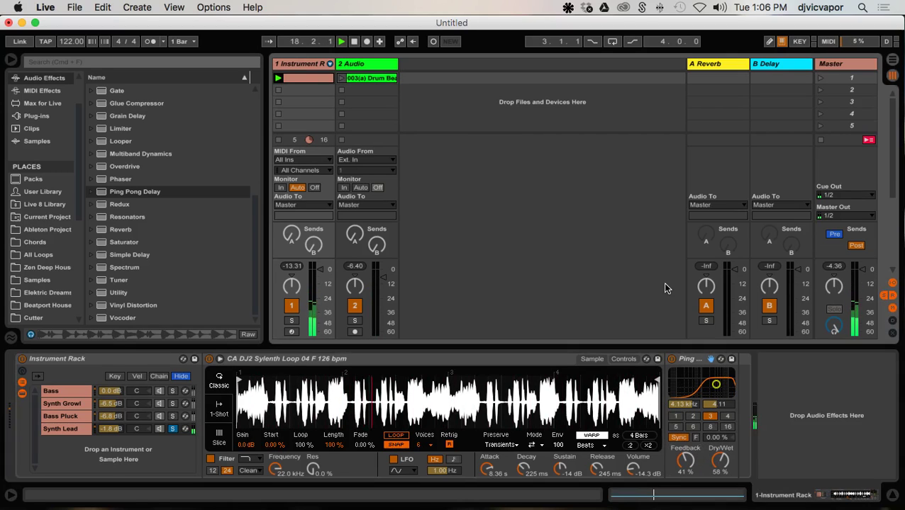
# Solo the Bass Pluck chain and add a Saturator to it with 6.29 dB drive and Soft Clip on.
pyautogui.click(173, 430)
pyautogui.click(172, 417)
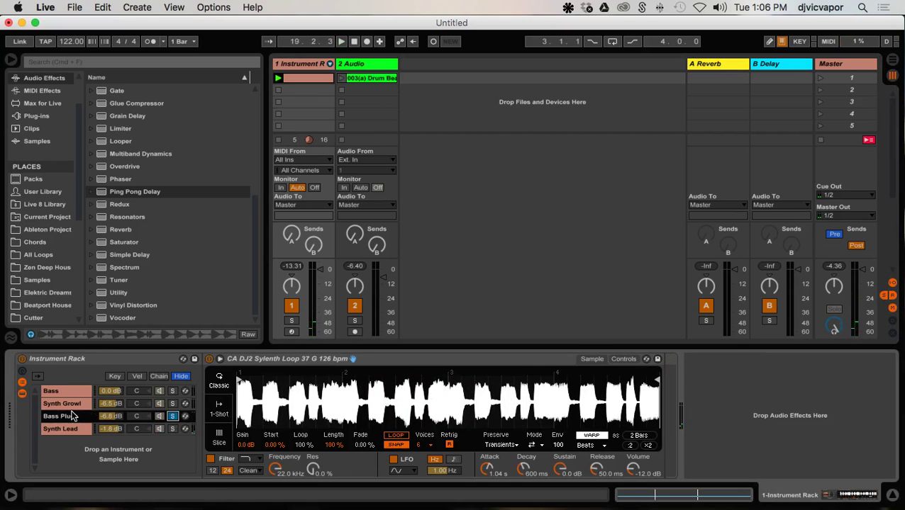
pyautogui.press('space')
pyautogui.moveTo(101, 241)
pyautogui.mouseDown()
pyautogui.moveTo(663, 407)
pyautogui.moveTo(675, 367)
pyautogui.mouseUp()
pyautogui.press('space')
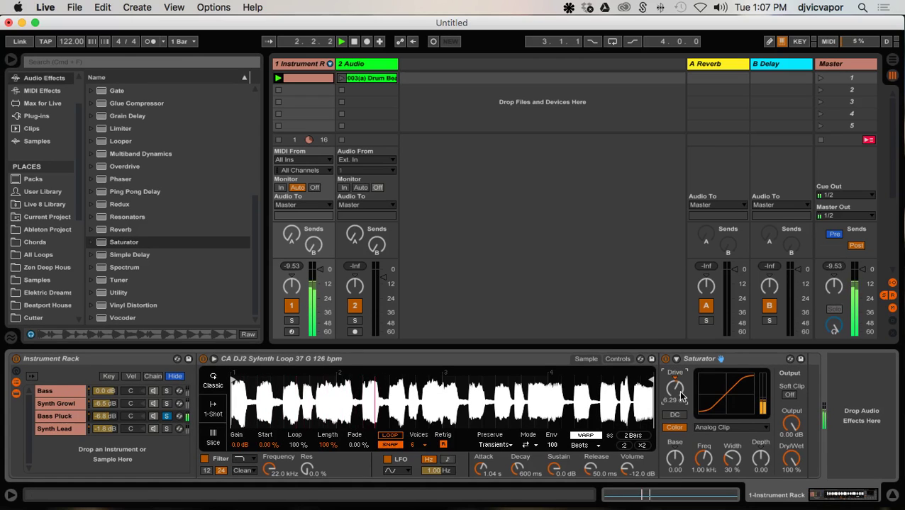
pyautogui.click(790, 395)
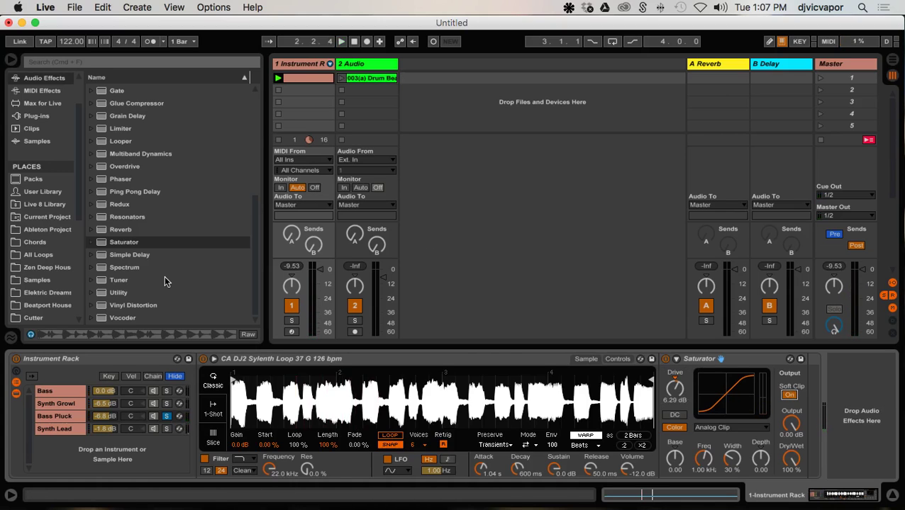
# Add a Compressor after the Bass Pluck chain's Saturator and set it to RMS mode.
pyautogui.scroll(5, 99, 146)
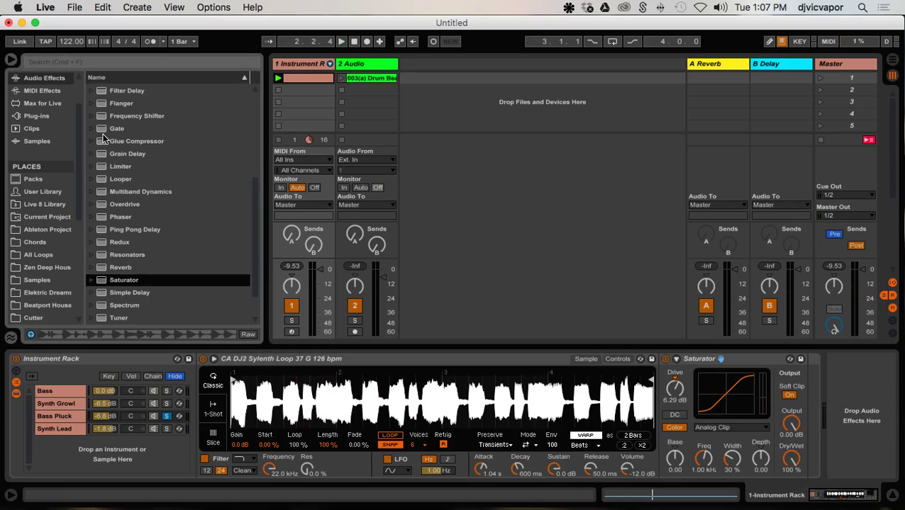
pyautogui.scroll(1, 103, 139)
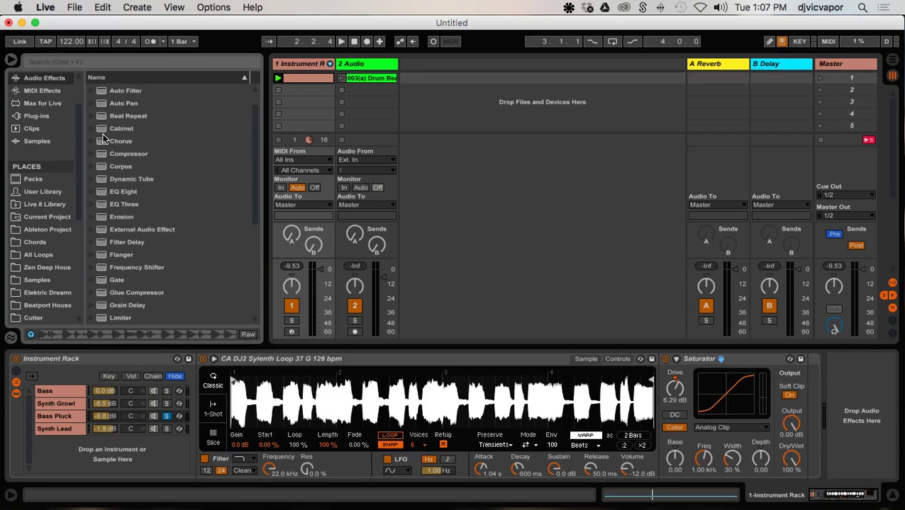
pyautogui.click(101, 166)
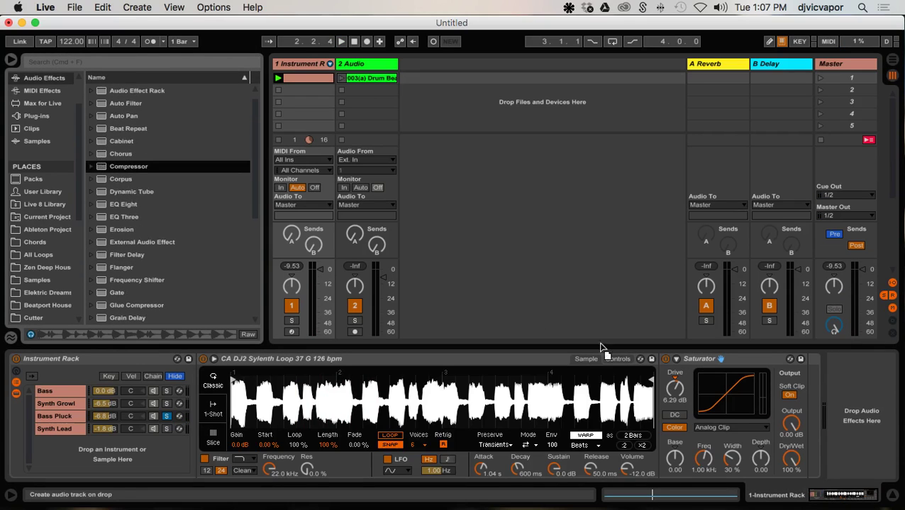
pyautogui.moveTo(803, 410); pyautogui.dragTo(758, 313)
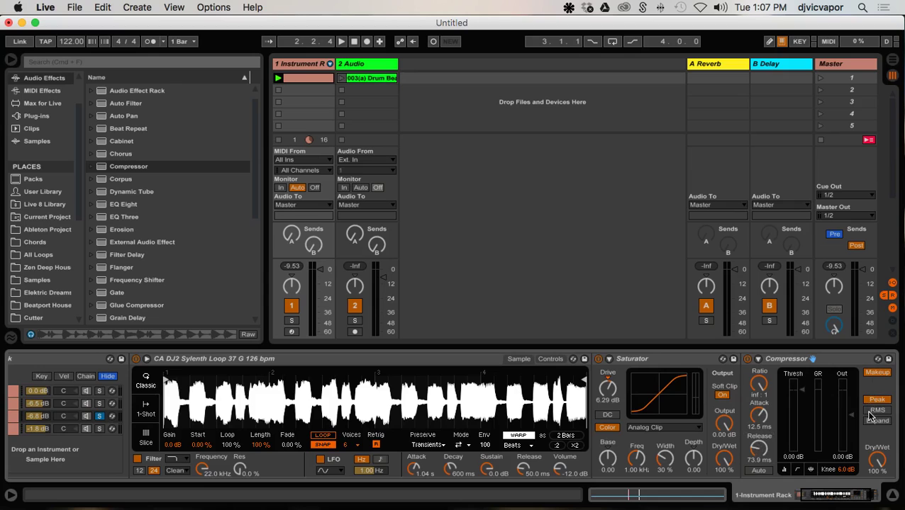
pyautogui.click(872, 411)
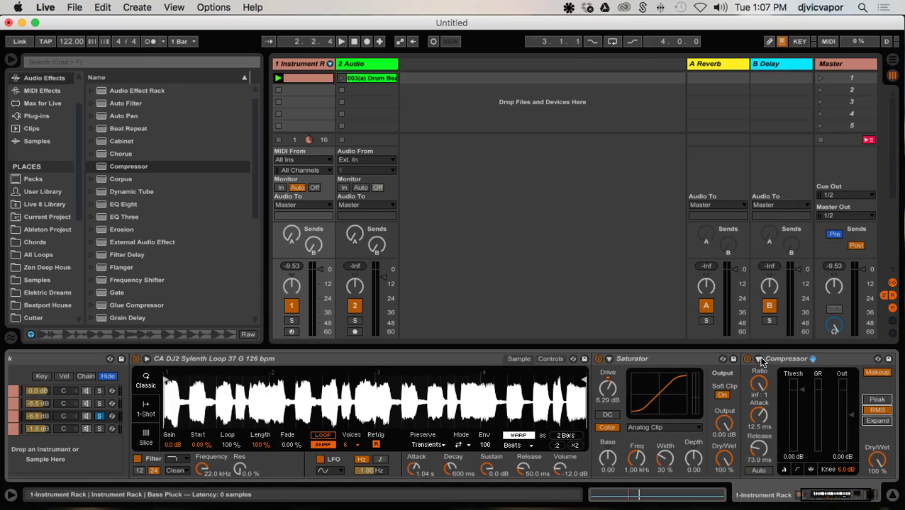
# Enable the Compressor's sidechain with 2-Audio as its source.
pyautogui.click(758, 359)
pyautogui.click(760, 391)
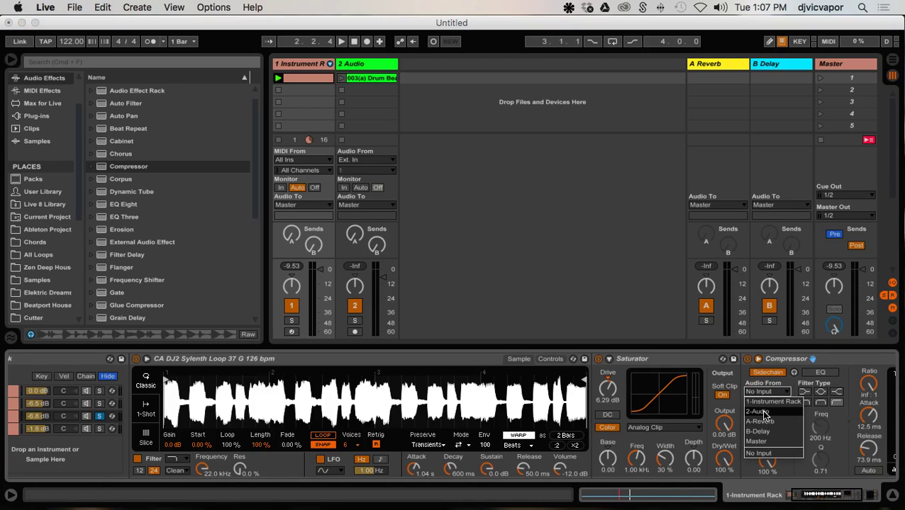
pyautogui.click(759, 412)
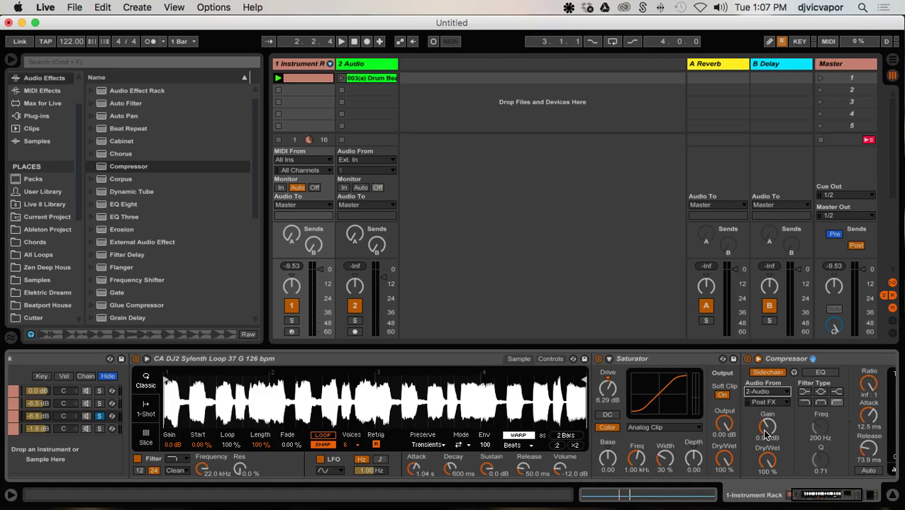
# Play the Bass Pluck chain with the drum loop and set the Compressor's threshold to -17.5 dB.
pyautogui.press('space')
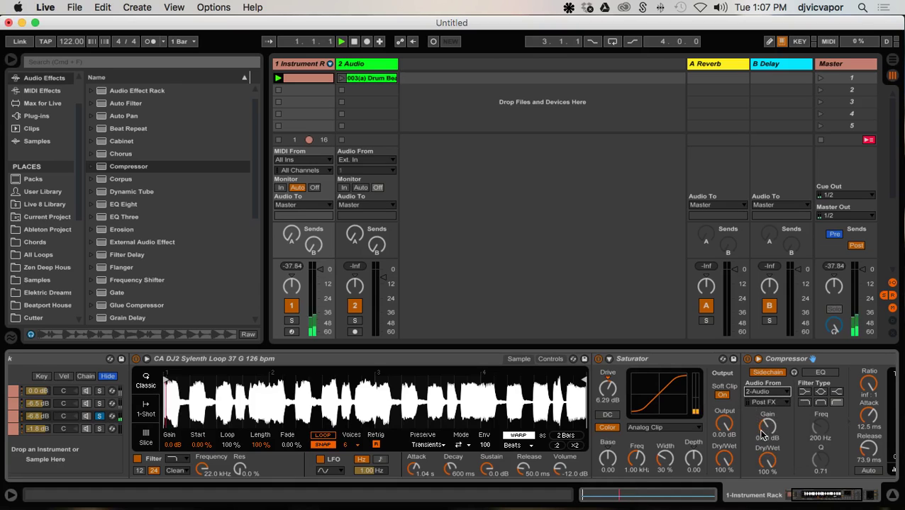
pyautogui.click(860, 495)
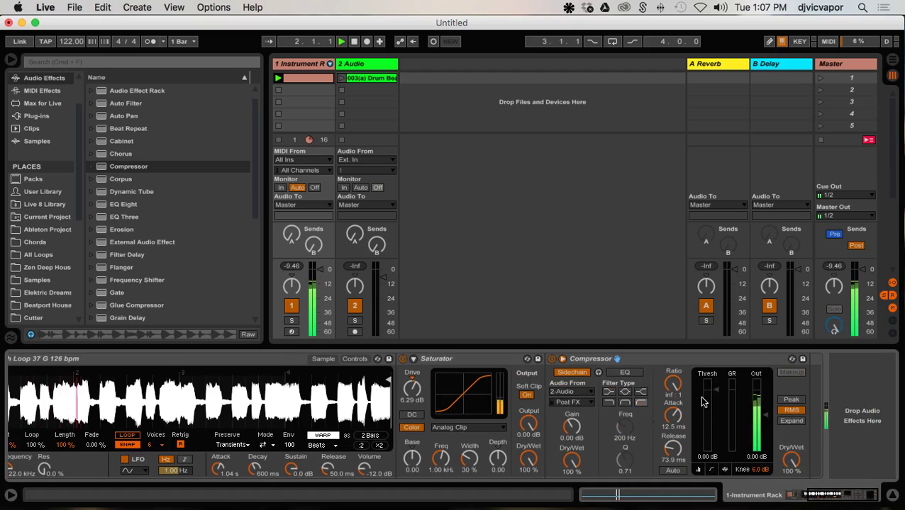
pyautogui.moveTo(716, 390); pyautogui.dragTo(716, 440)
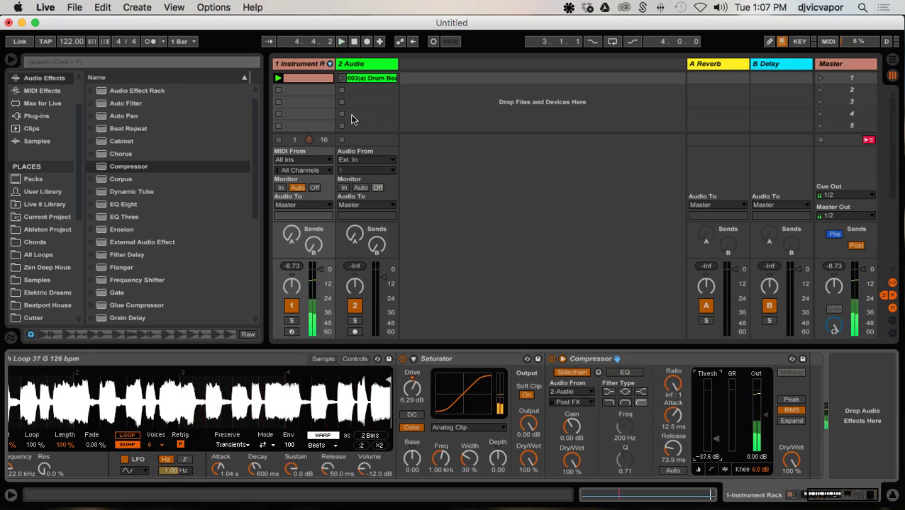
pyautogui.click(343, 80)
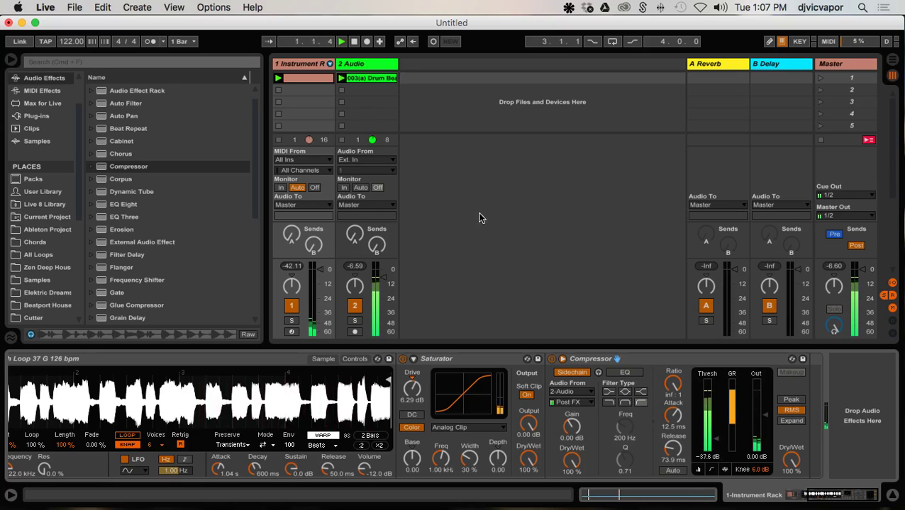
pyautogui.moveTo(715, 443); pyautogui.dragTo(711, 424)
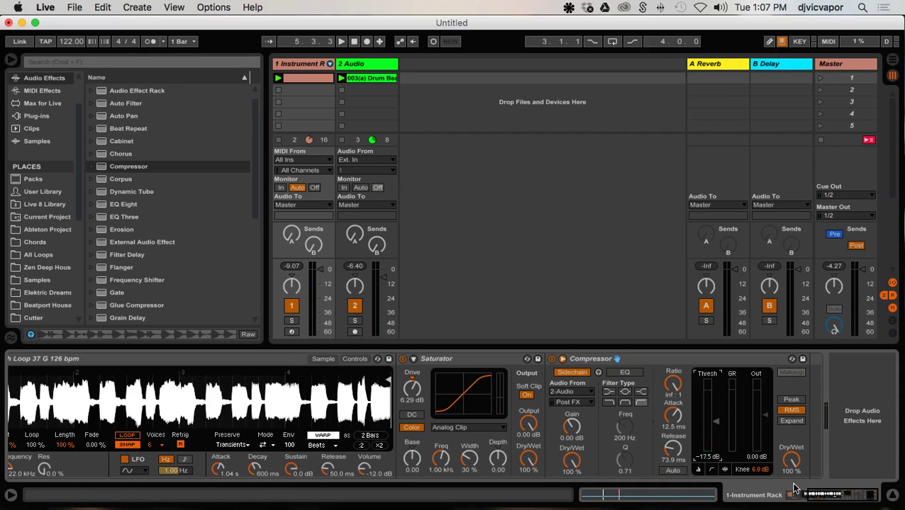
# Solo the Synth Growl chain, audition it and stop the drum loop clip.
pyautogui.moveTo(813, 495); pyautogui.dragTo(785, 499)
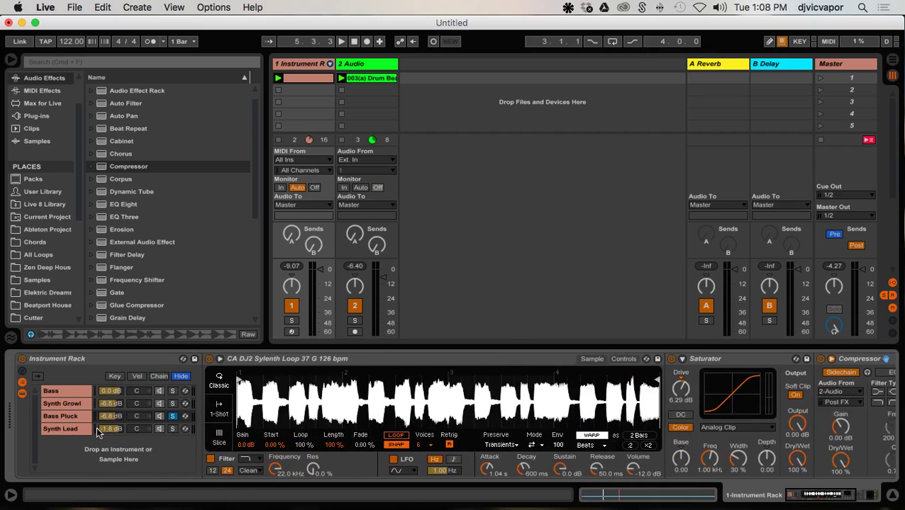
pyautogui.click(171, 403)
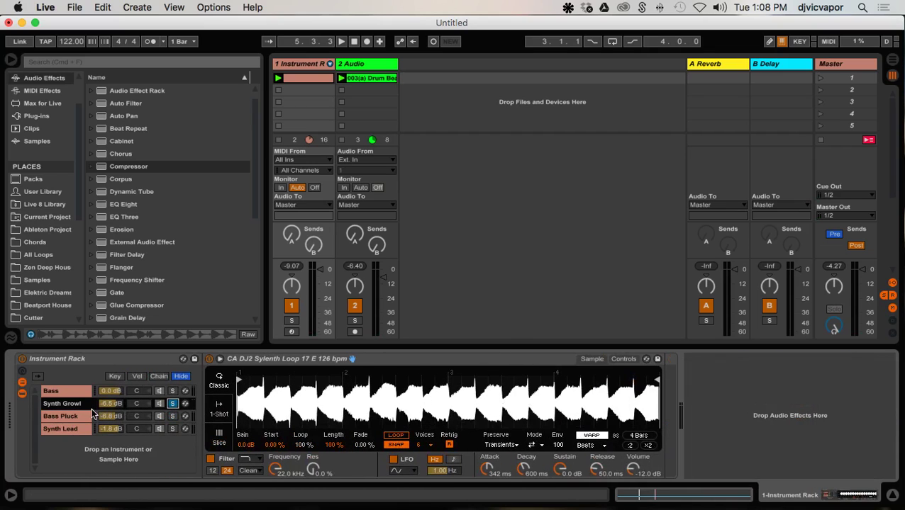
pyautogui.press('space')
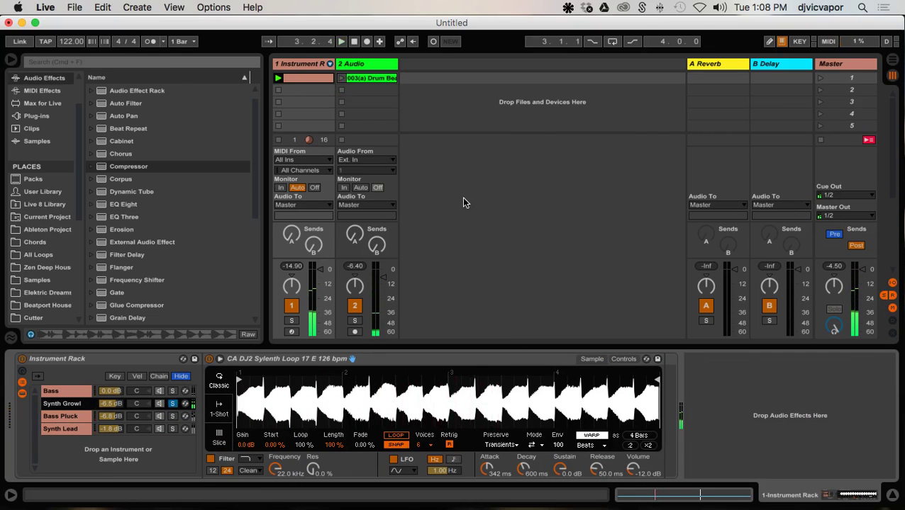
# Add a Reverb to the Synth Growl chain and set its dry/wet to 75% during playback.
pyautogui.scroll(-2, 124, 206)
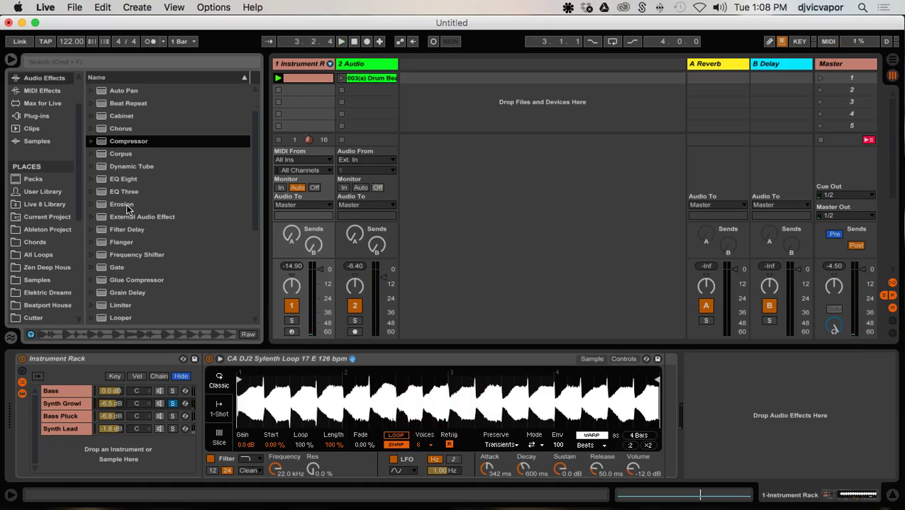
pyautogui.scroll(-7, 127, 209)
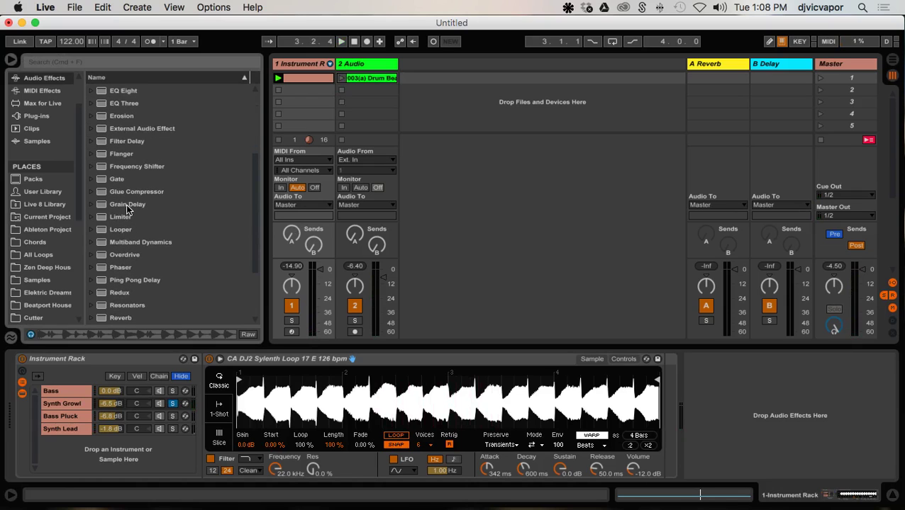
pyautogui.scroll(-3, 127, 209)
pyautogui.moveTo(101, 283); pyautogui.dragTo(665, 383)
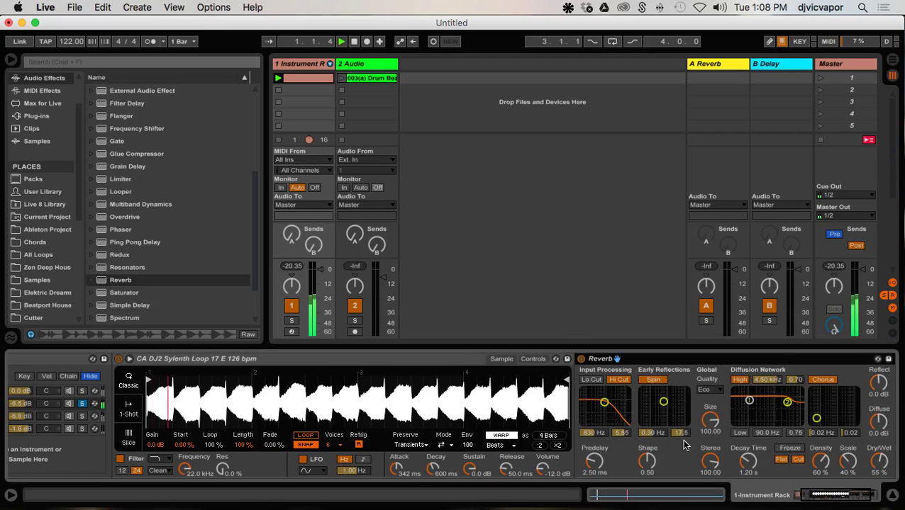
pyautogui.click(826, 496)
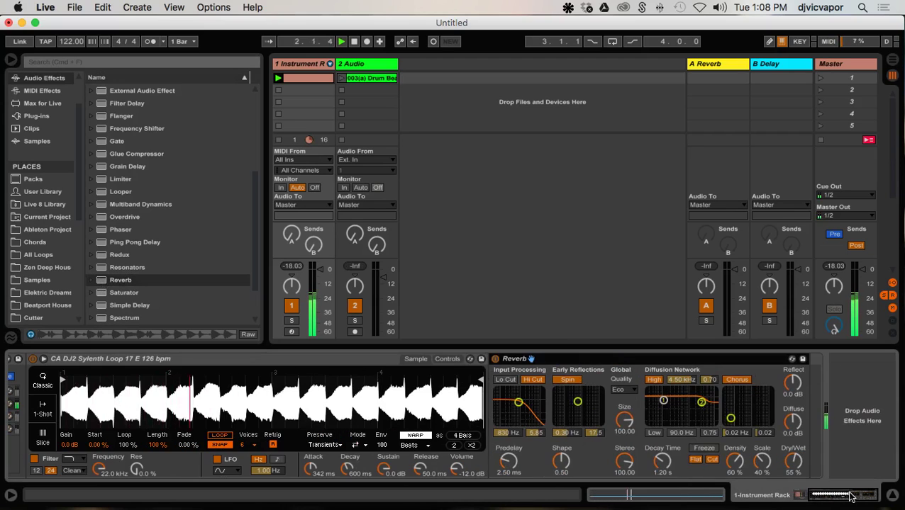
pyautogui.moveTo(793, 462); pyautogui.dragTo(792, 418)
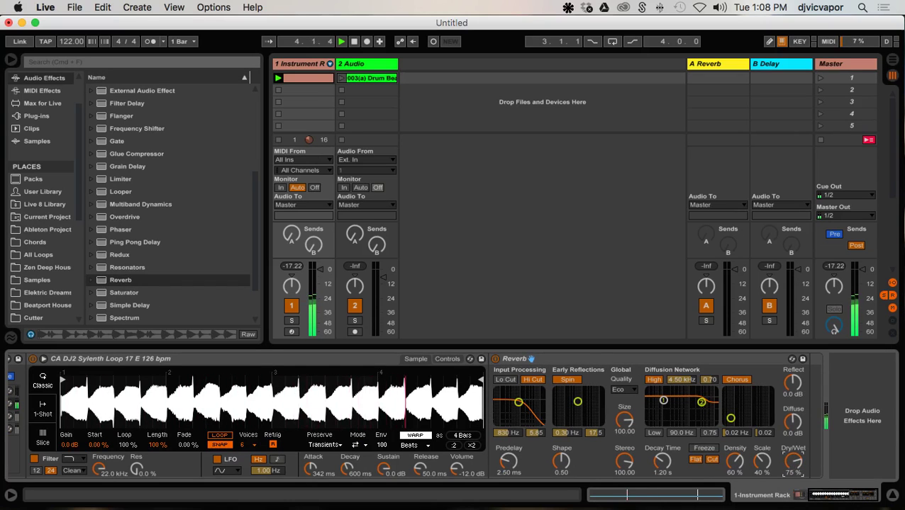
# Set the Reverb's stereo amount to 70.48, its quality to High and its size to 114.91.
pyautogui.moveTo(624, 461); pyautogui.dragTo(624, 487)
pyautogui.moveTo(624, 420); pyautogui.dragTo(627, 402)
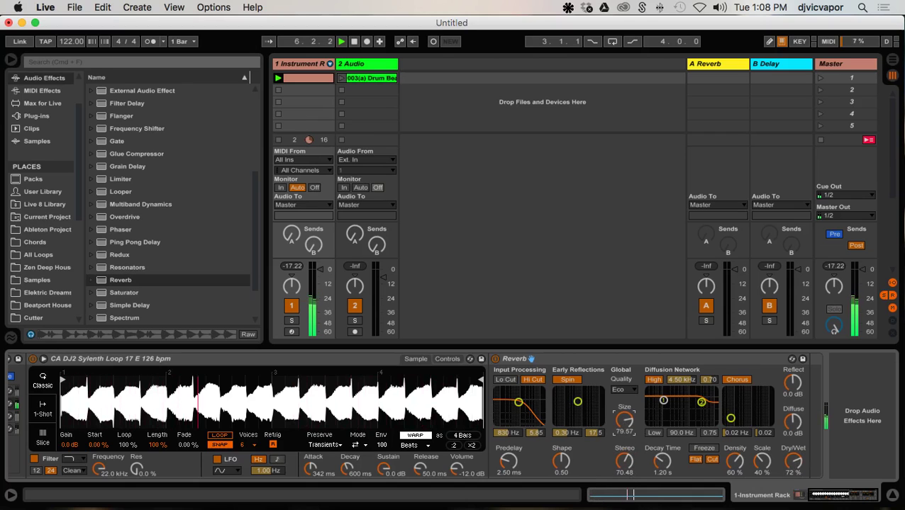
pyautogui.click(623, 390)
pyautogui.click(624, 412)
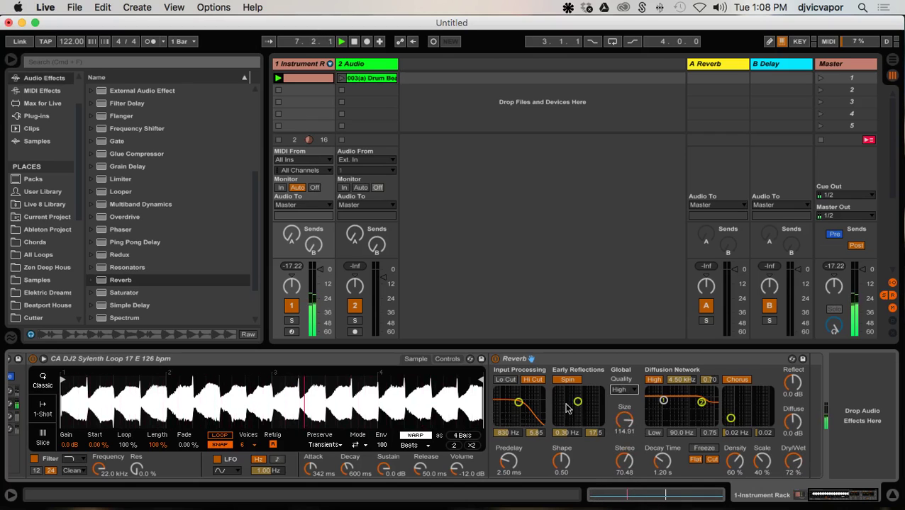
# Compare the Reverb's Chorus off and on, disable Spin, set dry/wet to 79% and unsolo the Synth Growl chain.
pyautogui.click(734, 381)
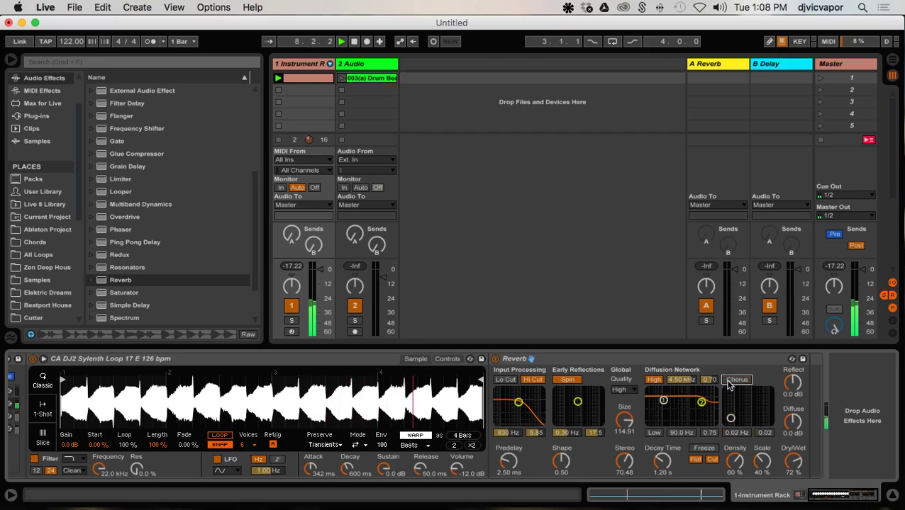
pyautogui.click(734, 380)
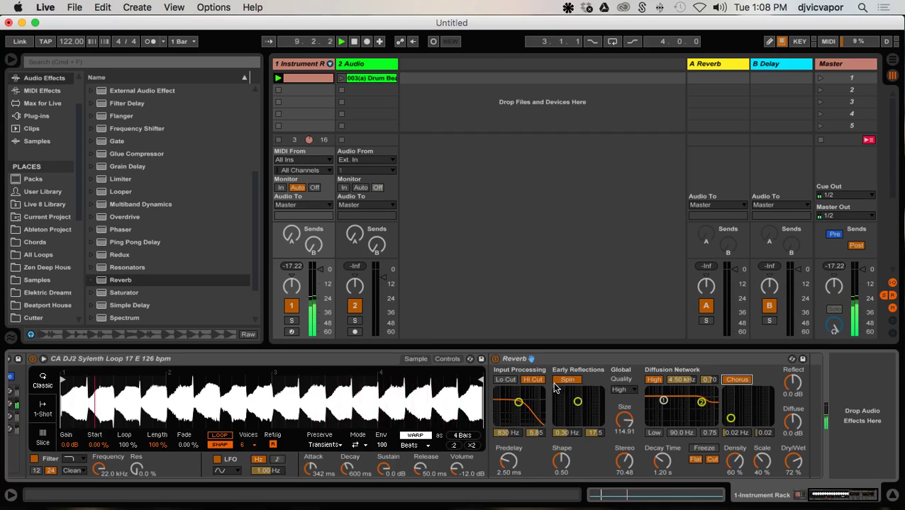
pyautogui.click(567, 382)
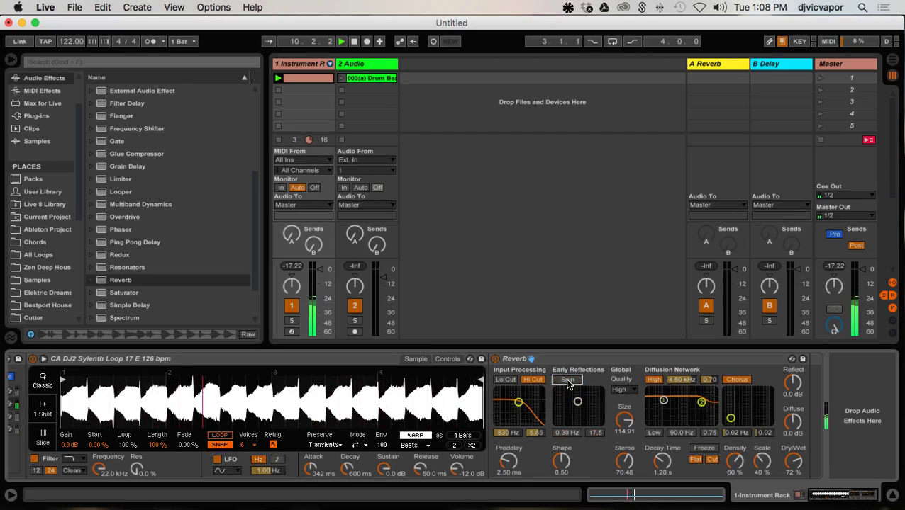
pyautogui.moveTo(814, 467); pyautogui.dragTo(814, 447)
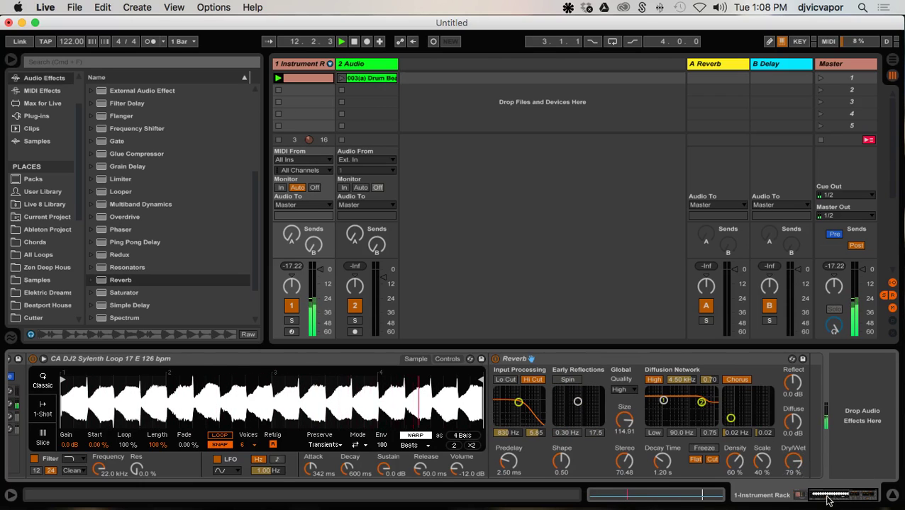
pyautogui.click(829, 495)
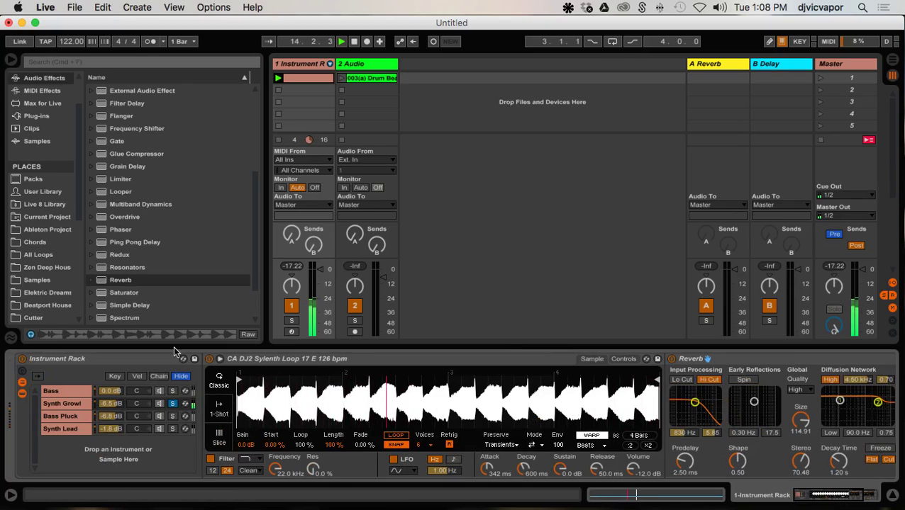
pyautogui.click(173, 403)
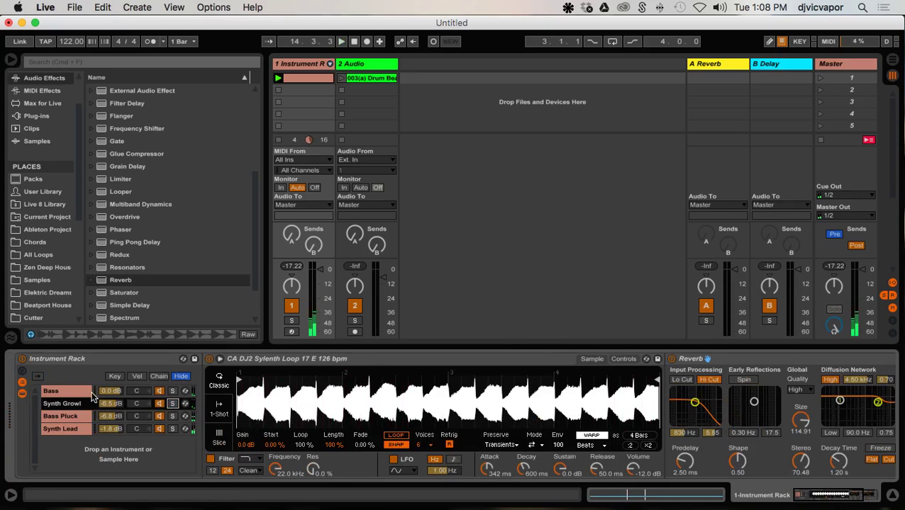
# Solo the Bass chain and try a Flanger on it, auditioning it alone and with the whole rack.
pyautogui.click(172, 391)
pyautogui.press('space')
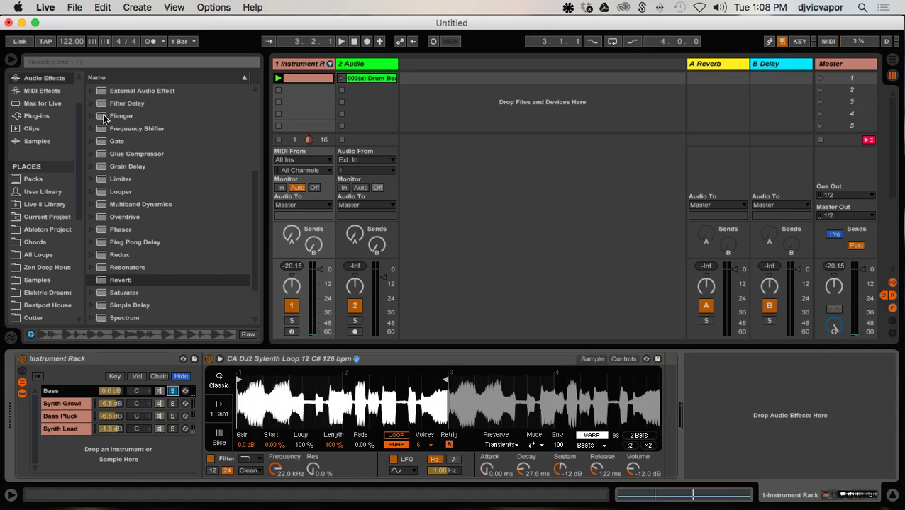
pyautogui.moveTo(104, 120); pyautogui.dragTo(672, 390)
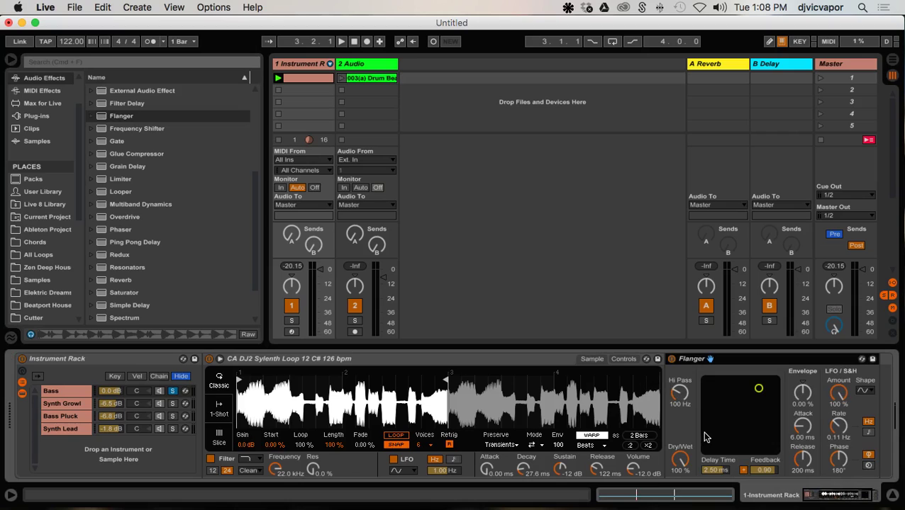
pyautogui.press('space')
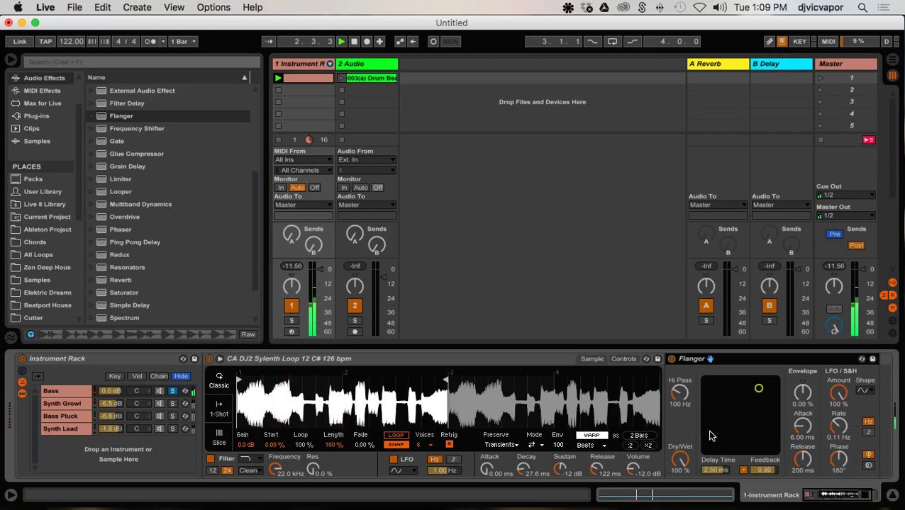
pyautogui.click(172, 392)
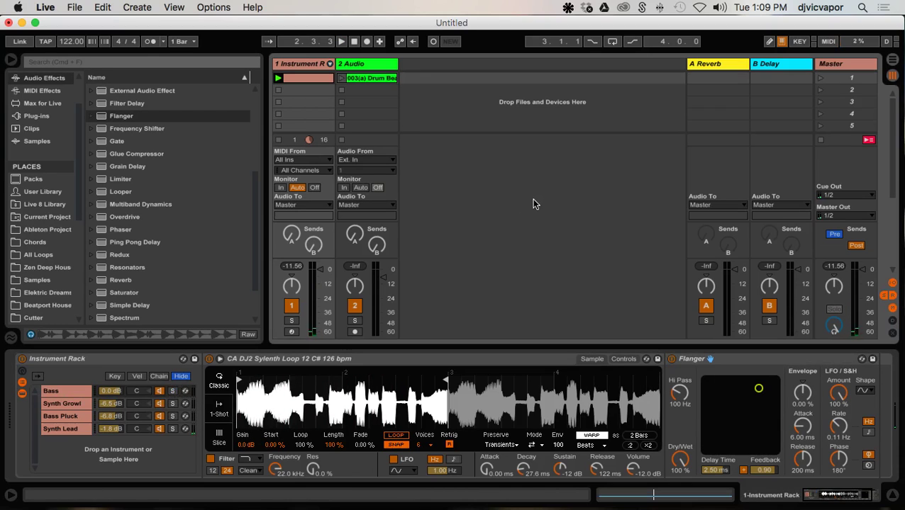
pyautogui.press('space')
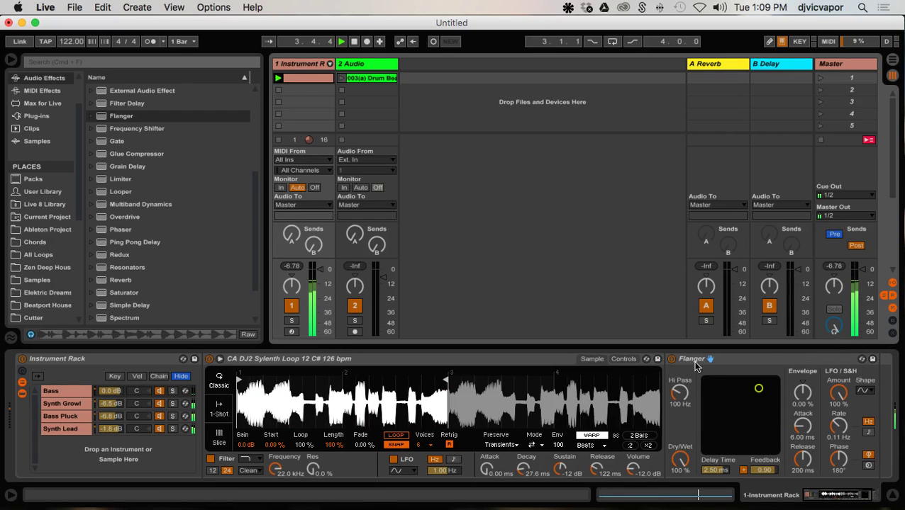
# Delete the Flanger from the Bass chain and set the chain's volume to -1.5 dB.
pyautogui.moveTo(114, 396); pyautogui.dragTo(113, 401)
pyautogui.click(748, 358)
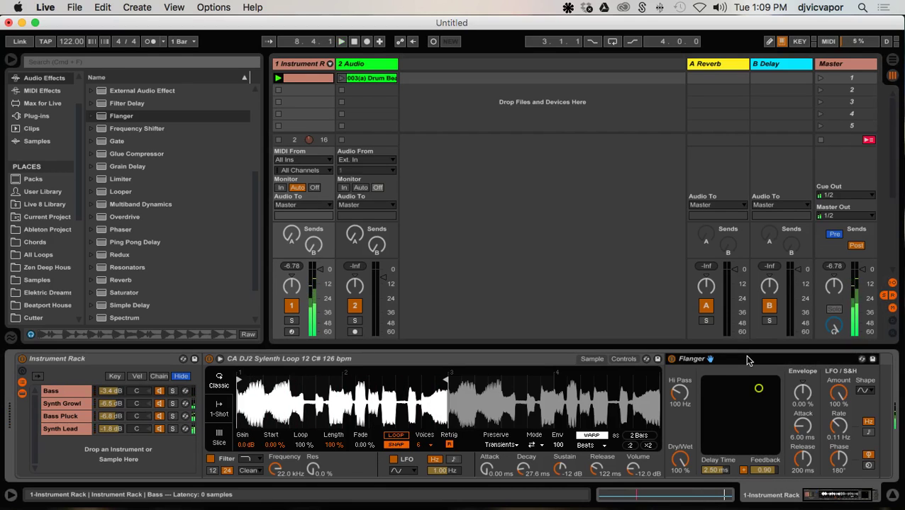
pyautogui.press('Delete')
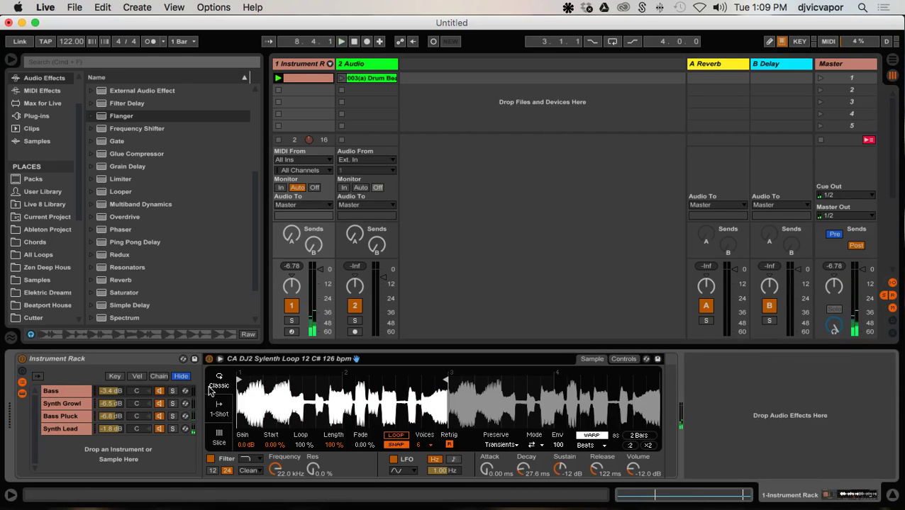
pyautogui.click(112, 390)
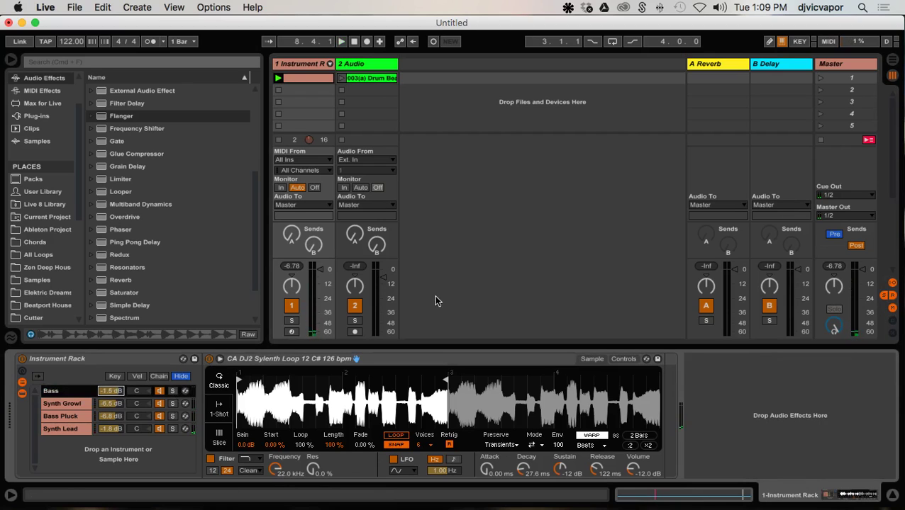
# Audition the Synth Growl and Bass Pluck chains soloed in turn, and delete the Saturator from the Bass Pluck chain.
pyautogui.press('space')
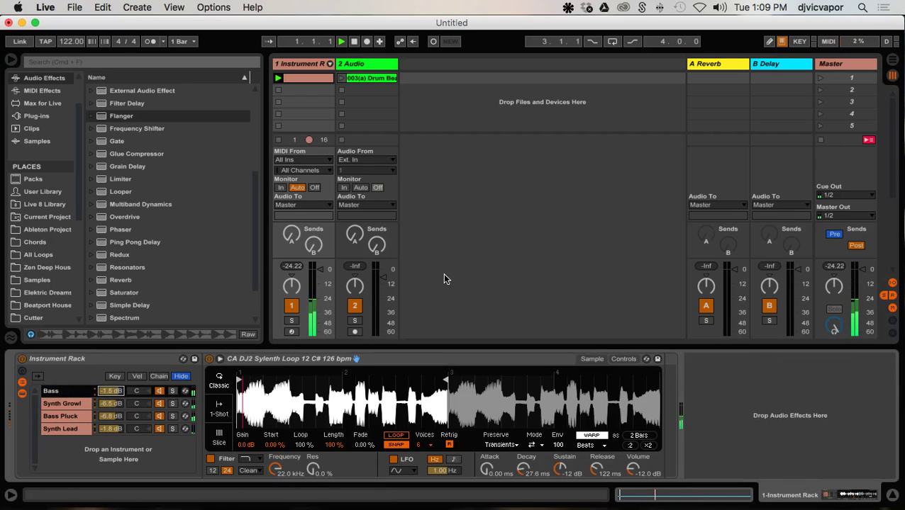
pyautogui.click(84, 406)
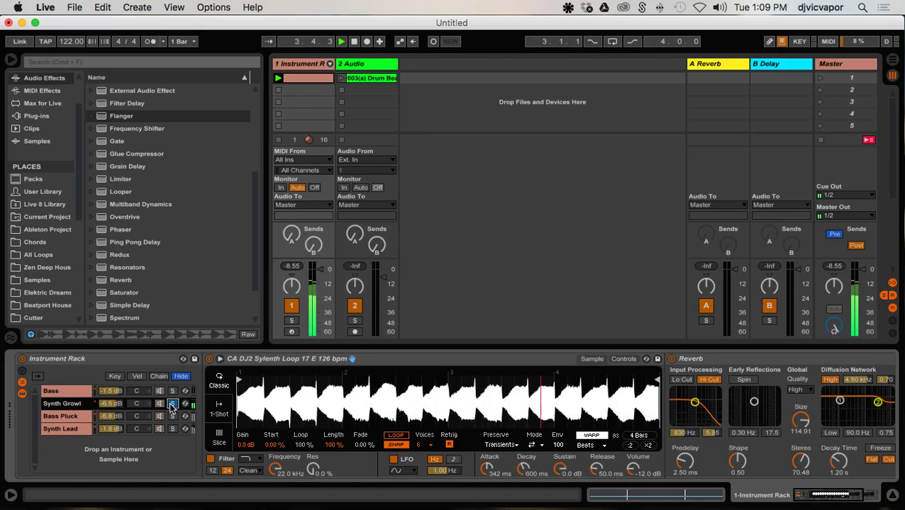
pyautogui.click(171, 417)
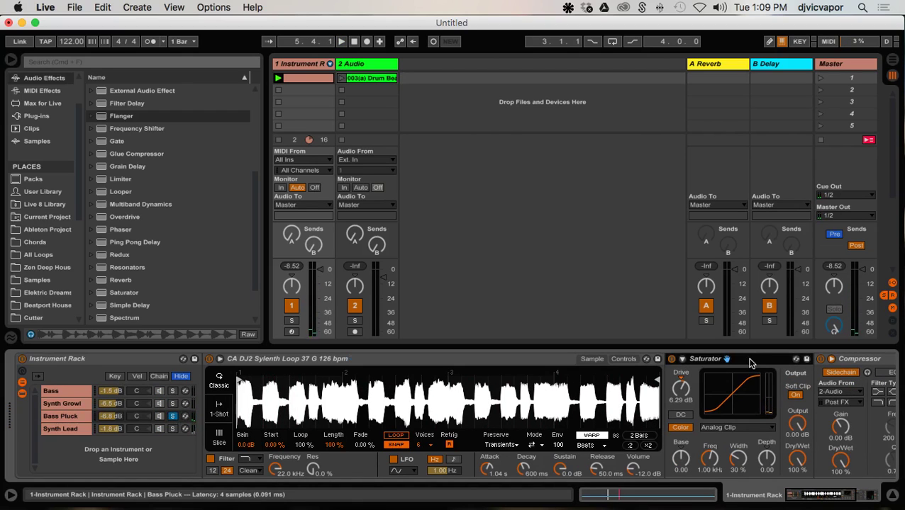
pyautogui.hscroll(5, 750, 363)
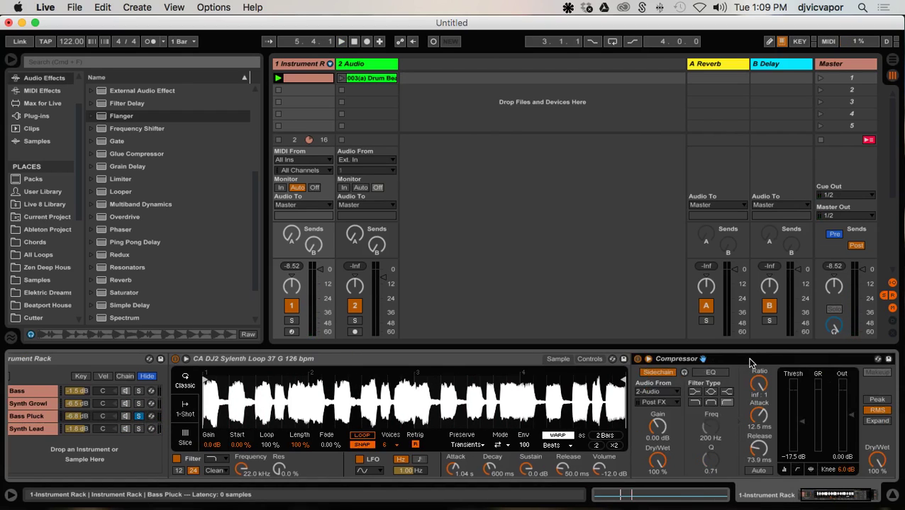
pyautogui.click(139, 417)
# Play the full rack with the drum loop and set the volumes of Synth Growl to -4.0 dB, Bass Pluck to -8.0 dB and Bass to 0.0 dB.
pyautogui.press('space')
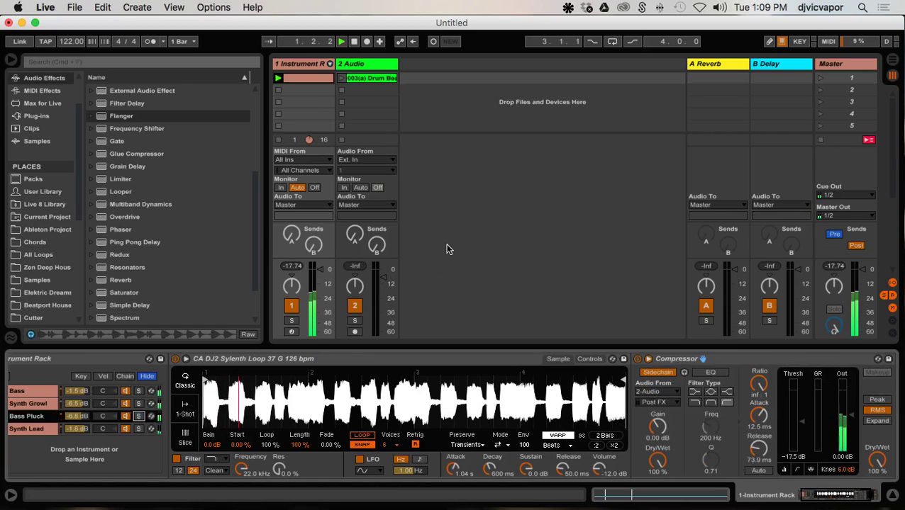
pyautogui.moveTo(804, 495); pyautogui.dragTo(783, 502)
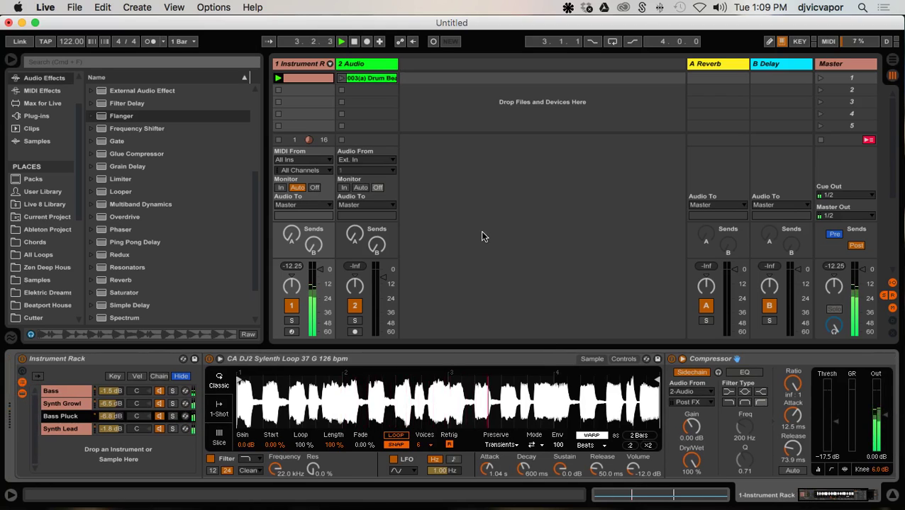
pyautogui.click(341, 78)
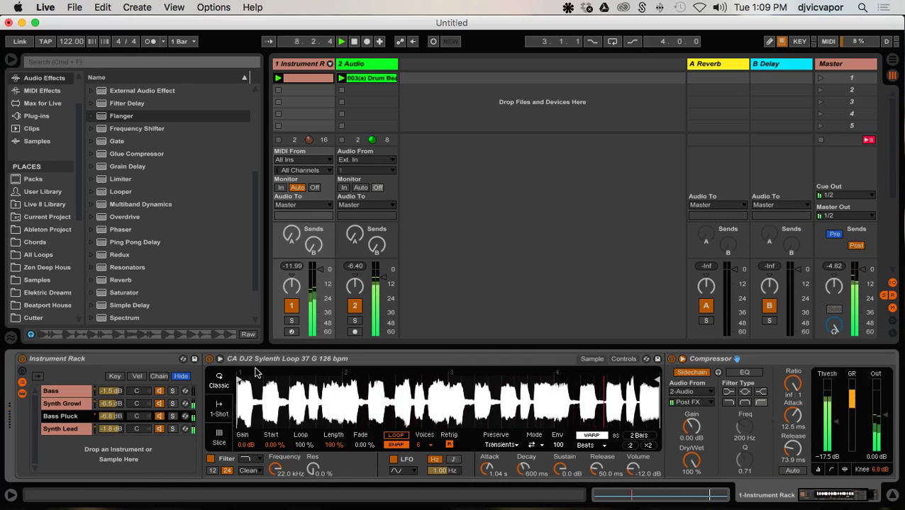
pyautogui.click(111, 403)
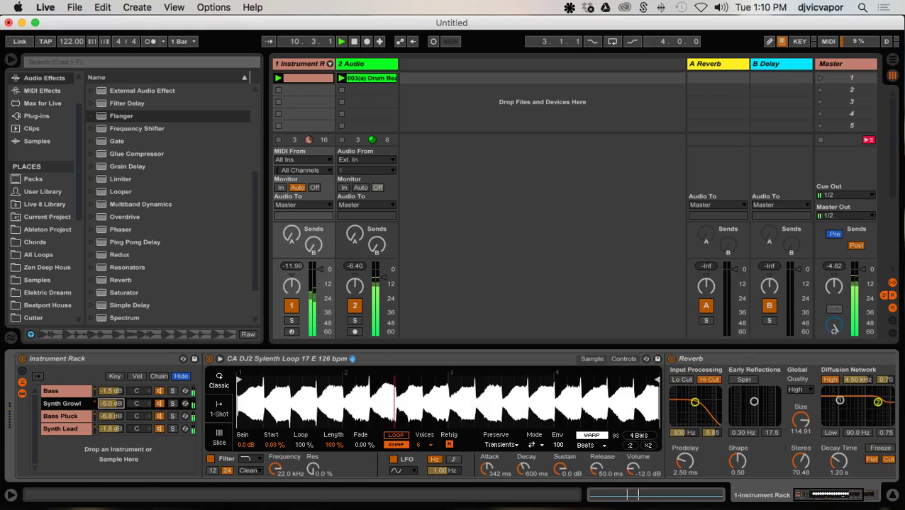
pyautogui.moveTo(111, 404); pyautogui.dragTo(113, 430)
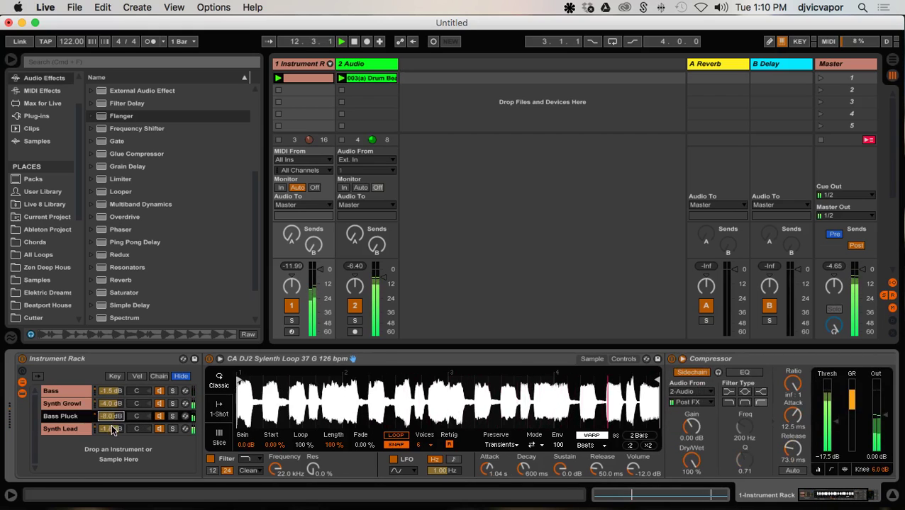
pyautogui.moveTo(111, 392); pyautogui.dragTo(112, 389)
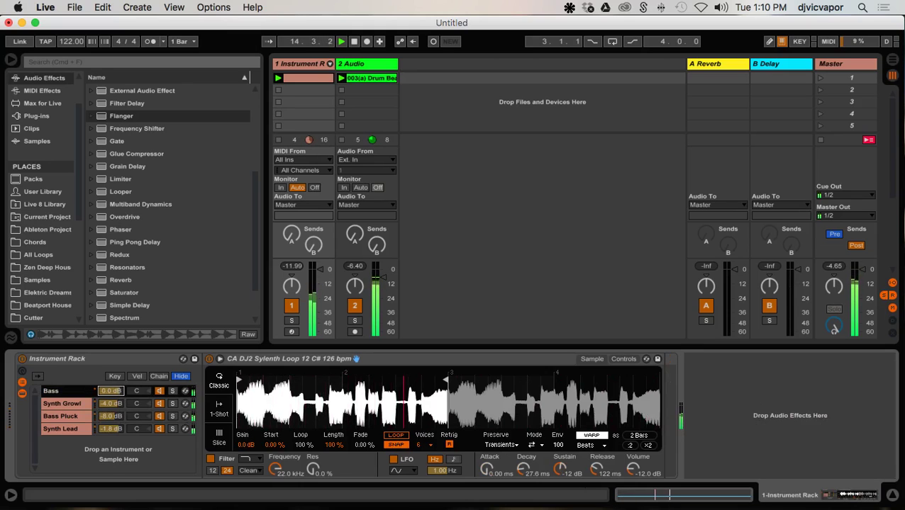
pyautogui.click(448, 257)
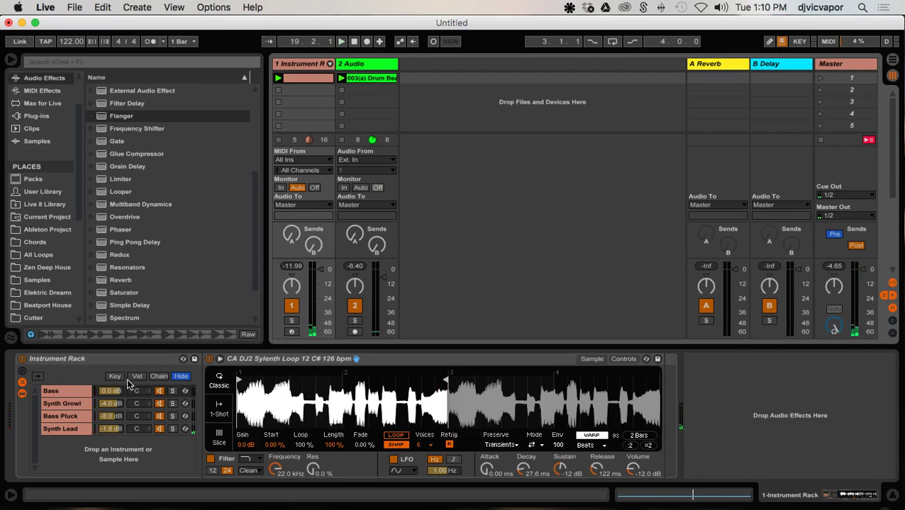
# Show the rack's macros and chain zones, extend the Bass zone to 127 and distribute the chain ranges equally.
pyautogui.click(22, 371)
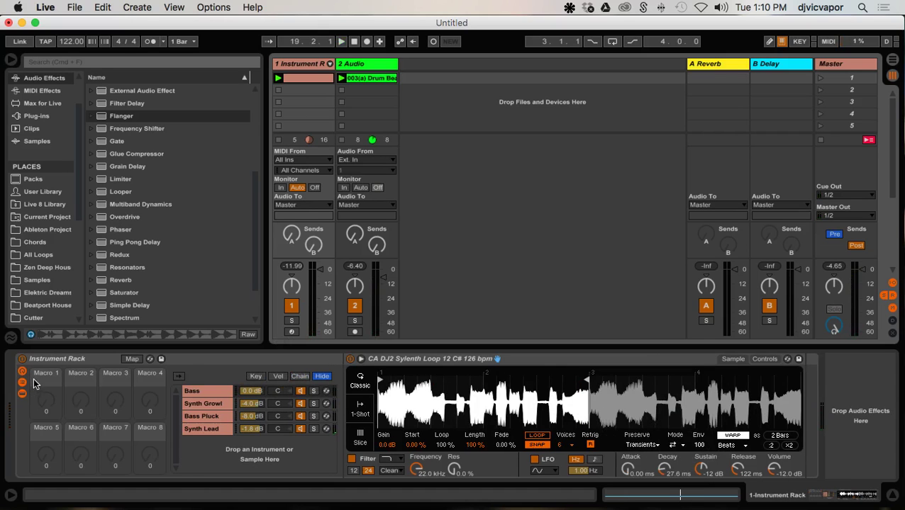
pyautogui.click(299, 377)
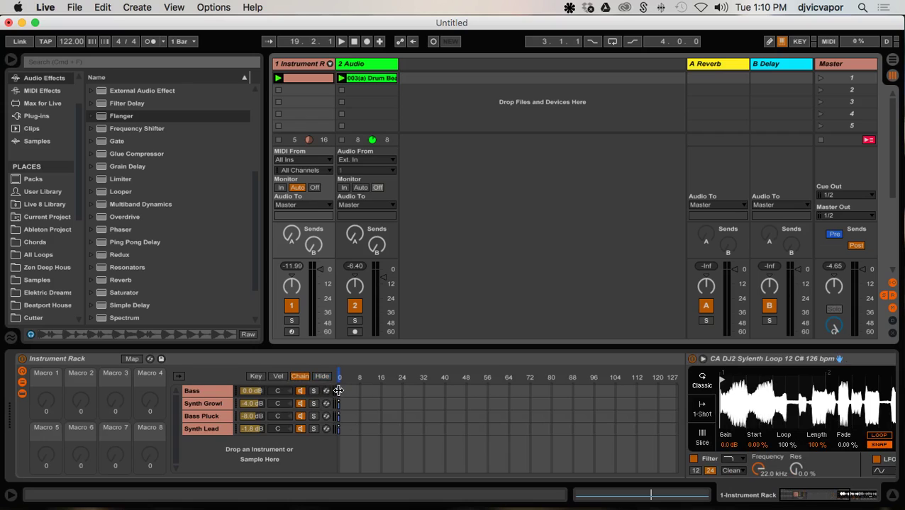
pyautogui.moveTo(340, 392); pyautogui.dragTo(675, 384)
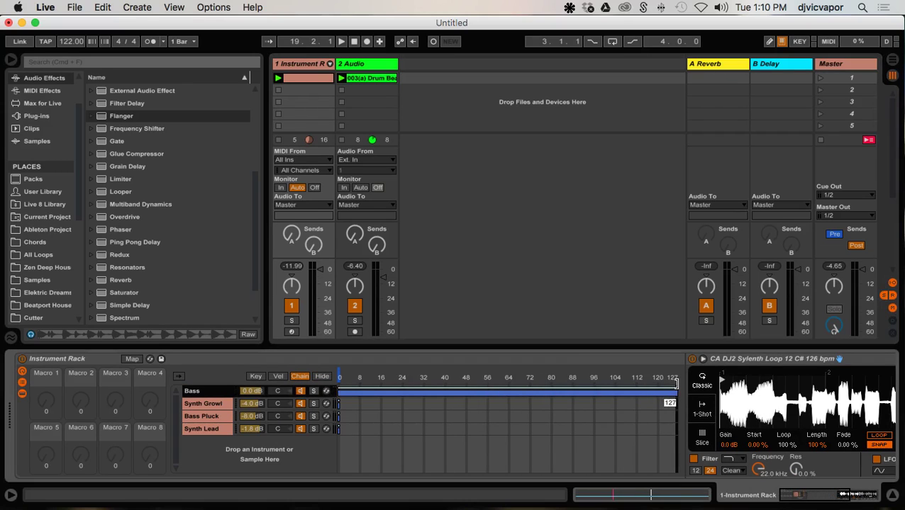
pyautogui.rightClick(620, 395)
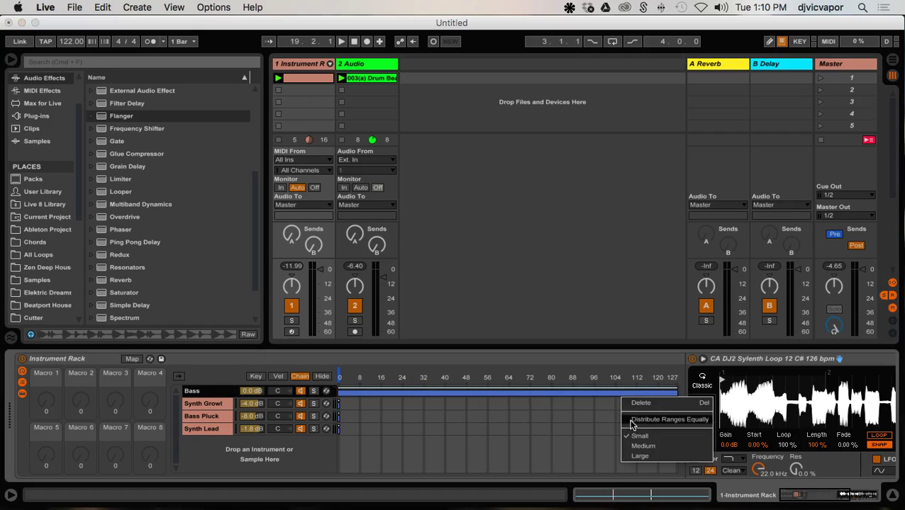
pyautogui.click(642, 421)
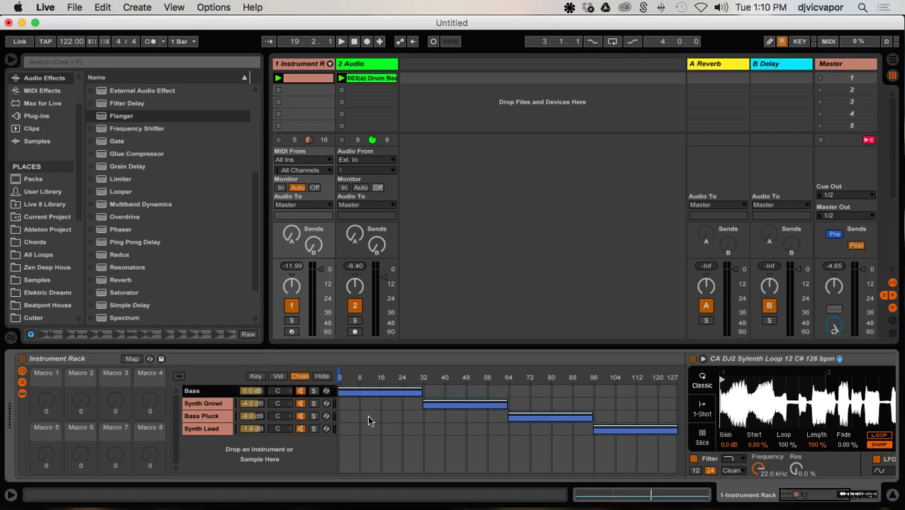
# Extend the Bass zone to about 63, Synth Growl to about 88 and Bass Pluck to about 116, and add crossfades between all four overlapping chains.
pyautogui.moveTo(420, 392); pyautogui.dragTo(641, 424)
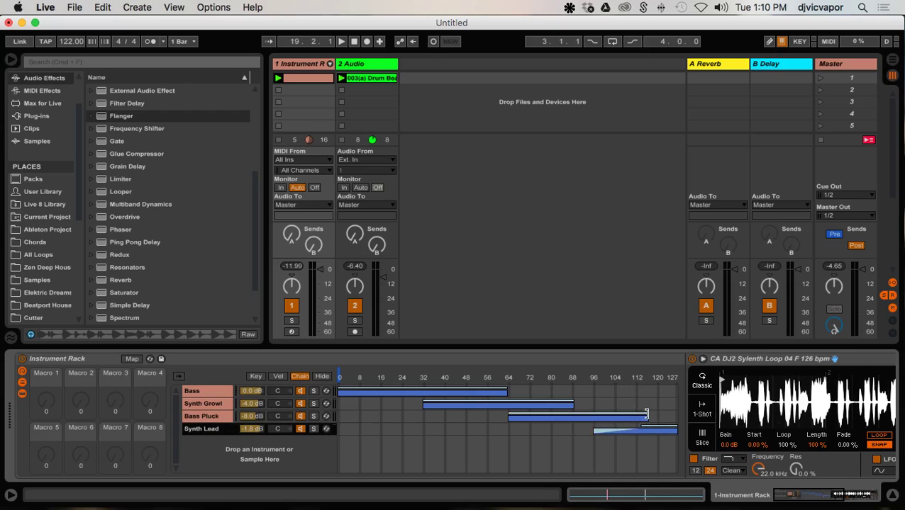
pyautogui.click(646, 415)
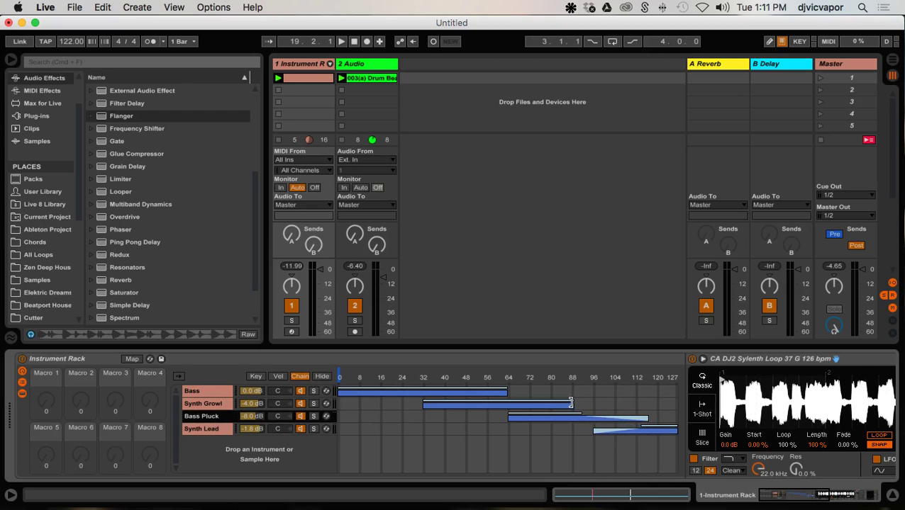
pyautogui.moveTo(571, 403)
pyautogui.mouseDown()
pyautogui.moveTo(506, 407)
pyautogui.moveTo(561, 414)
pyautogui.mouseUp()
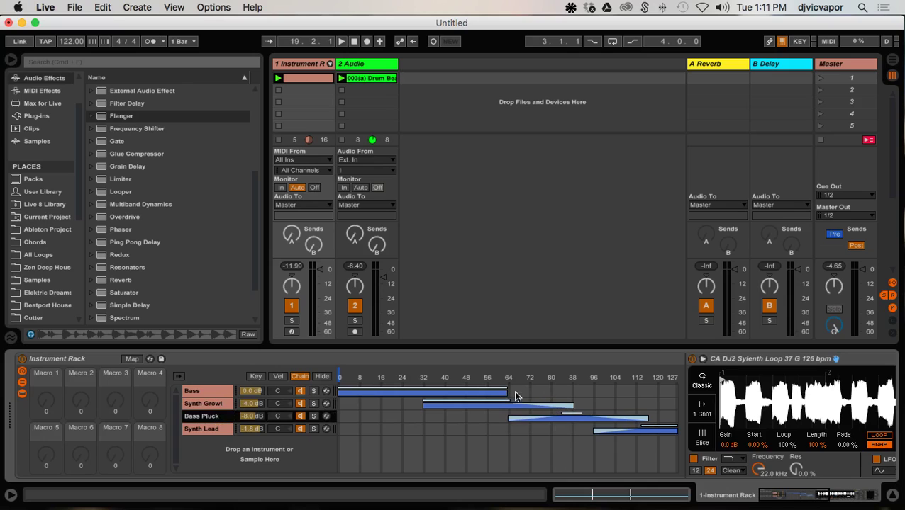
pyautogui.moveTo(507, 399)
pyautogui.mouseDown()
pyautogui.moveTo(414, 387)
pyautogui.moveTo(434, 399)
pyautogui.moveTo(523, 398)
pyautogui.mouseUp()
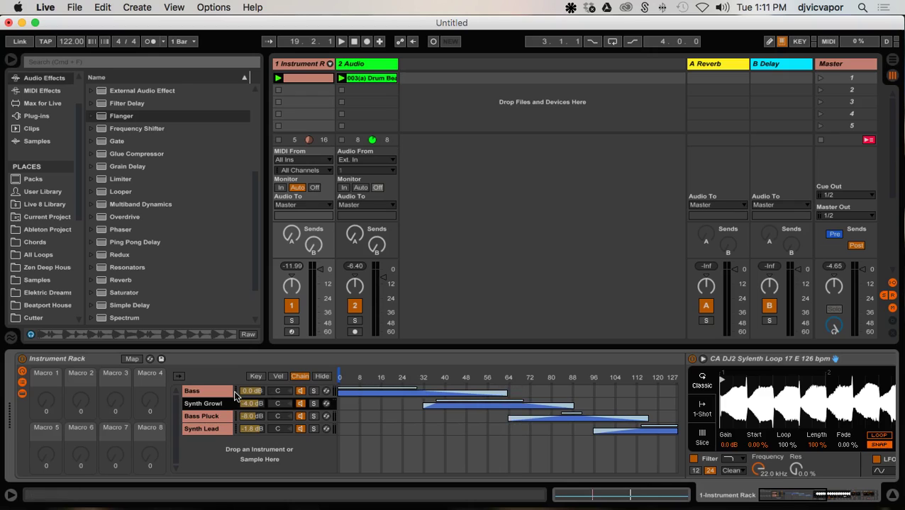
# Map the chain selector to Macro 1 and fade the Bass zone in from 0 to about 10.
pyautogui.click(341, 381)
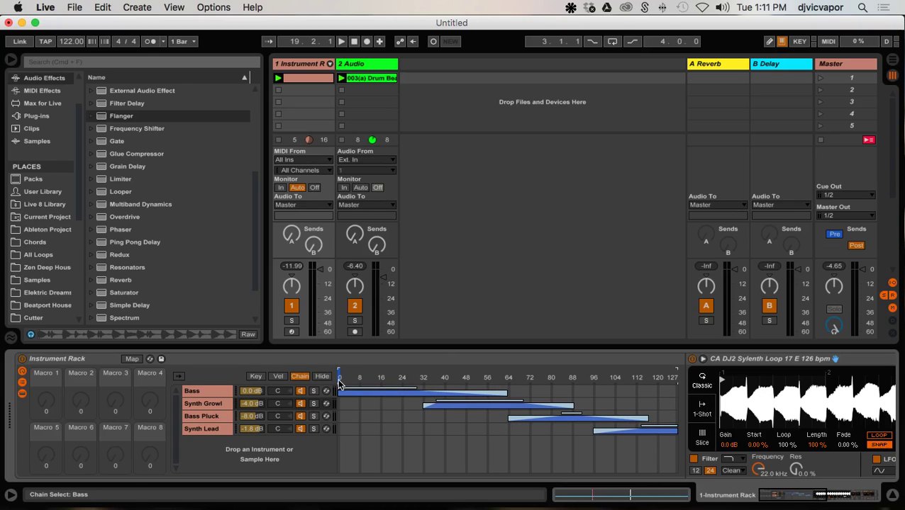
pyautogui.rightClick(338, 383)
pyautogui.click(369, 308)
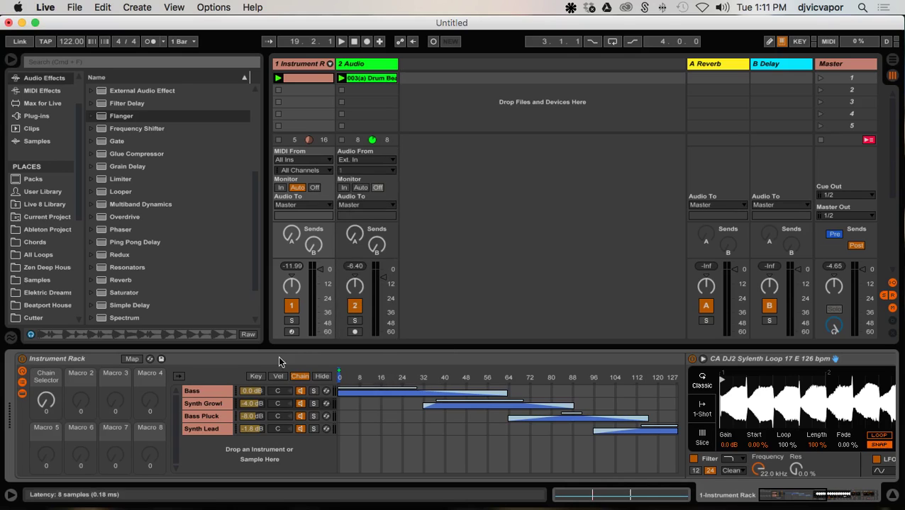
pyautogui.moveTo(46, 402)
pyautogui.mouseDown()
pyautogui.moveTo(46, 369)
pyautogui.moveTo(46, 413)
pyautogui.mouseUp()
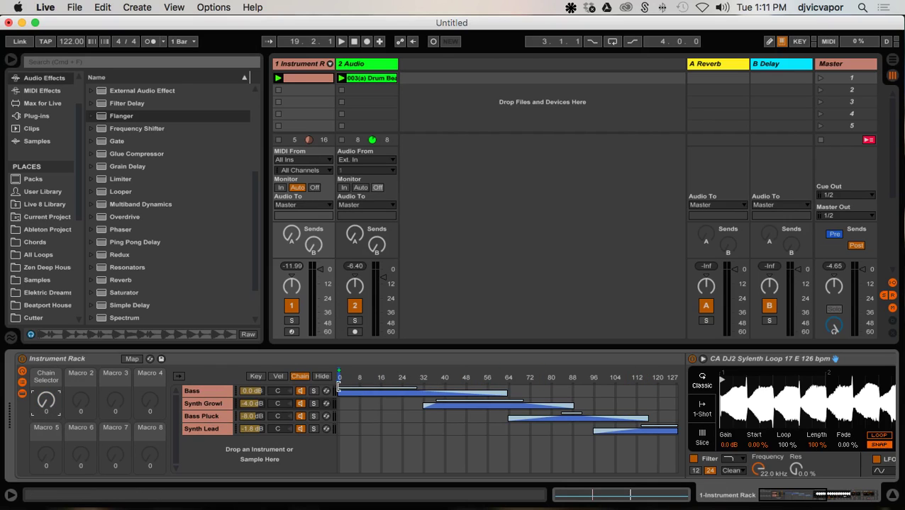
pyautogui.moveTo(338, 388); pyautogui.dragTo(364, 388)
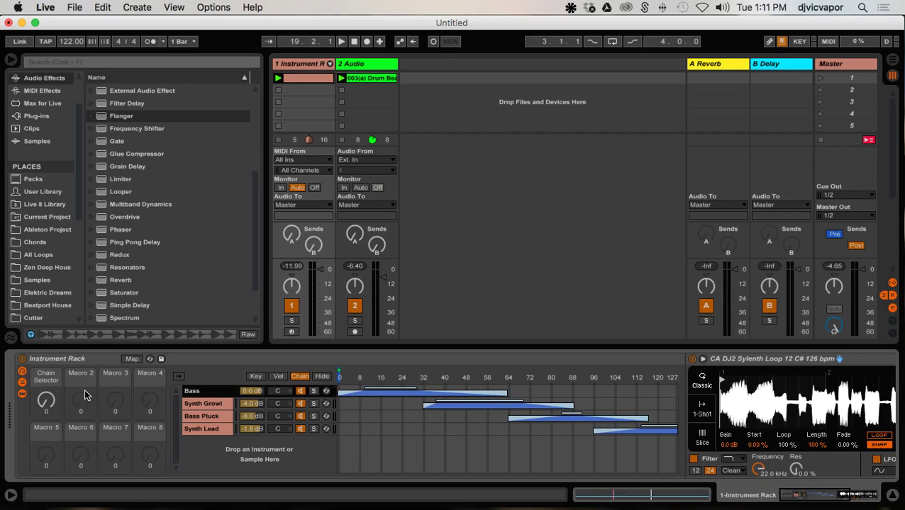
# Play the rack with the drum loop and sweep the Chain Selector macro up to 47 to hear the Bass to Synth Growl crossfade.
pyautogui.press('space')
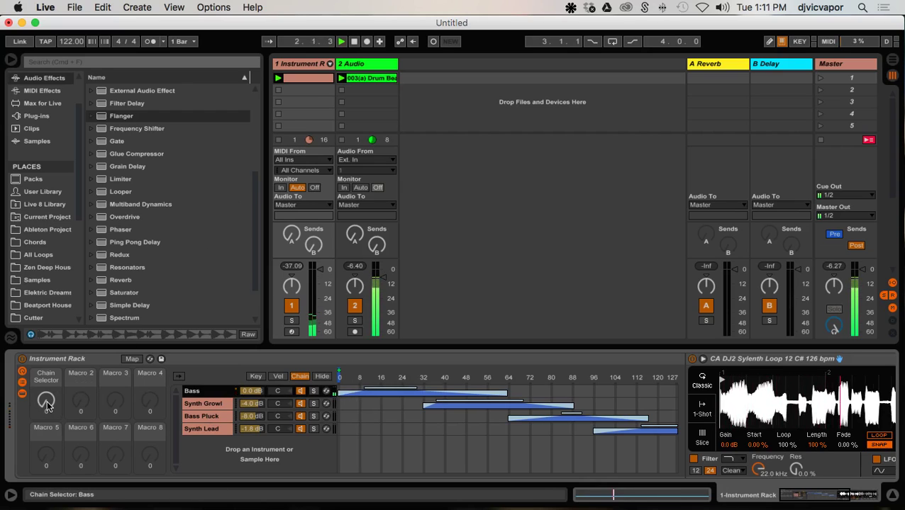
pyautogui.moveTo(34, 413); pyautogui.dragTo(34, 408)
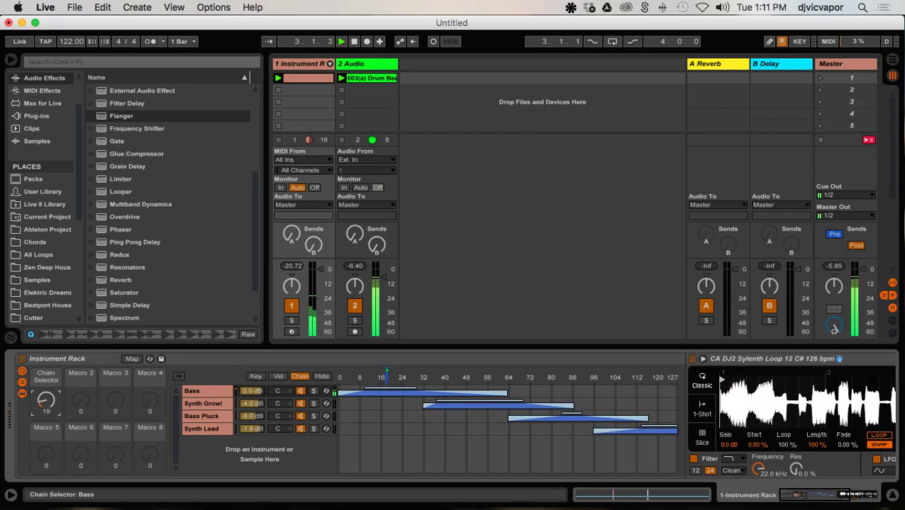
pyautogui.moveTo(45, 401); pyautogui.dragTo(46, 408)
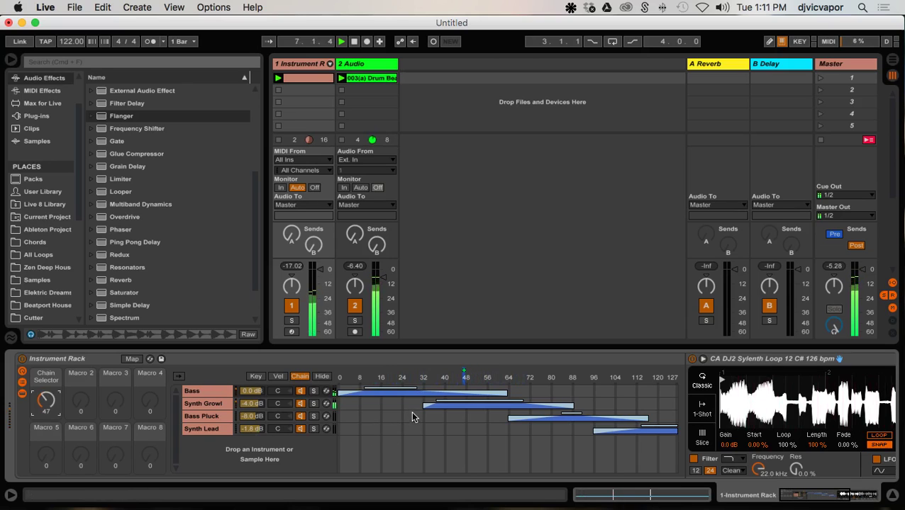
# Widen the zone overlaps: Synth Growl from about 25 to 95, Bass Pluck from about 49 to 120, and Synth Lead starting at about 71.
pyautogui.moveTo(425, 406)
pyautogui.mouseDown()
pyautogui.moveTo(405, 407)
pyautogui.moveTo(458, 402)
pyautogui.mouseUp()
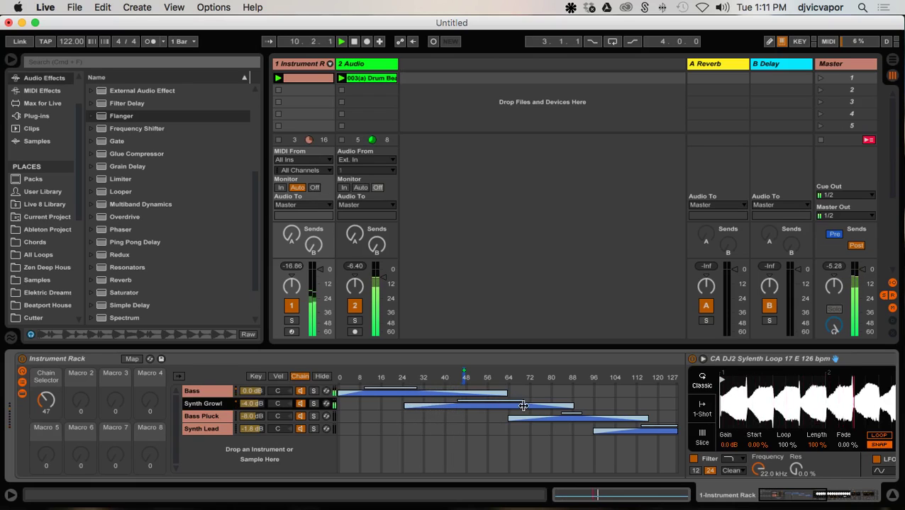
pyautogui.moveTo(522, 401); pyautogui.dragTo(548, 399)
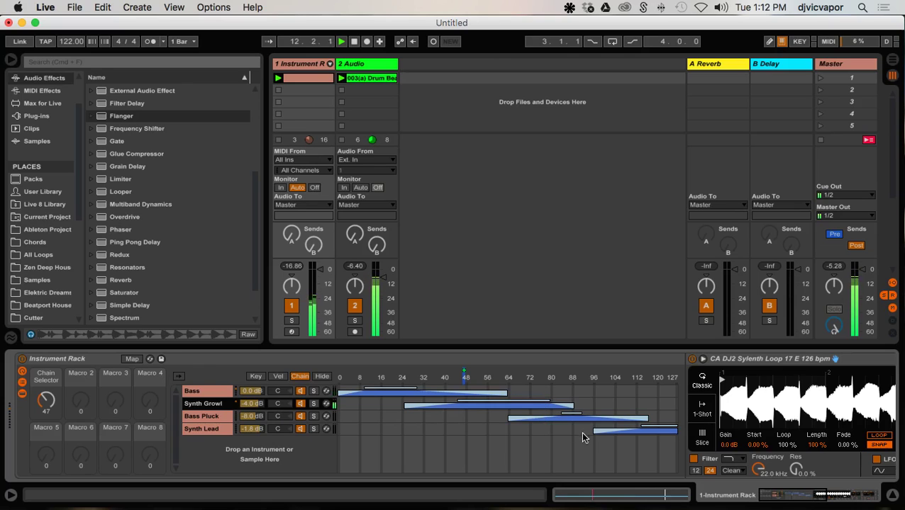
pyautogui.moveTo(46, 401)
pyautogui.mouseDown()
pyautogui.moveTo(46, 352)
pyautogui.moveTo(46, 373)
pyautogui.mouseUp()
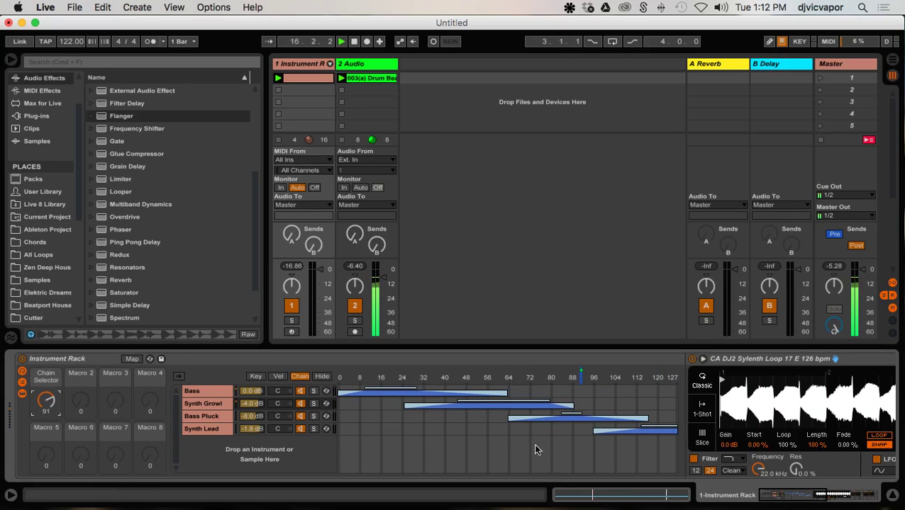
pyautogui.moveTo(590, 432); pyautogui.dragTo(468, 421)
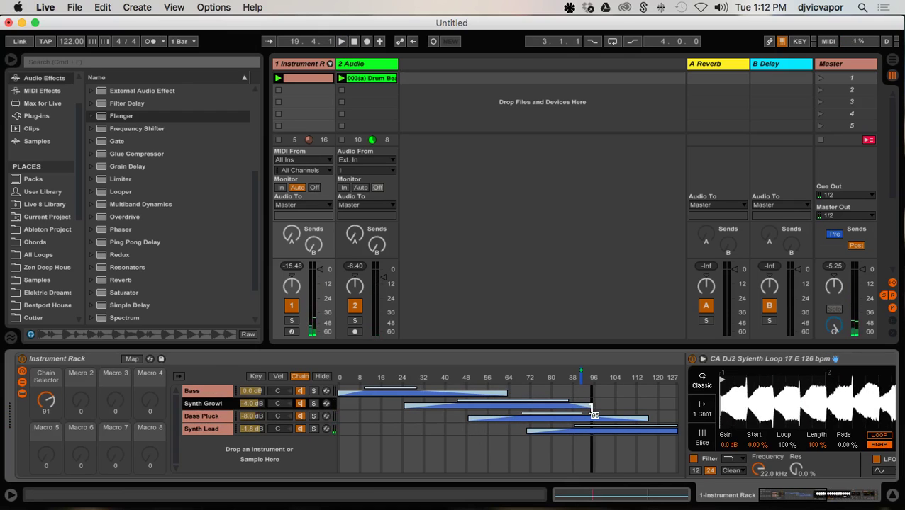
pyautogui.moveTo(647, 419); pyautogui.dragTo(658, 419)
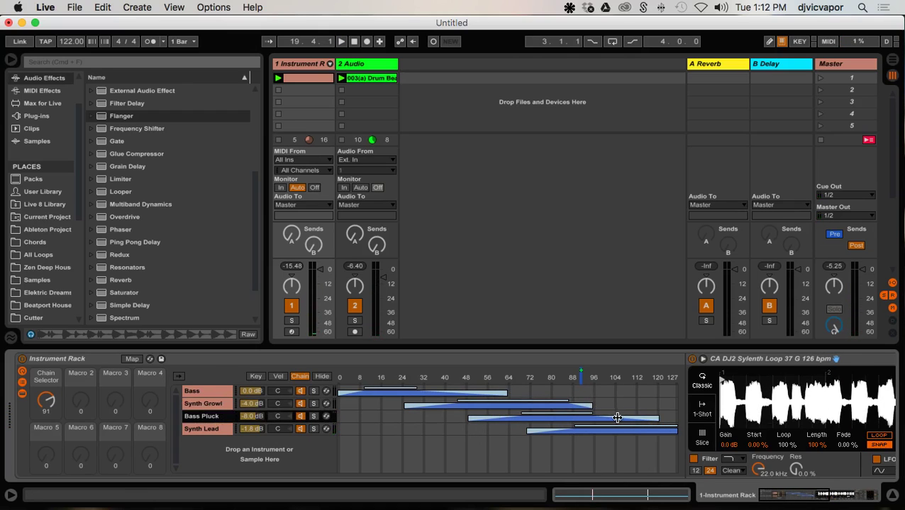
# With playback running and the Chain Selector at 101, extend Synth Growl to about 108 and reshape the Synth Growl, Bass Pluck and Synth Lead fades.
pyautogui.press('space')
pyautogui.moveTo(51, 402)
pyautogui.mouseDown()
pyautogui.moveTo(51, 380)
pyautogui.moveTo(51, 432)
pyautogui.moveTo(51, 367)
pyautogui.moveTo(51, 379)
pyautogui.mouseUp()
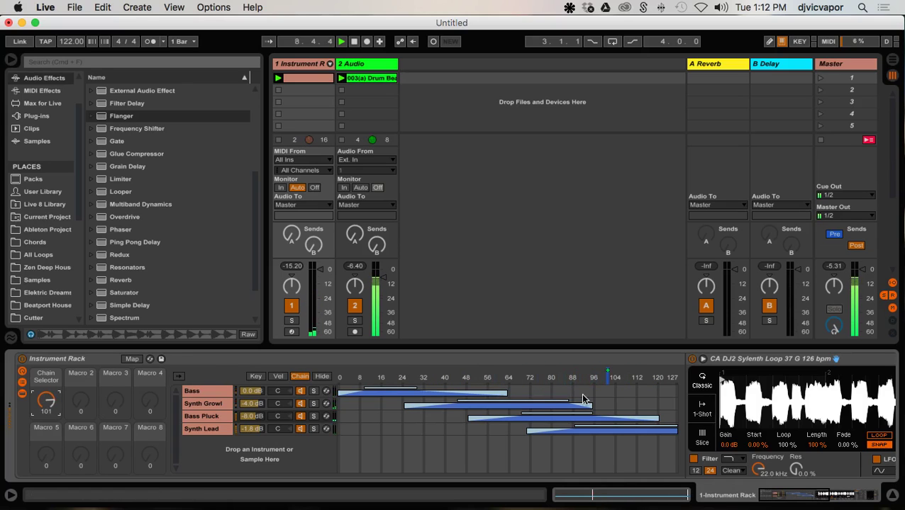
pyautogui.moveTo(591, 402)
pyautogui.mouseDown()
pyautogui.moveTo(642, 412)
pyautogui.moveTo(626, 399)
pyautogui.moveTo(600, 400)
pyautogui.mouseUp()
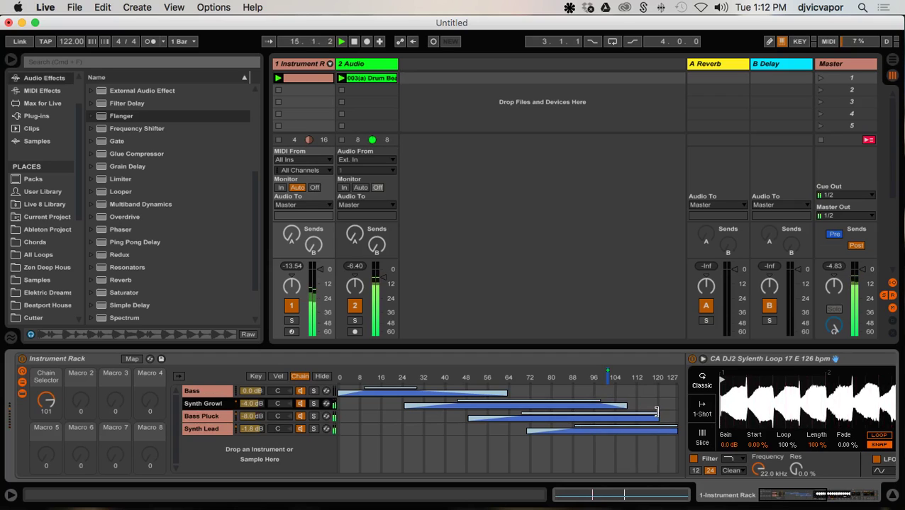
pyautogui.moveTo(656, 412); pyautogui.dragTo(628, 412)
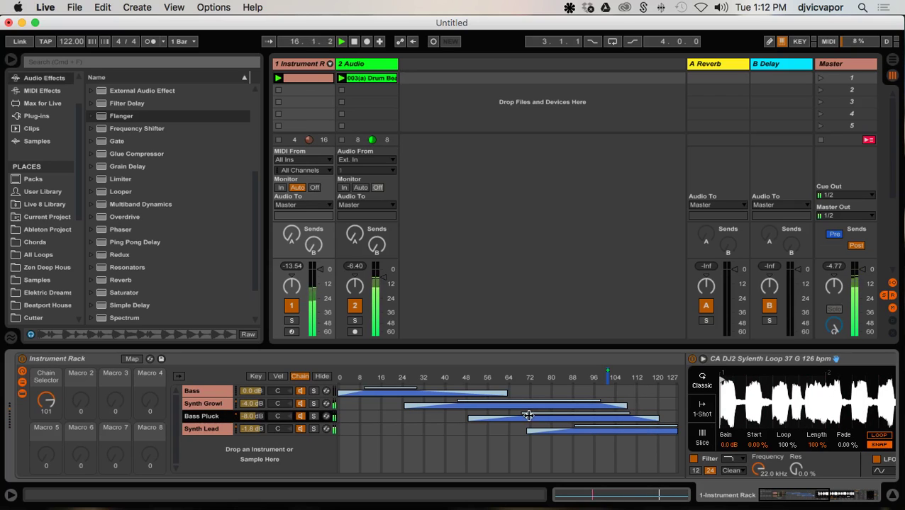
pyautogui.moveTo(528, 417); pyautogui.dragTo(488, 413)
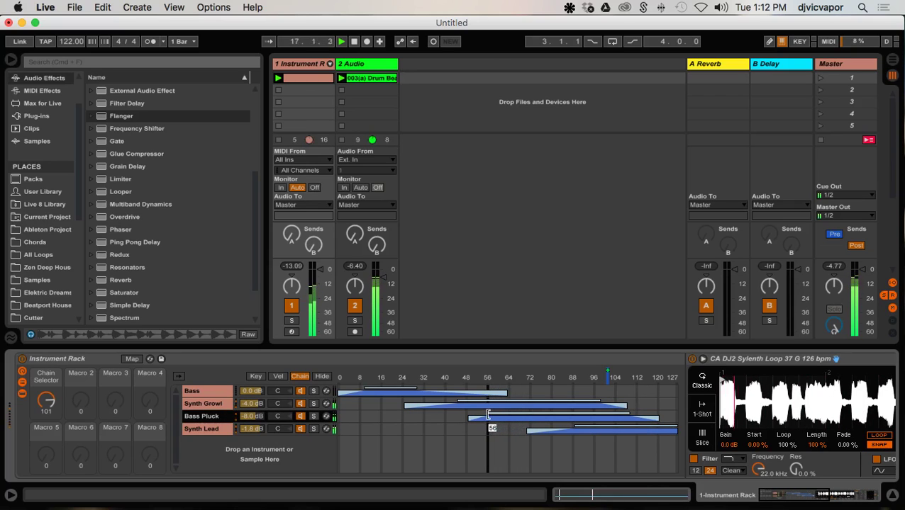
pyautogui.moveTo(573, 426); pyautogui.dragTo(561, 426)
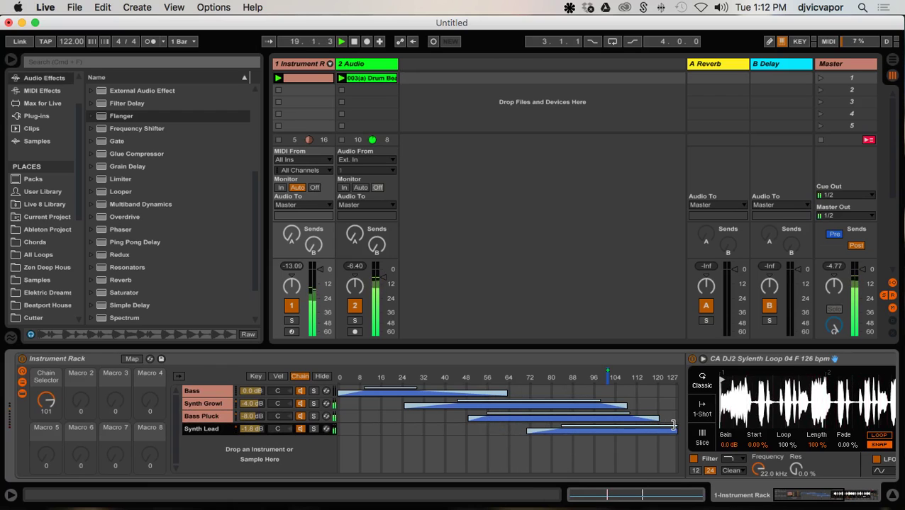
pyautogui.moveTo(673, 426); pyautogui.dragTo(658, 426)
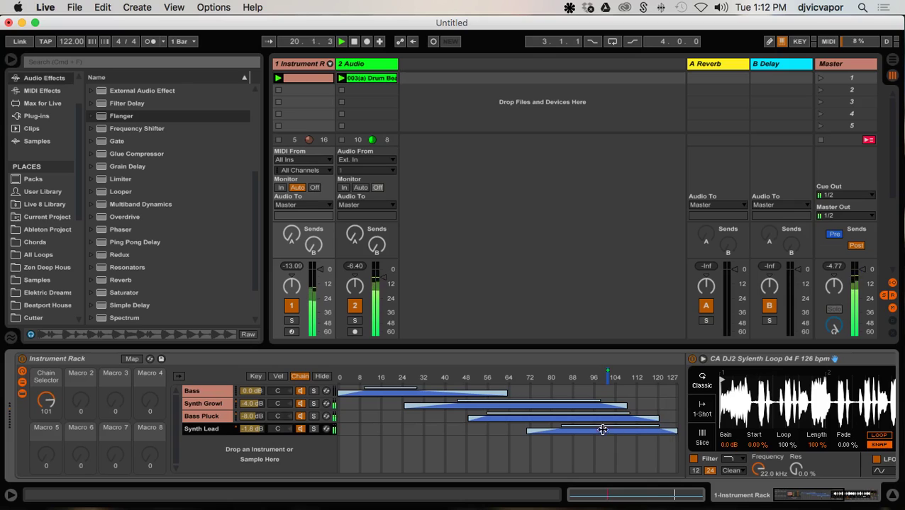
# Audition the crossfades by sweeping the Chain Selector macro to 65 and down to 6 with the chain list hidden.
pyautogui.moveTo(45, 402)
pyautogui.mouseDown()
pyautogui.moveTo(46, 391)
pyautogui.moveTo(45, 461)
pyautogui.moveTo(45, 428)
pyautogui.mouseUp()
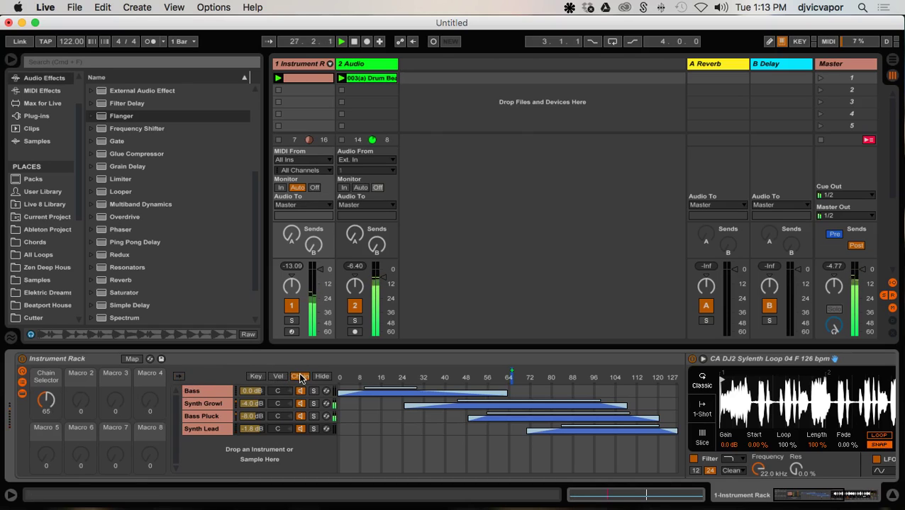
pyautogui.click(22, 383)
pyautogui.moveTo(46, 400)
pyautogui.mouseDown()
pyautogui.moveTo(46, 429)
pyautogui.moveTo(46, 392)
pyautogui.moveTo(46, 439)
pyautogui.moveTo(37, 392)
pyautogui.mouseUp()
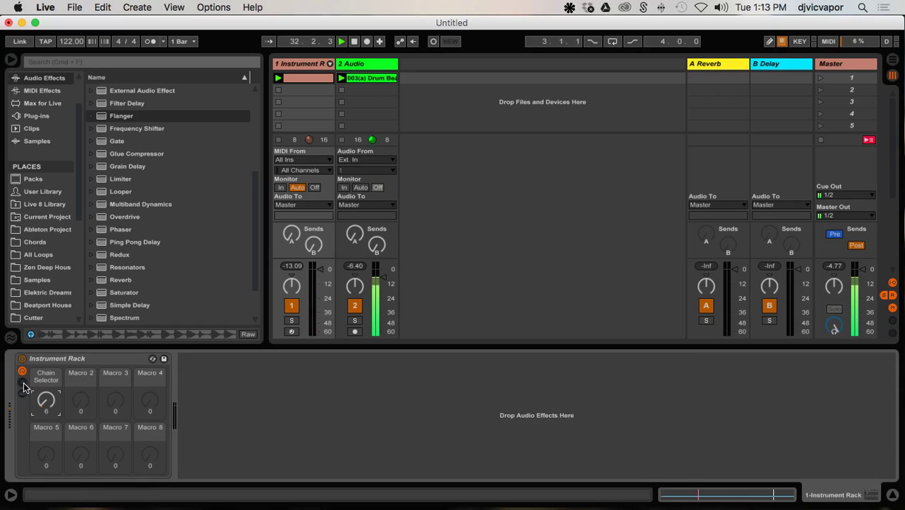
# Remove the Bass zone's fade-in and set the Chain Selector macro to 56, leaving only the rack's macros shown.
pyautogui.click(23, 385)
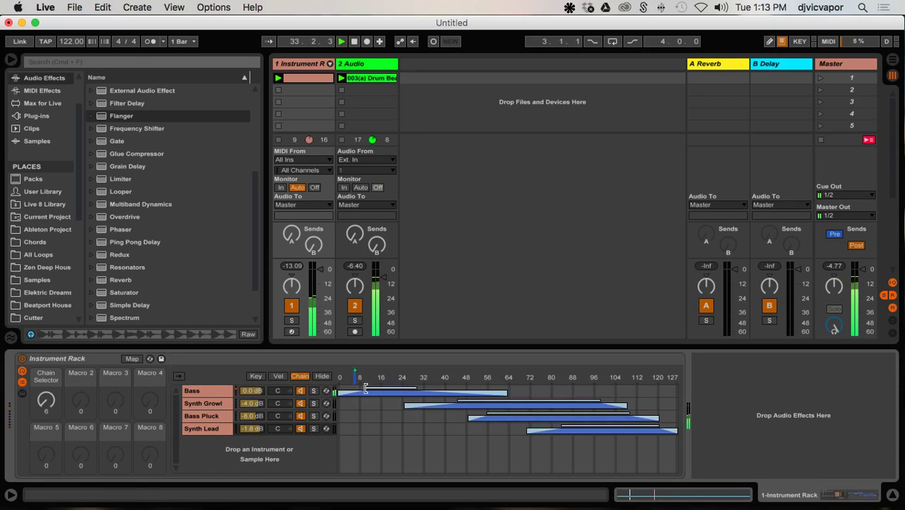
pyautogui.click(338, 390)
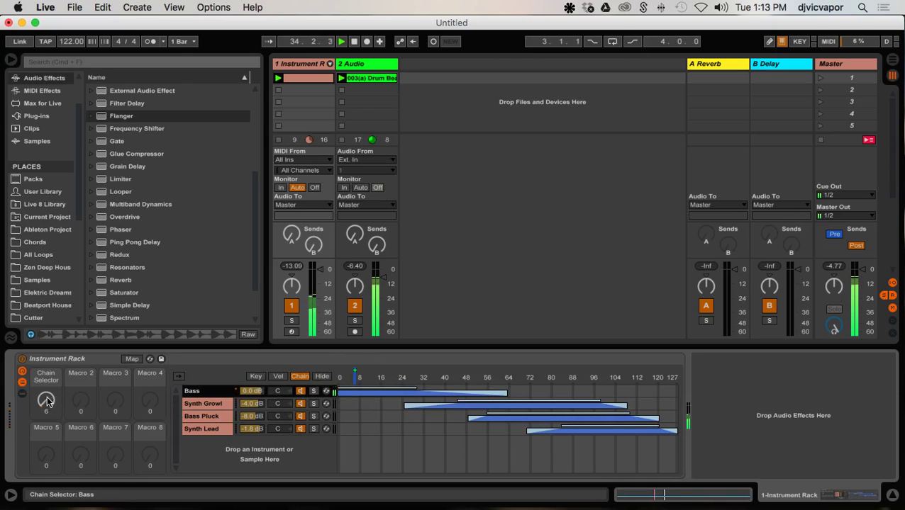
pyautogui.moveTo(46, 401); pyautogui.dragTo(46, 366)
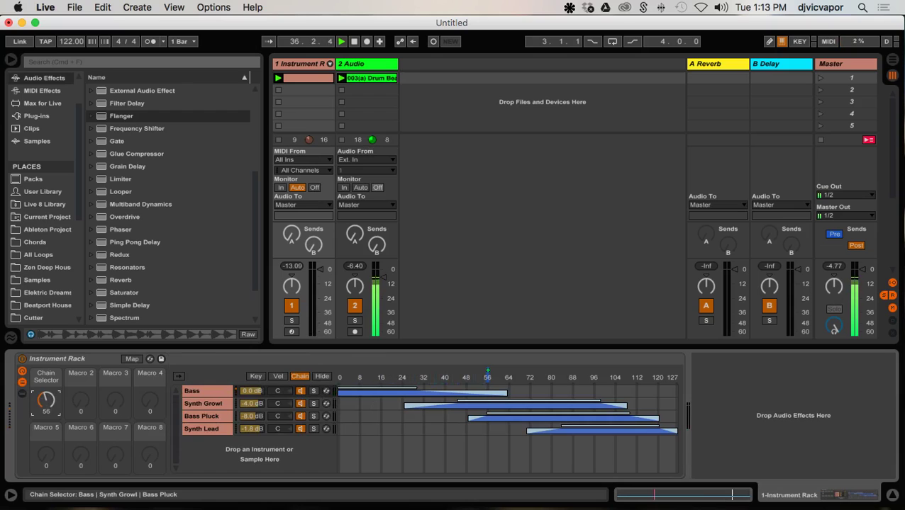
pyautogui.click(22, 383)
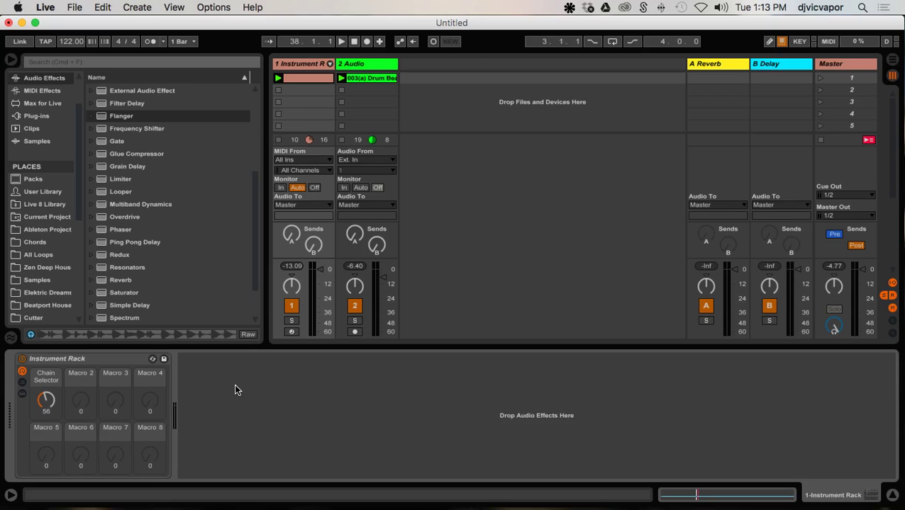
pyautogui.hotkey('ctrl', 'Up')
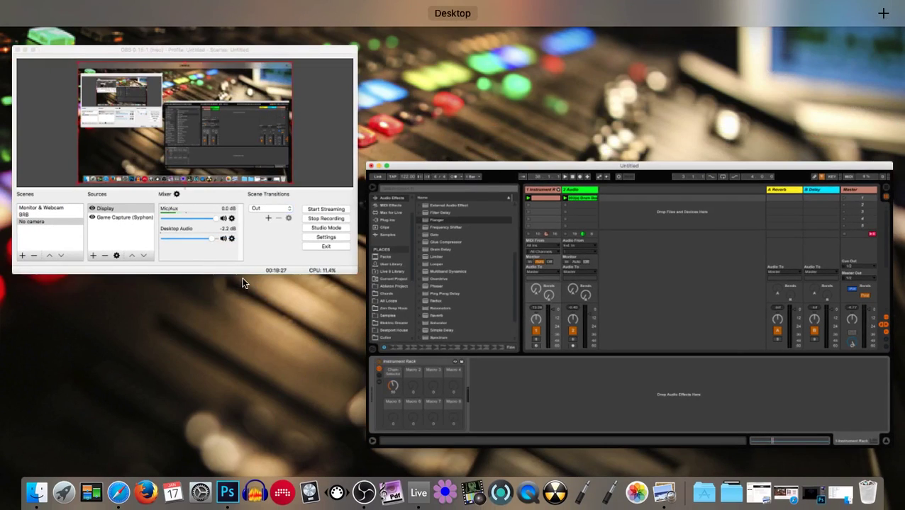